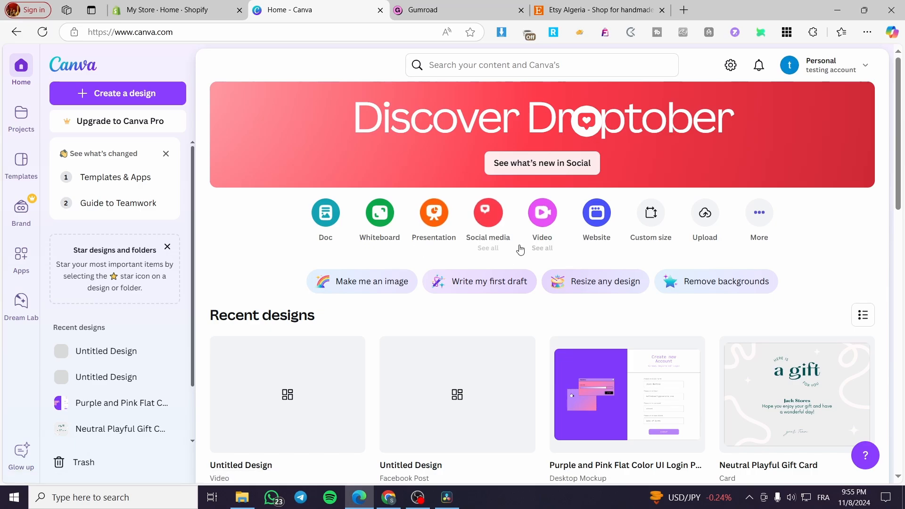
Step: Search Canva for "website" to find website designs and templates
{"action": "scroll", "coordinate": [451, 242], "scroll_direction": "down", "scroll_amount": 5}
{"action": "scroll", "coordinate": [451, 242], "scroll_direction": "up", "scroll_amount": 5}
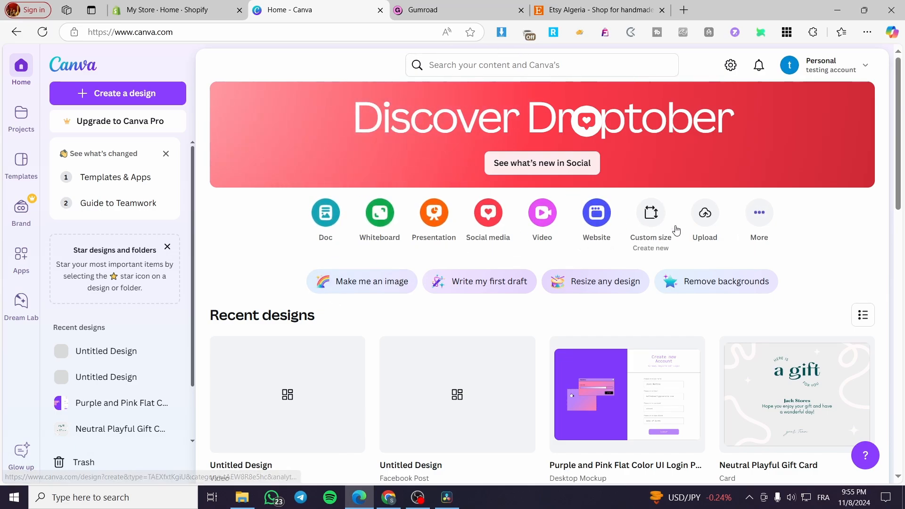
{"action": "left_click", "coordinate": [513, 60]}
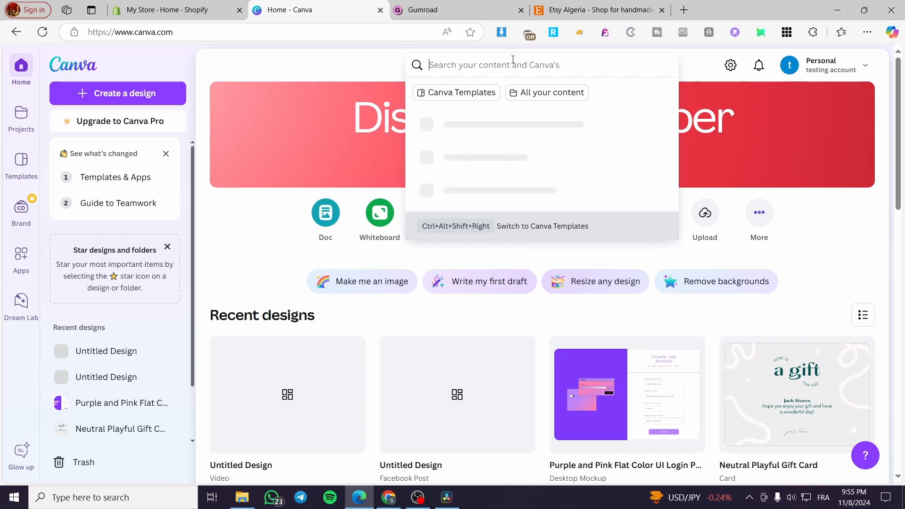
{"action": "type", "text": "website"}
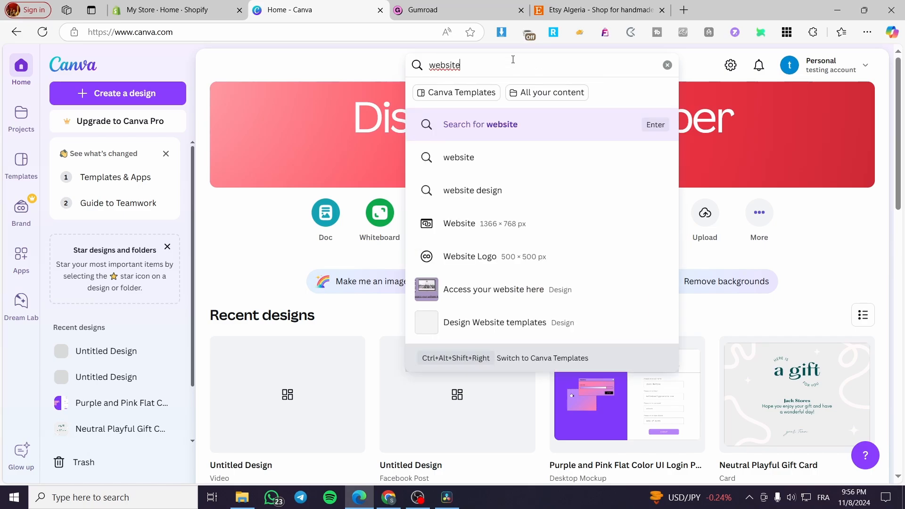
{"action": "key", "text": "Return"}
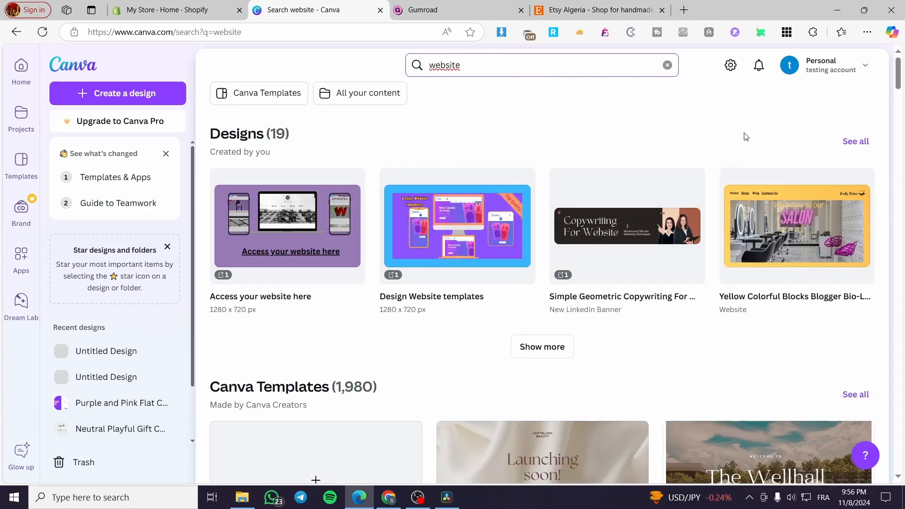
Step: Examine the website search results, expanding the list of existing designs and comparing them with the Canva templates
{"action": "scroll", "coordinate": [735, 134], "scroll_direction": "down", "scroll_amount": 5}
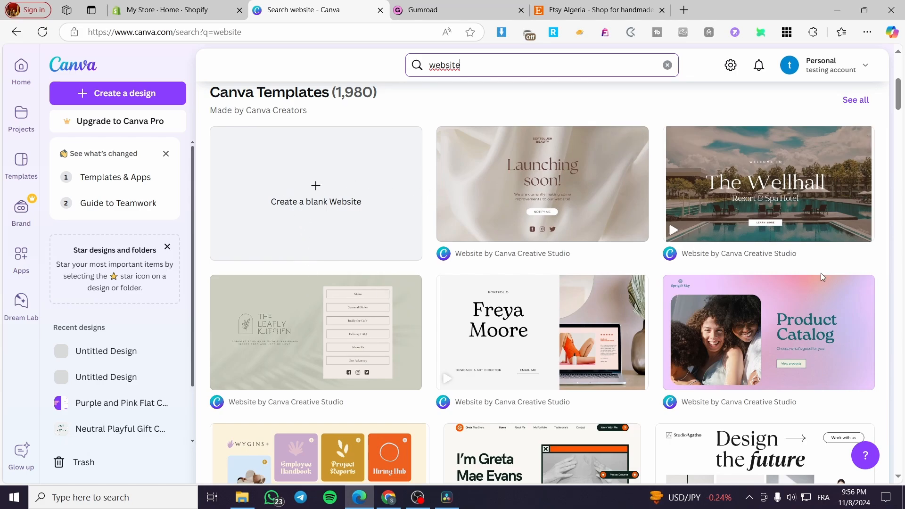
{"action": "scroll", "coordinate": [825, 283], "scroll_direction": "down", "scroll_amount": 2}
{"action": "scroll", "coordinate": [825, 282], "scroll_direction": "down", "scroll_amount": 3}
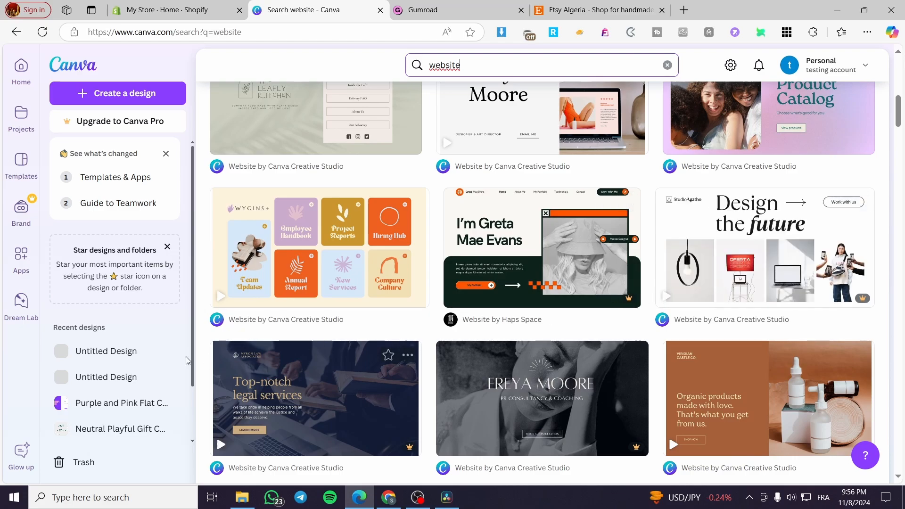
{"action": "scroll", "coordinate": [467, 264], "scroll_direction": "up", "scroll_amount": 10}
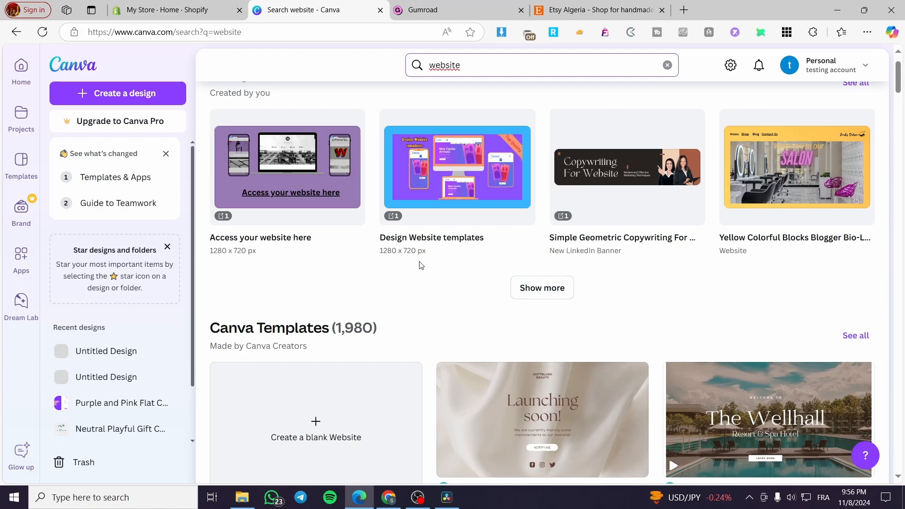
{"action": "left_click", "coordinate": [522, 288]}
{"action": "scroll", "coordinate": [602, 263], "scroll_direction": "down", "scroll_amount": 2}
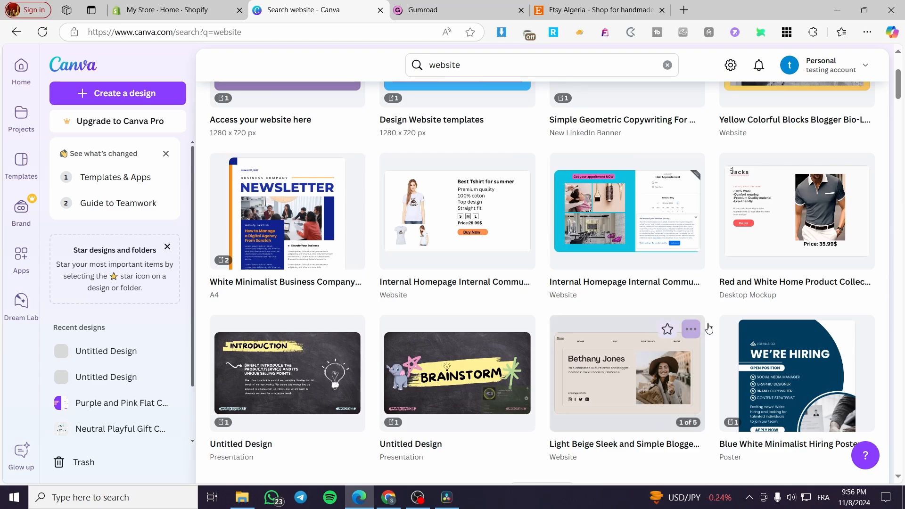
{"action": "scroll", "coordinate": [551, 286], "scroll_direction": "down", "scroll_amount": 3}
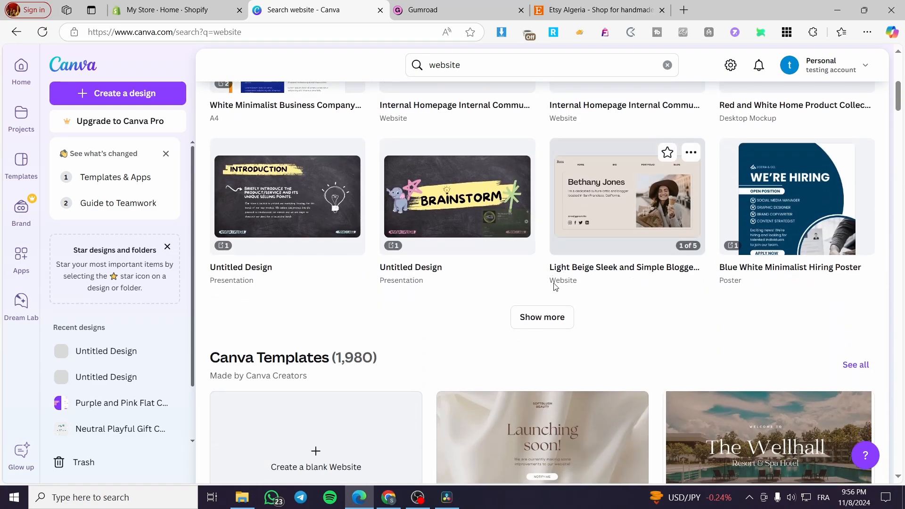
{"action": "left_click", "coordinate": [549, 316]}
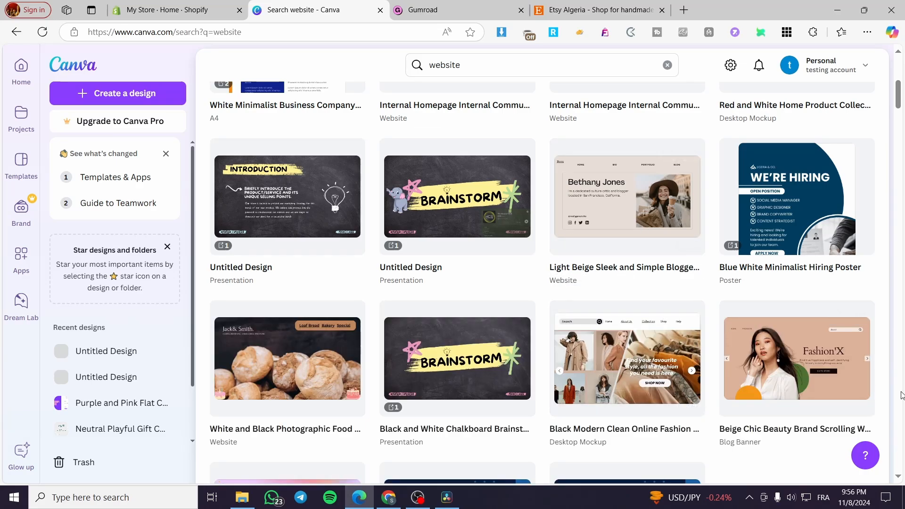
{"action": "scroll", "coordinate": [471, 358], "scroll_direction": "down", "scroll_amount": 5}
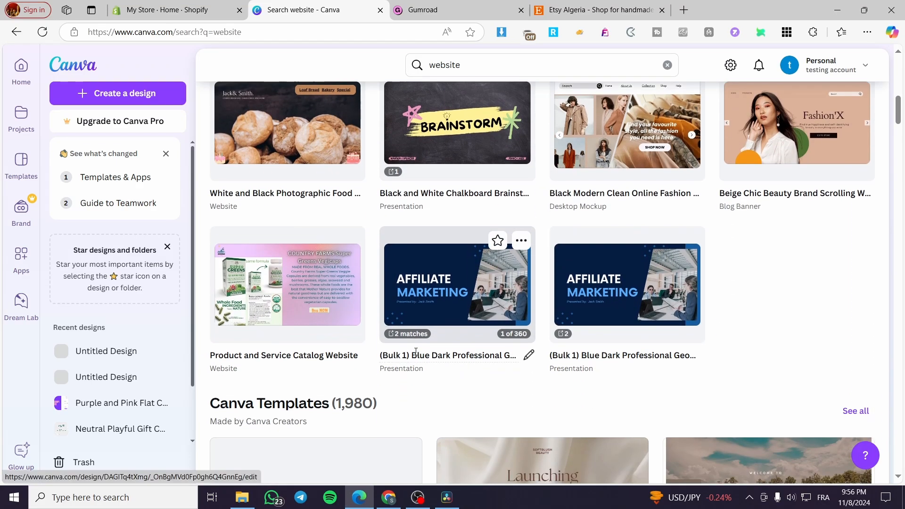
{"action": "scroll", "coordinate": [415, 352], "scroll_direction": "up", "scroll_amount": 5}
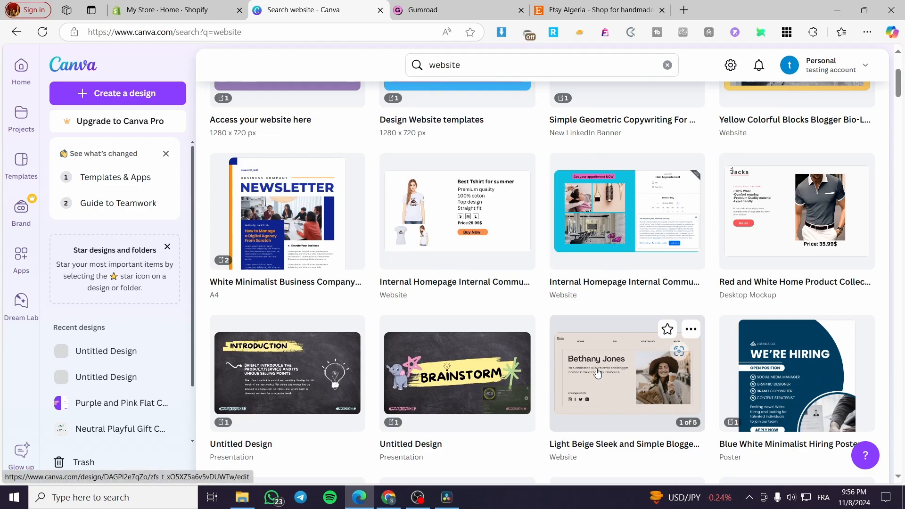
Step: Open the Dark Green and Cream Simple Dark Real Estate Bio-Link Website template for customization
{"action": "scroll", "coordinate": [660, 330], "scroll_direction": "down", "scroll_amount": 8}
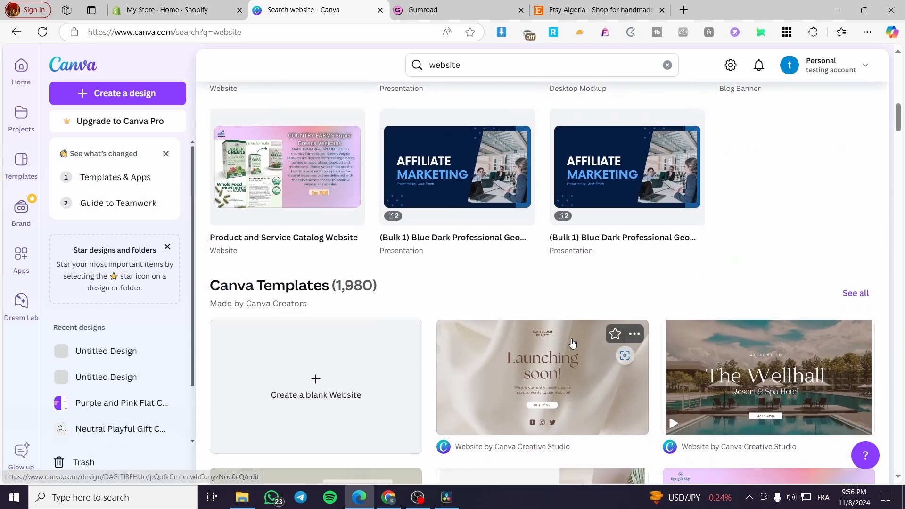
{"action": "scroll", "coordinate": [686, 313], "scroll_direction": "down", "scroll_amount": 6}
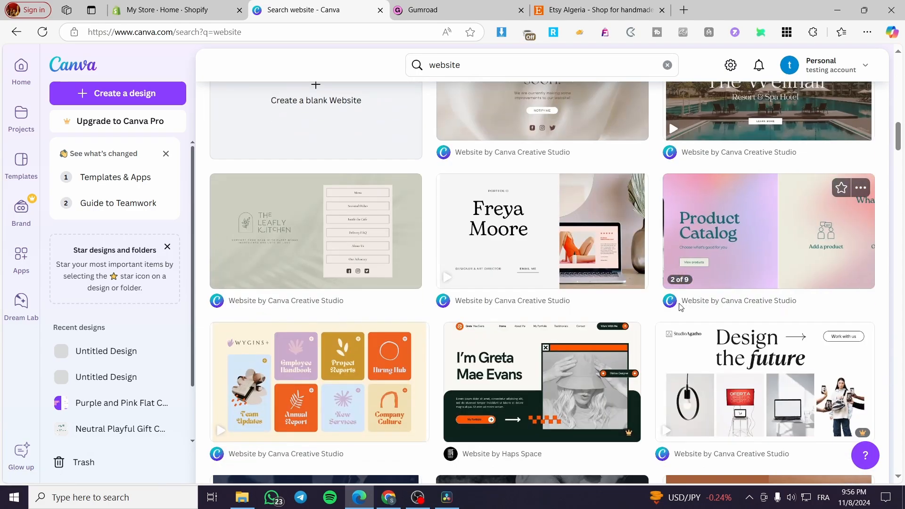
{"action": "scroll", "coordinate": [679, 309], "scroll_direction": "down", "scroll_amount": 6}
{"action": "scroll", "coordinate": [589, 315], "scroll_direction": "down", "scroll_amount": 3}
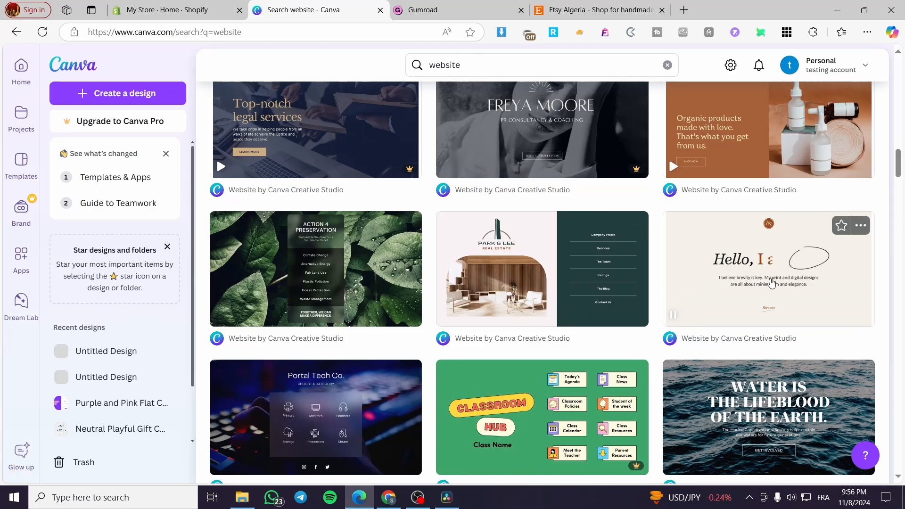
{"action": "scroll", "coordinate": [701, 295], "scroll_direction": "down", "scroll_amount": 4}
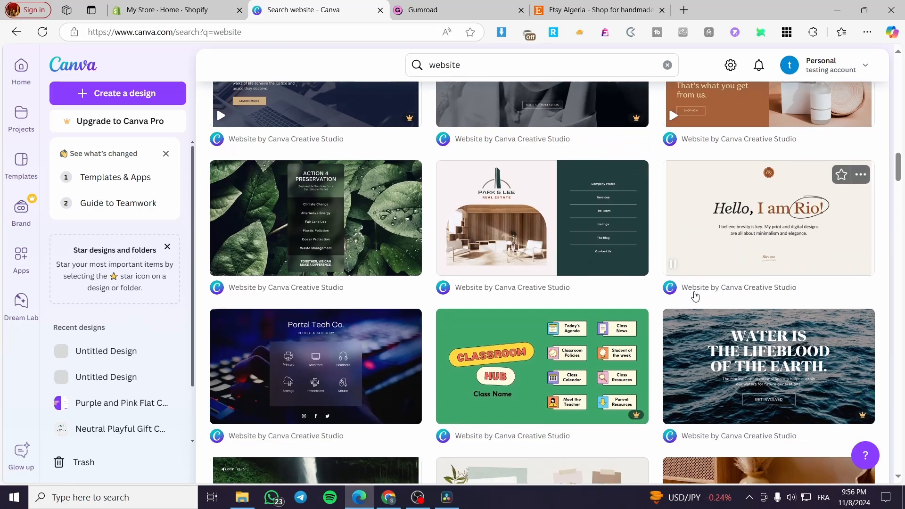
{"action": "scroll", "coordinate": [608, 307], "scroll_direction": "up", "scroll_amount": 4}
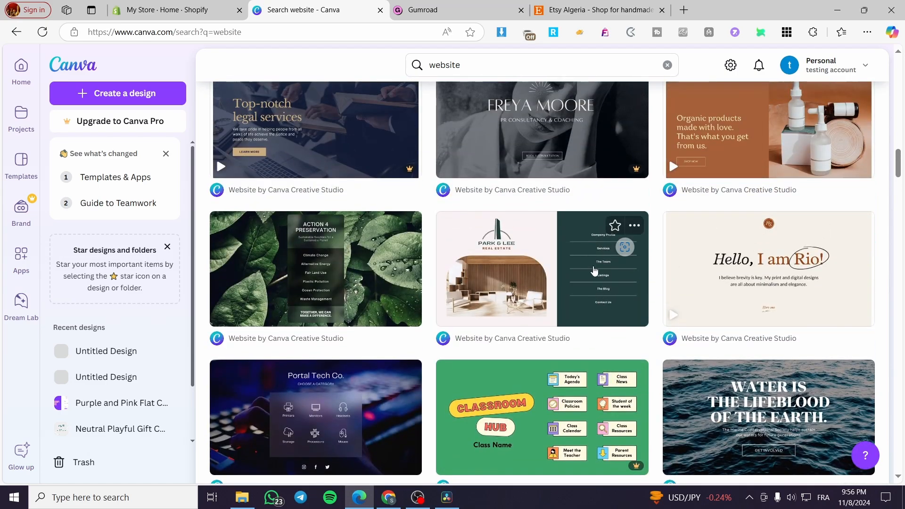
{"action": "left_click", "coordinate": [582, 255]}
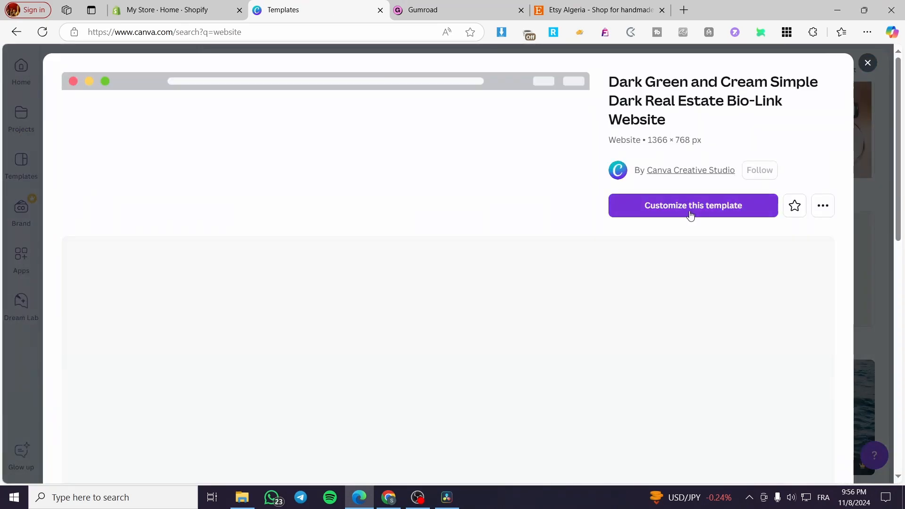
{"action": "left_click", "coordinate": [686, 215]}
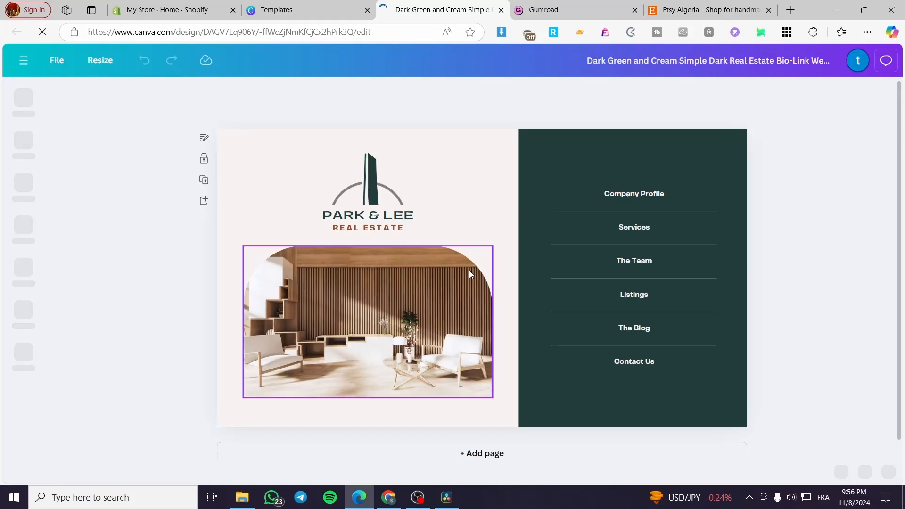
Step: Delete the grouped link list, from Company Profile to Contact Us, from the dark green half of the page
{"action": "left_click", "coordinate": [670, 195]}
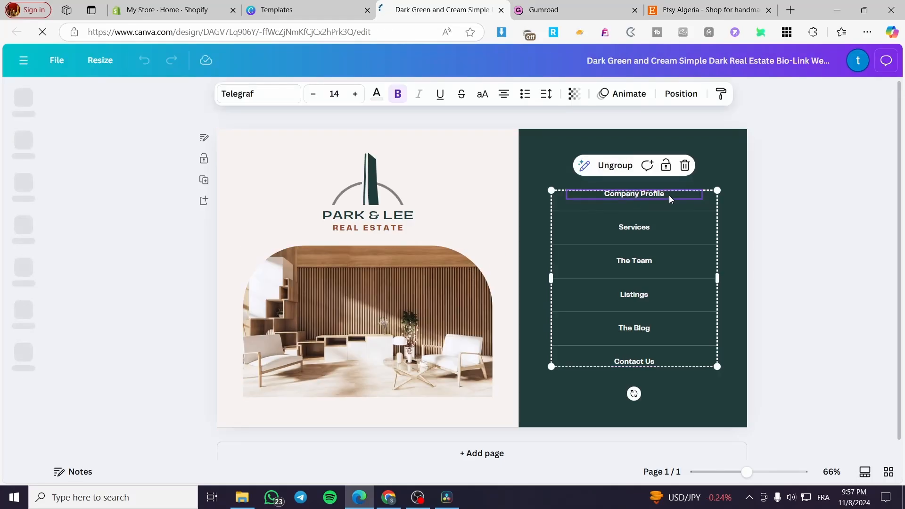
{"action": "key", "text": "Delete"}
{"action": "key", "text": "Delete"}
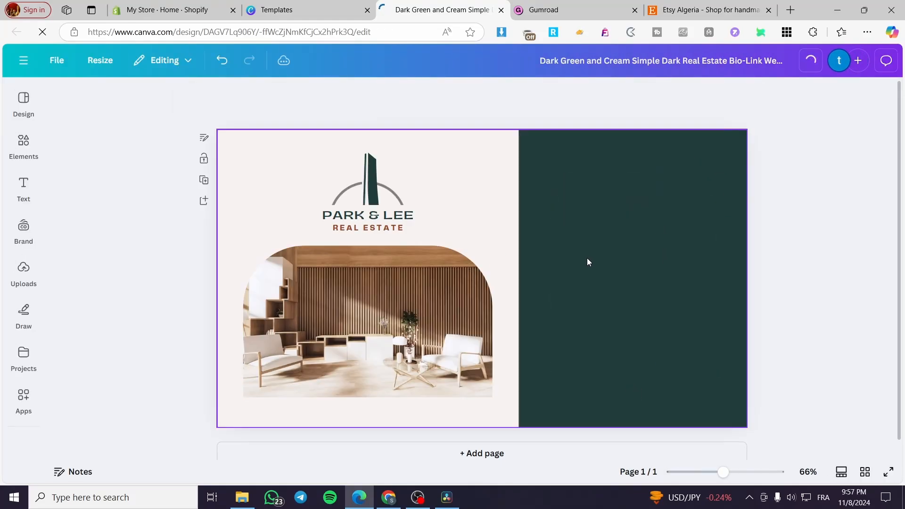
Step: Clear the cream half by deleting the Park & Lee Real Estate logo, its text and the interior photo
{"action": "left_click", "coordinate": [374, 215]}
{"action": "key", "text": "Delete"}
{"action": "left_click", "coordinate": [377, 227]}
{"action": "key", "text": "Delete"}
{"action": "left_click", "coordinate": [374, 189]}
{"action": "key", "text": "Delete"}
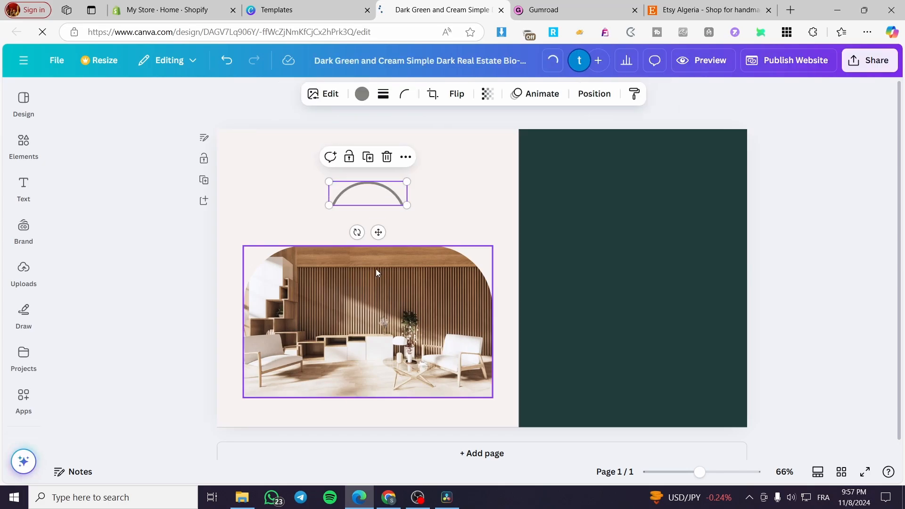
{"action": "key", "text": "Delete"}
{"action": "left_click", "coordinate": [390, 301]}
{"action": "key", "text": "Delete"}
{"action": "key", "text": "Delete"}
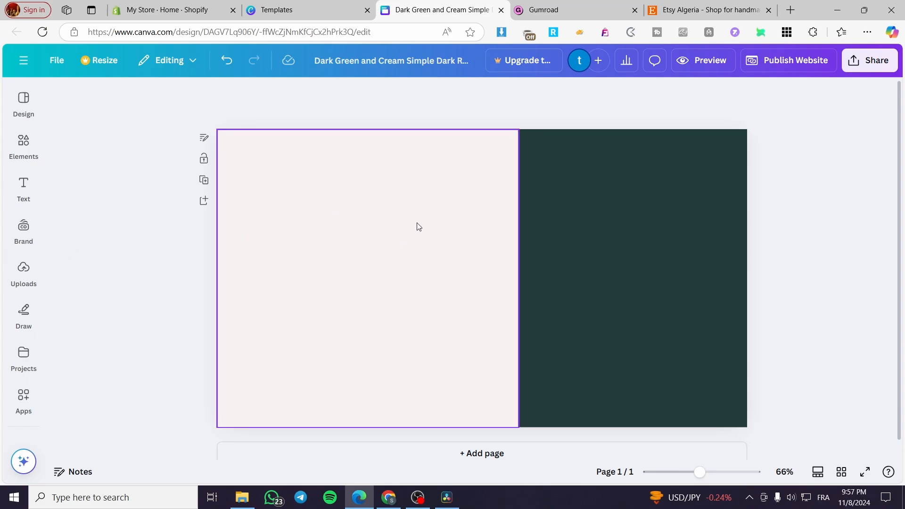
Step: Insert the uploaded urban art store header screenshot, crop its blank lower strip, and place it reduced in the upper cream half
{"action": "left_click", "coordinate": [22, 269]}
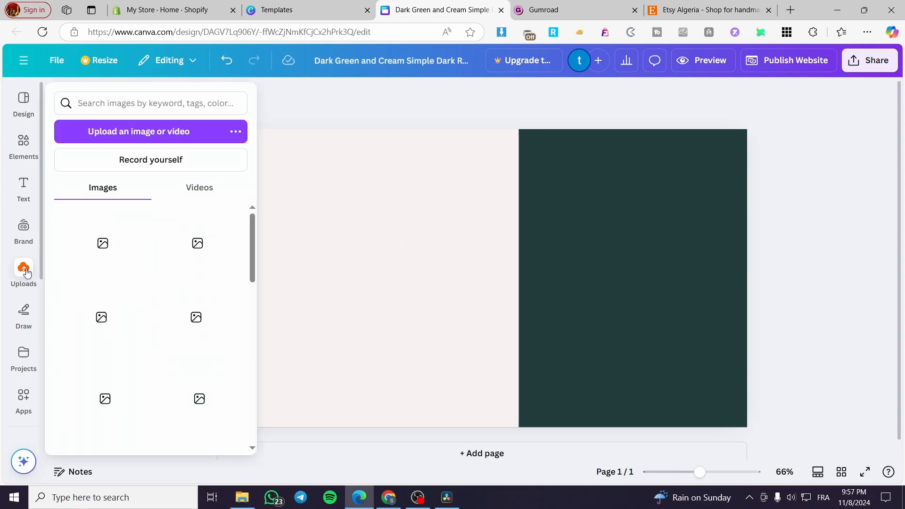
{"action": "left_click", "coordinate": [27, 195]}
{"action": "left_click", "coordinate": [23, 269]}
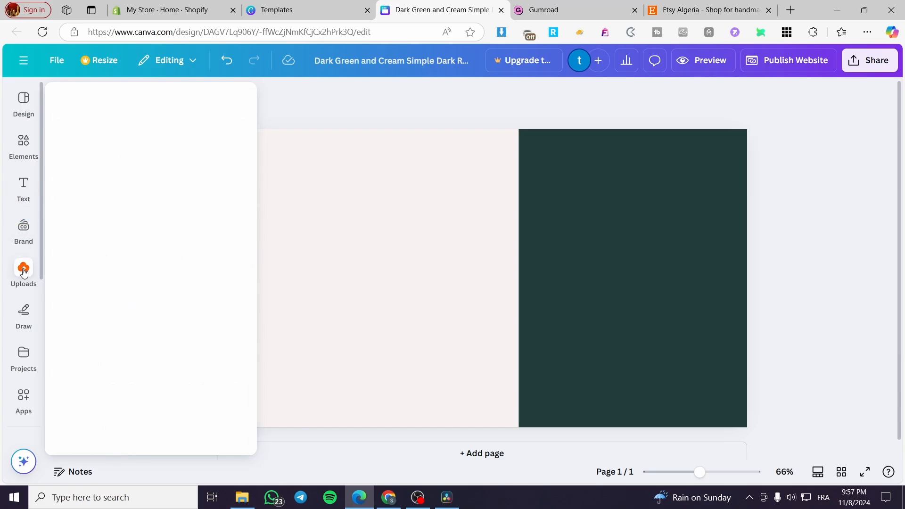
{"action": "scroll", "coordinate": [178, 255], "scroll_direction": "down", "scroll_amount": 8}
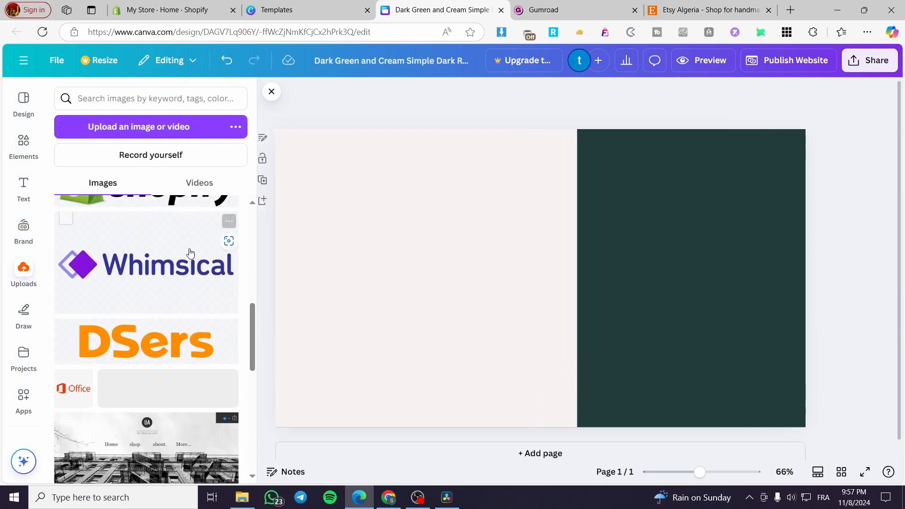
{"action": "scroll", "coordinate": [190, 250], "scroll_direction": "down", "scroll_amount": 4}
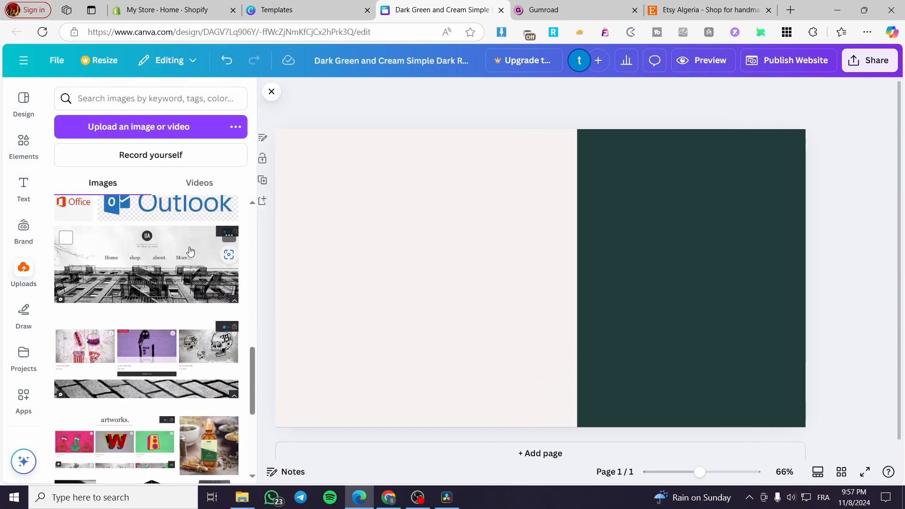
{"action": "left_click", "coordinate": [159, 284]}
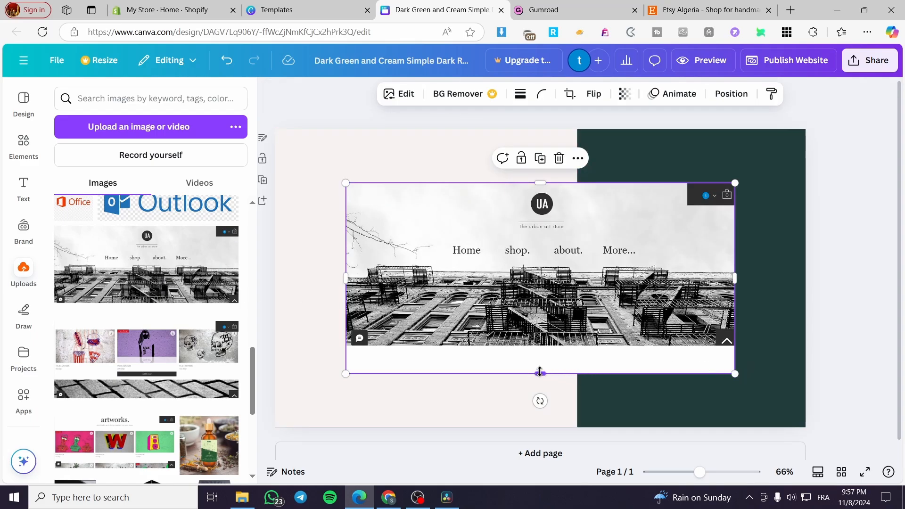
{"action": "left_click_drag", "start_coordinate": [540, 372], "coordinate": [577, 346]}
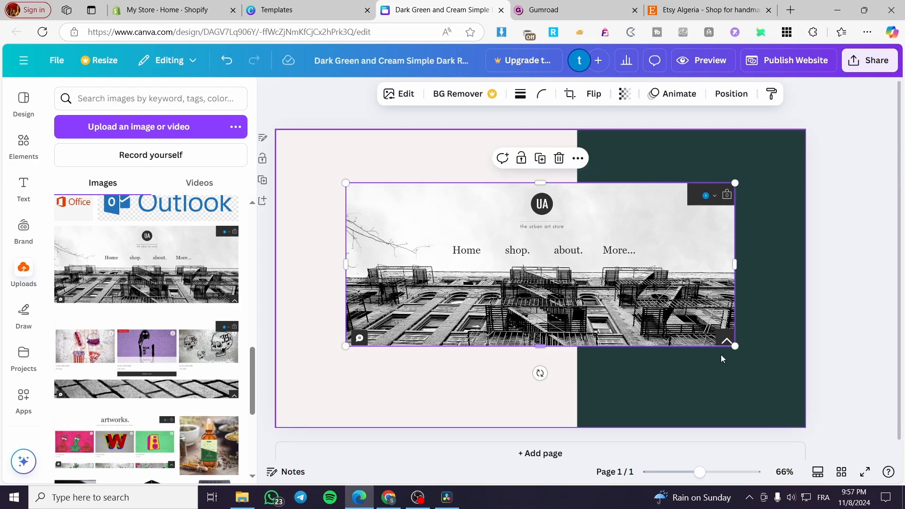
{"action": "left_click_drag", "start_coordinate": [733, 347], "coordinate": [503, 315]}
{"action": "left_click_drag", "start_coordinate": [450, 227], "coordinate": [422, 204]}
Step: Add the uploaded screenshot of three artworks above brick paving, crop its blank lower strip, shrink it, and place it beneath the header image
{"action": "left_click", "coordinate": [146, 358]}
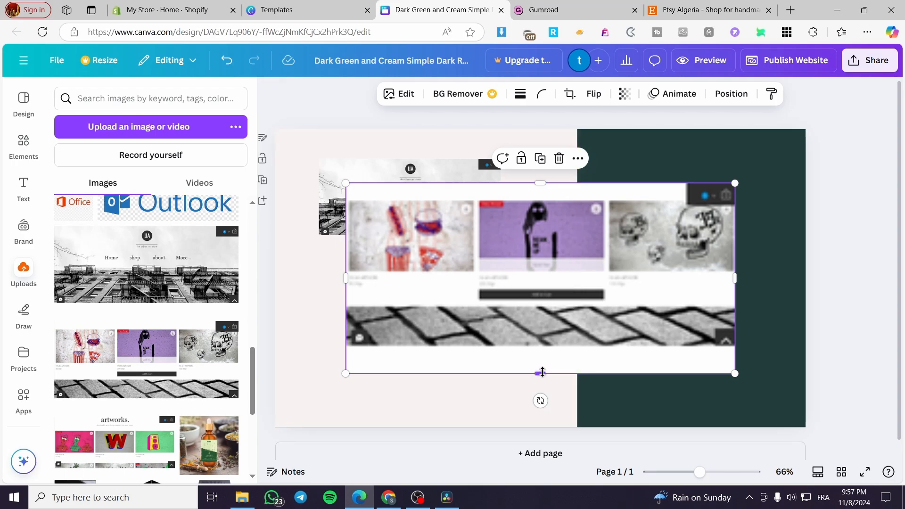
{"action": "left_click_drag", "start_coordinate": [542, 372], "coordinate": [541, 347]}
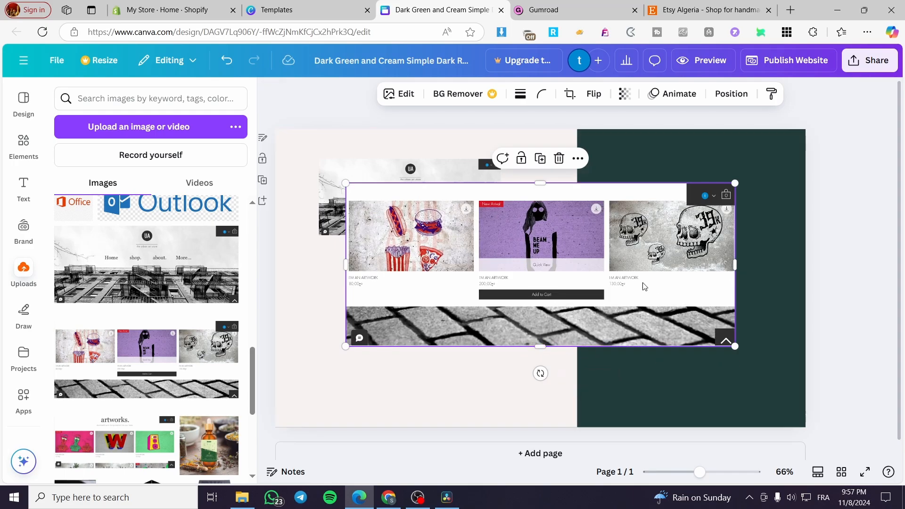
{"action": "left_click_drag", "start_coordinate": [643, 282], "coordinate": [616, 258]}
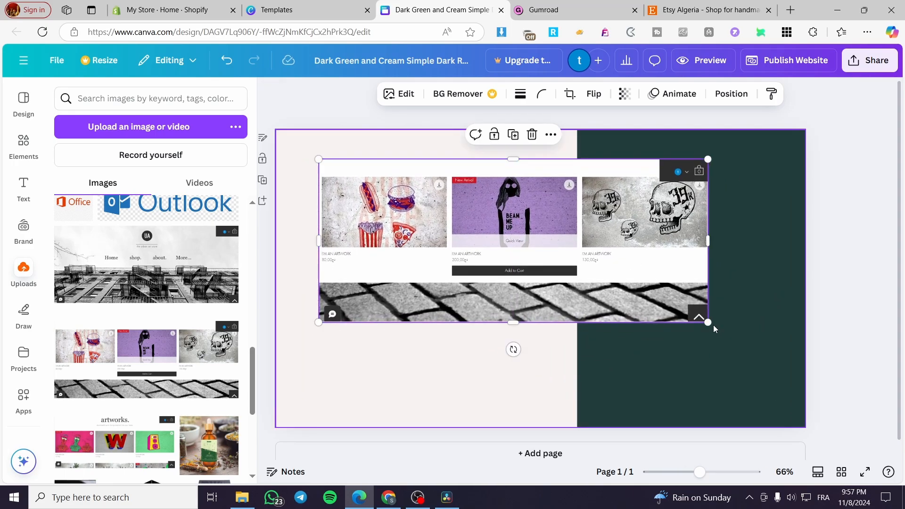
{"action": "left_click_drag", "start_coordinate": [714, 324], "coordinate": [486, 282]}
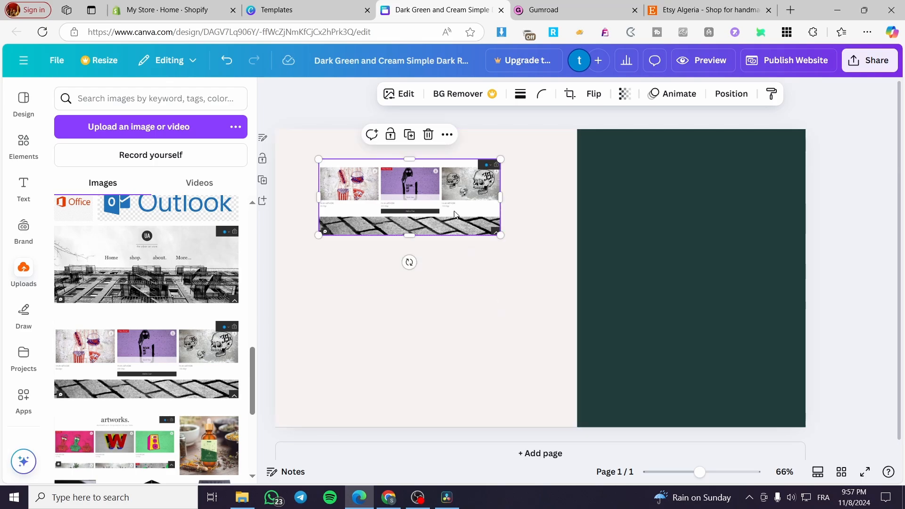
{"action": "left_click_drag", "start_coordinate": [456, 214], "coordinate": [462, 344]}
Step: Add the uploaded "artworks." screenshot, crop its blank lower strip, shrink it to match the others, and place it beneath the brick paving image
{"action": "left_click", "coordinate": [127, 442]}
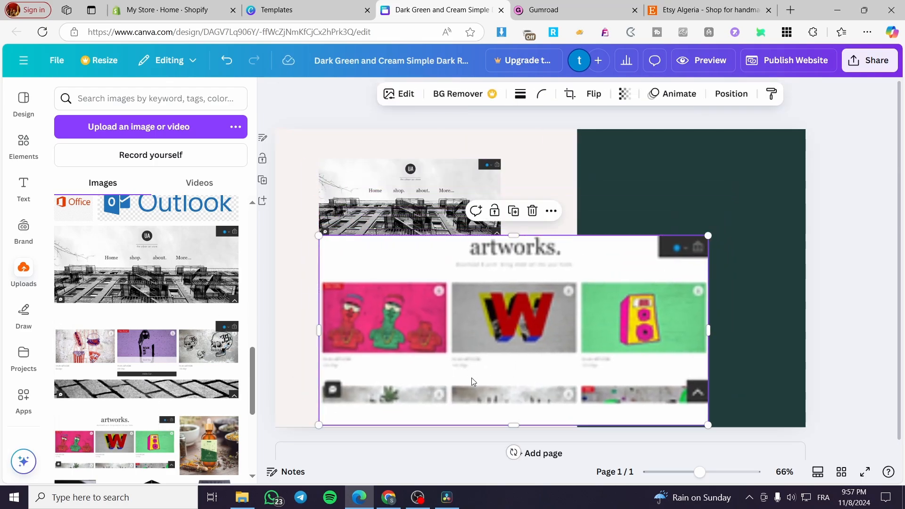
{"action": "left_click_drag", "start_coordinate": [514, 428], "coordinate": [521, 320]}
{"action": "left_click_drag", "start_coordinate": [708, 326], "coordinate": [502, 237]}
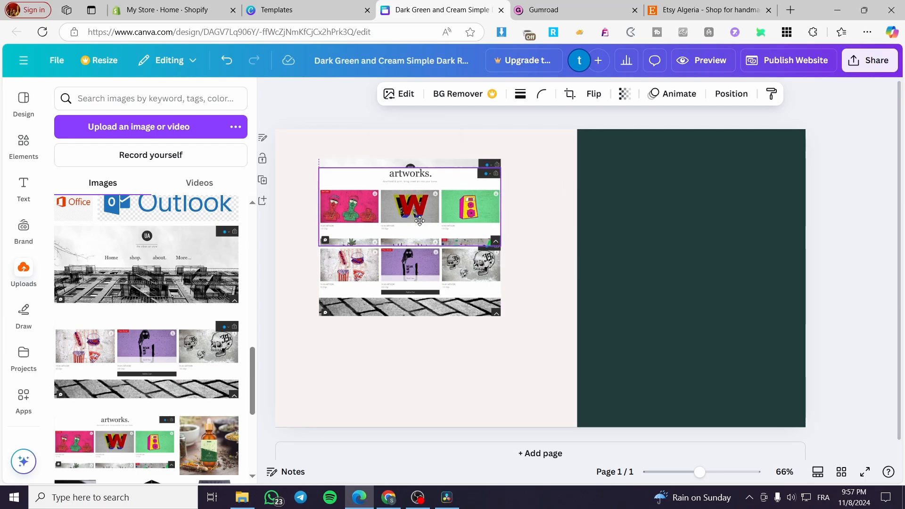
{"action": "left_click_drag", "start_coordinate": [419, 201], "coordinate": [419, 364]}
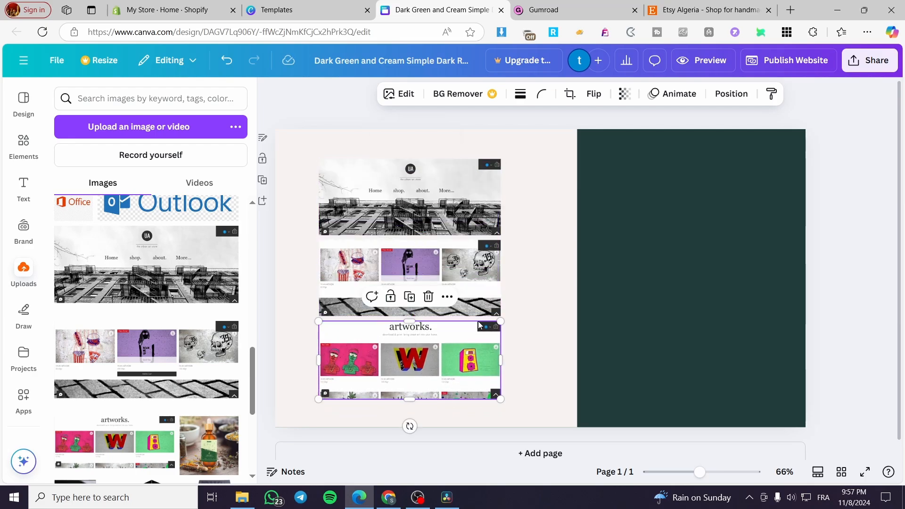
{"action": "left_click", "coordinate": [542, 254]}
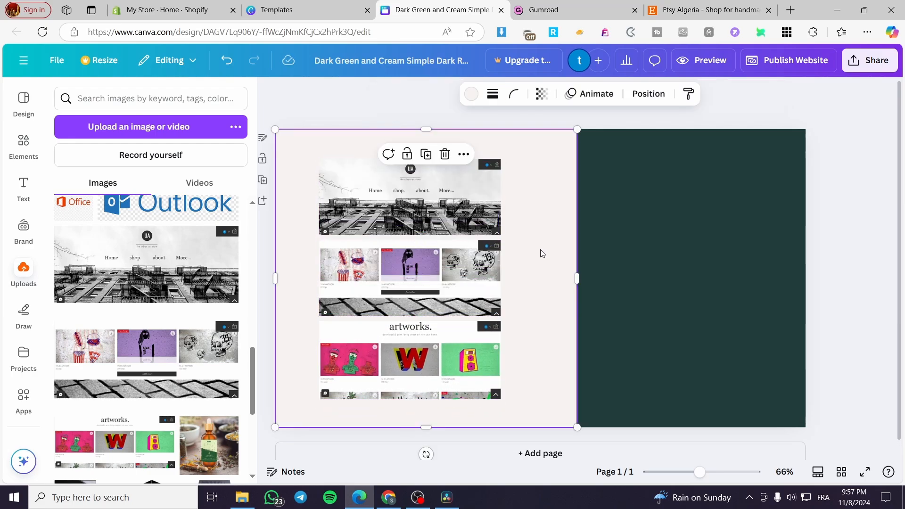
Step: Apply a Drop shadow to each of the three store screenshots on the cream half
{"action": "left_click", "coordinate": [456, 203]}
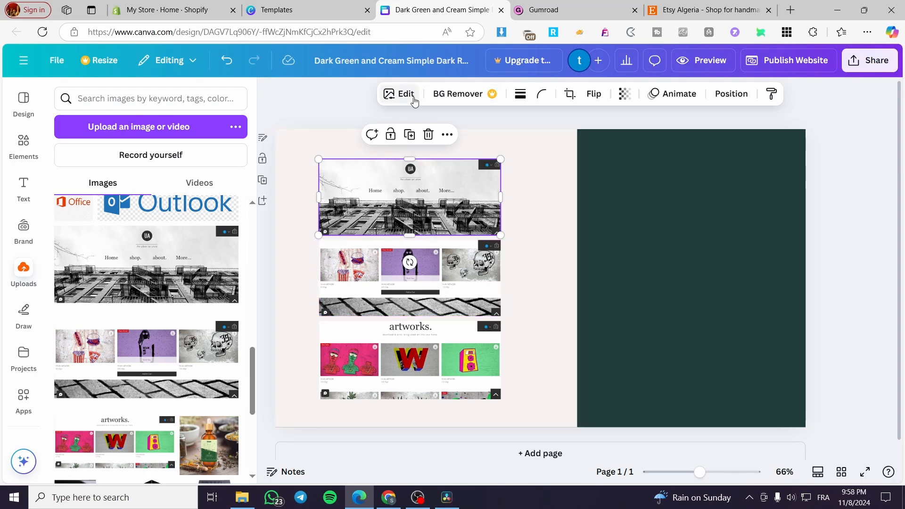
{"action": "left_click", "coordinate": [400, 94]}
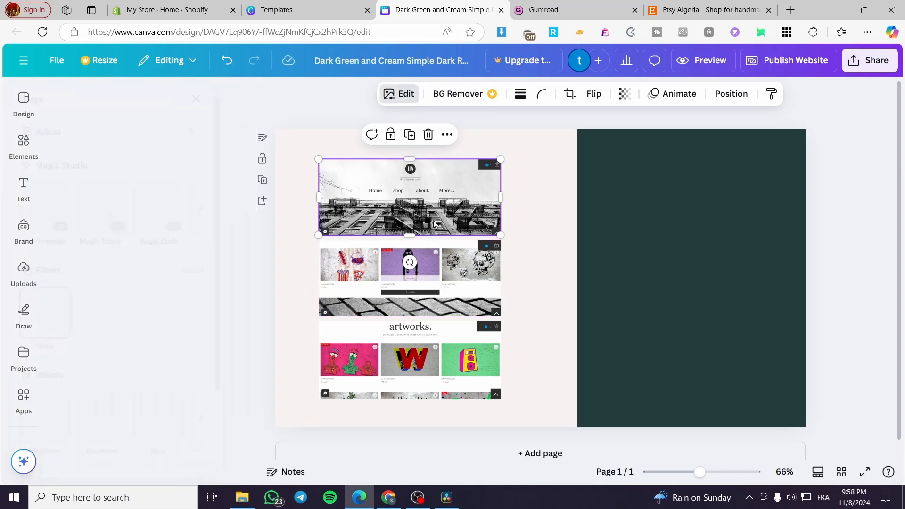
{"action": "left_click", "coordinate": [92, 426]}
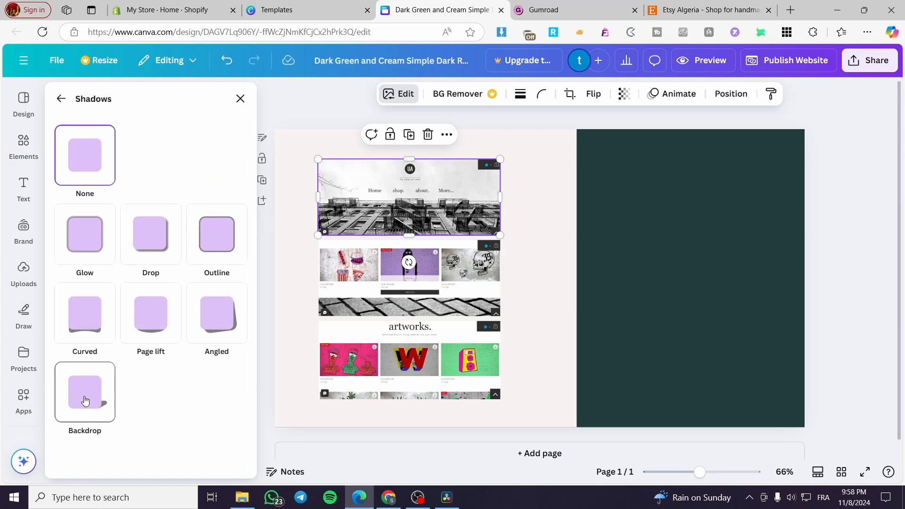
{"action": "left_click", "coordinate": [143, 242]}
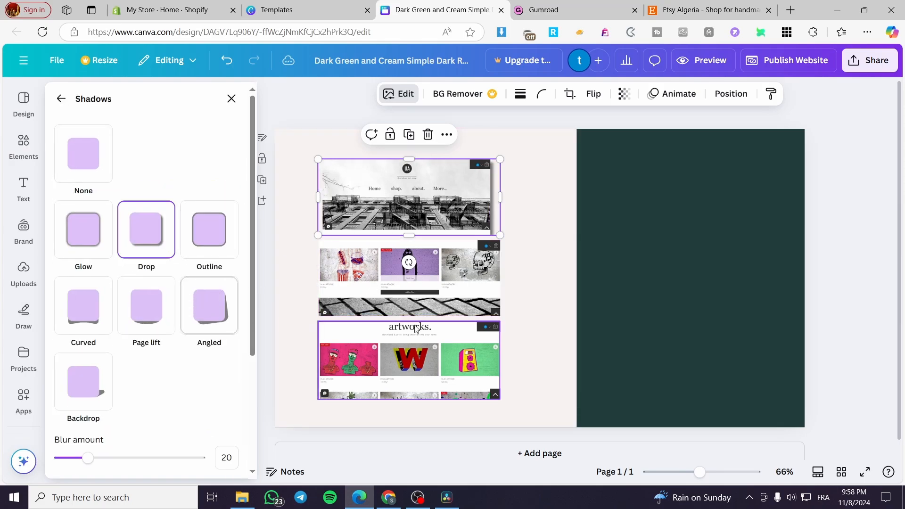
{"action": "left_click", "coordinate": [440, 277]}
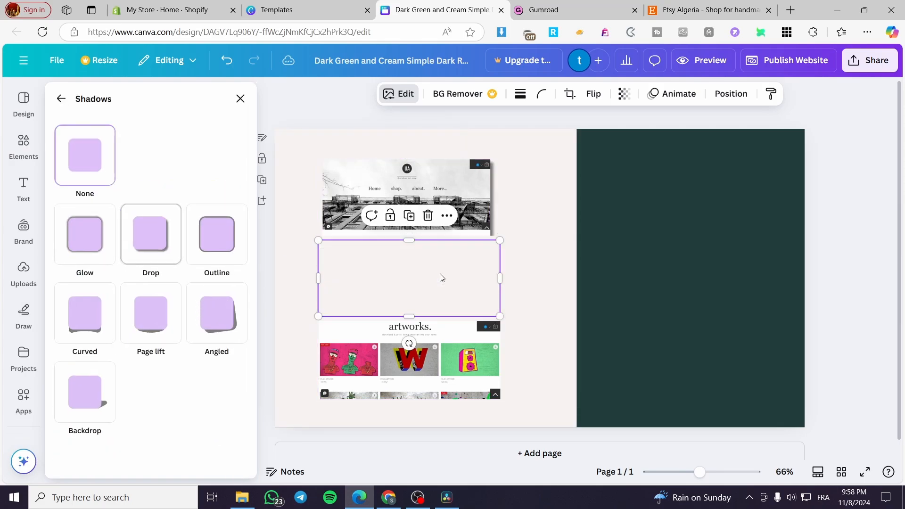
{"action": "left_click", "coordinate": [175, 242]}
{"action": "left_click", "coordinate": [443, 361]}
{"action": "left_click", "coordinate": [157, 249]}
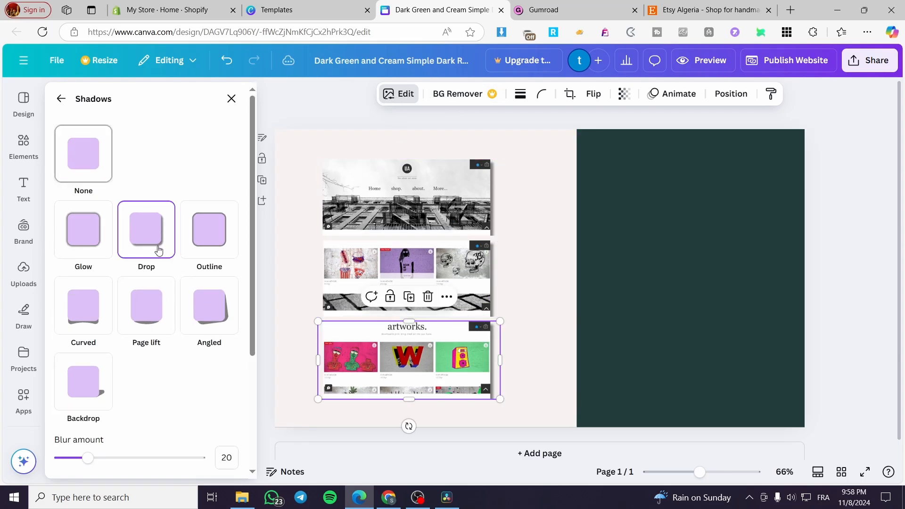
{"action": "left_click", "coordinate": [532, 324]}
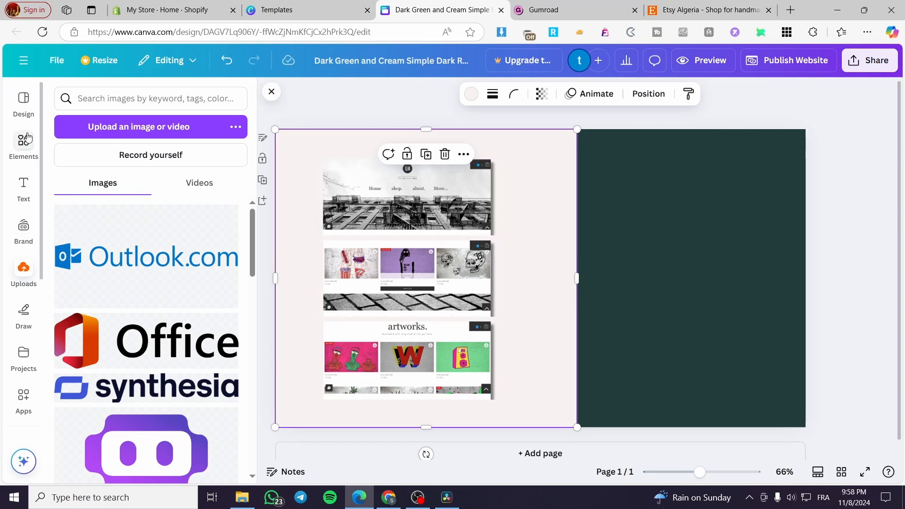
Step: Find a laptop frame by searching the elements for "laptop", insert the black-screen one with a pink base, and shrink it beside the screenshots
{"action": "left_click", "coordinate": [26, 146]}
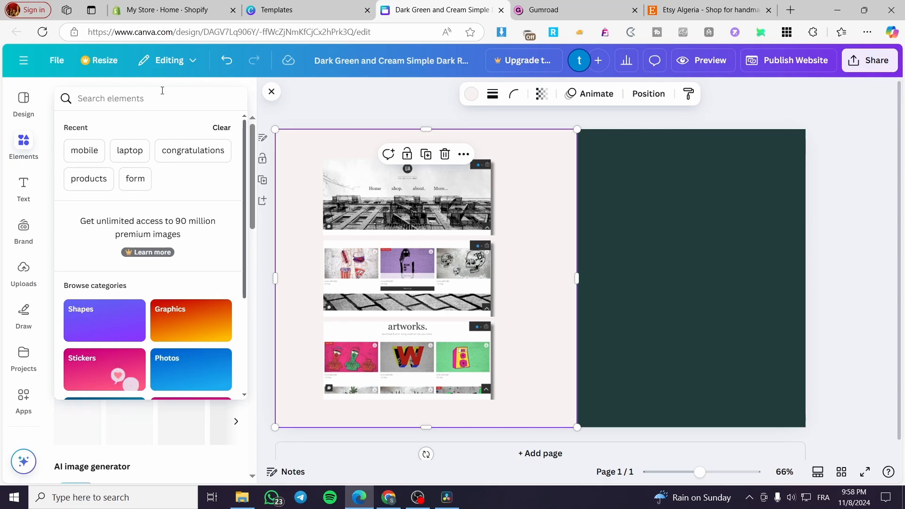
{"action": "type", "text": "lap"}
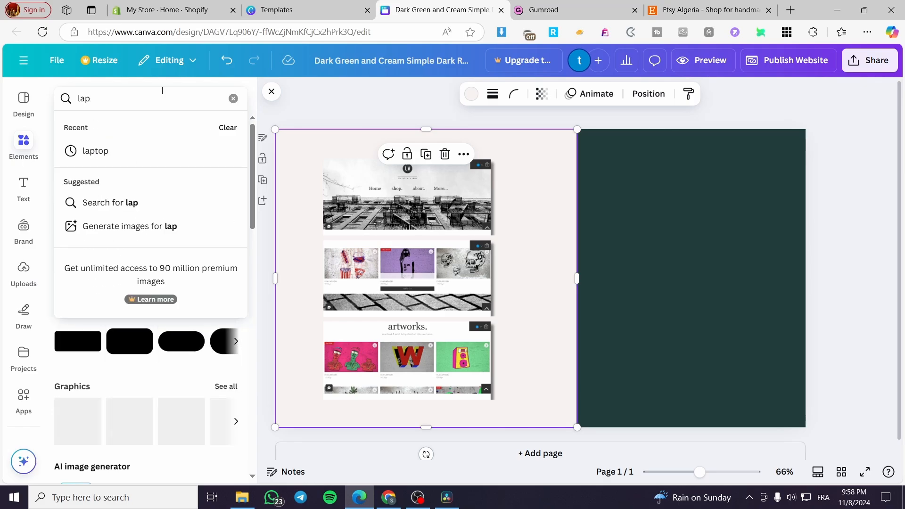
{"action": "type", "text": "top"}
{"action": "key", "text": "Return"}
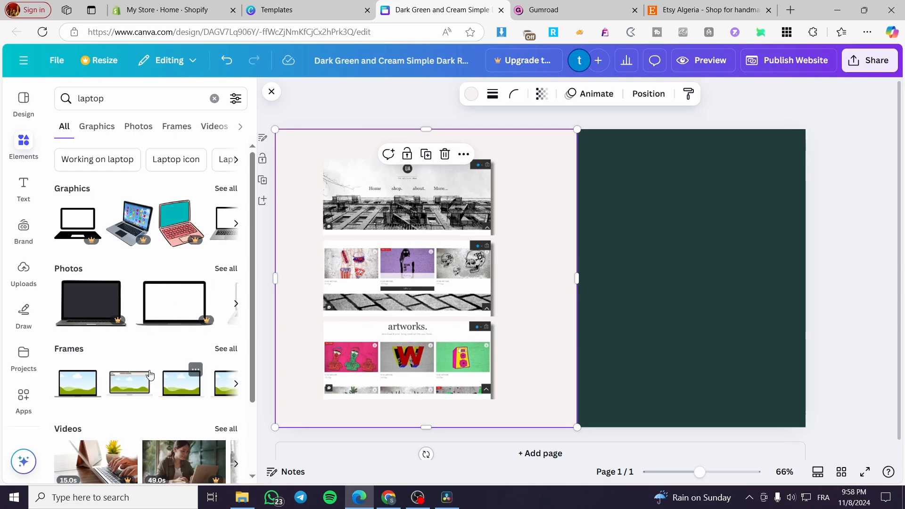
{"action": "left_click", "coordinate": [226, 349]}
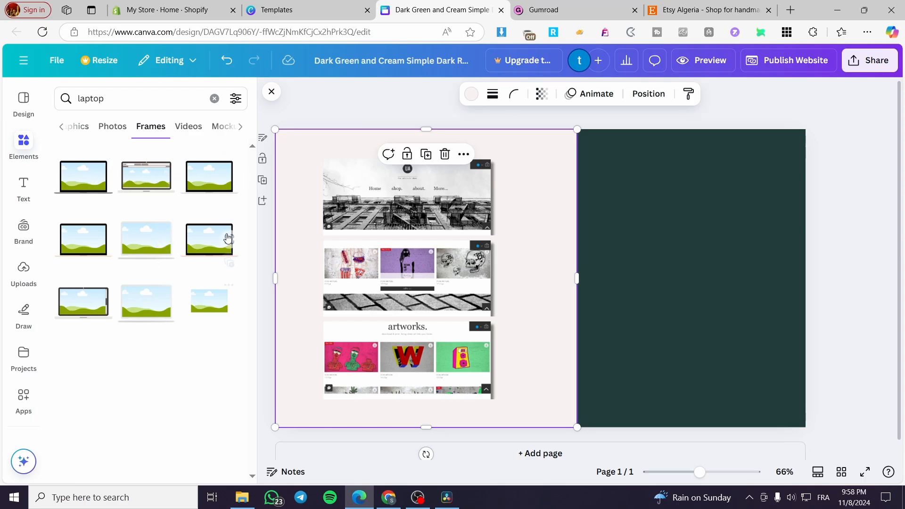
{"action": "left_click", "coordinate": [206, 242]}
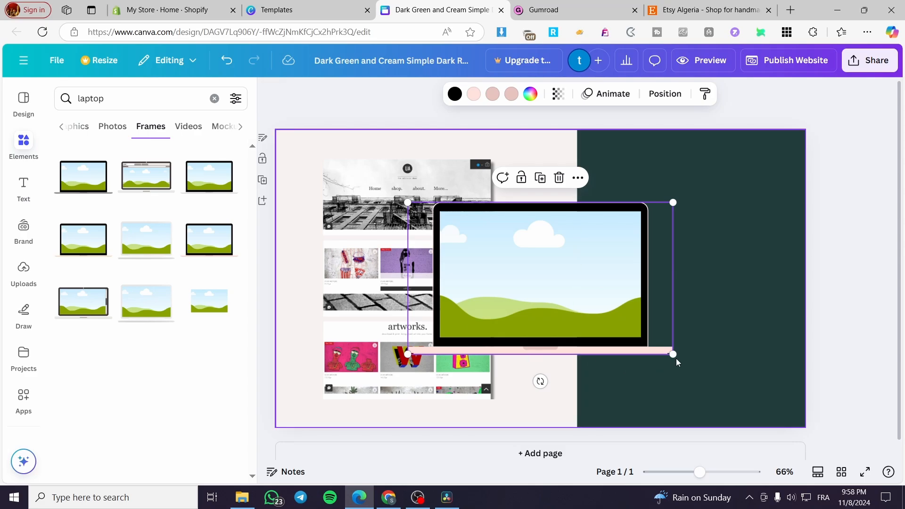
{"action": "left_click_drag", "start_coordinate": [675, 356], "coordinate": [555, 290]}
{"action": "left_click_drag", "start_coordinate": [517, 251], "coordinate": [564, 265]}
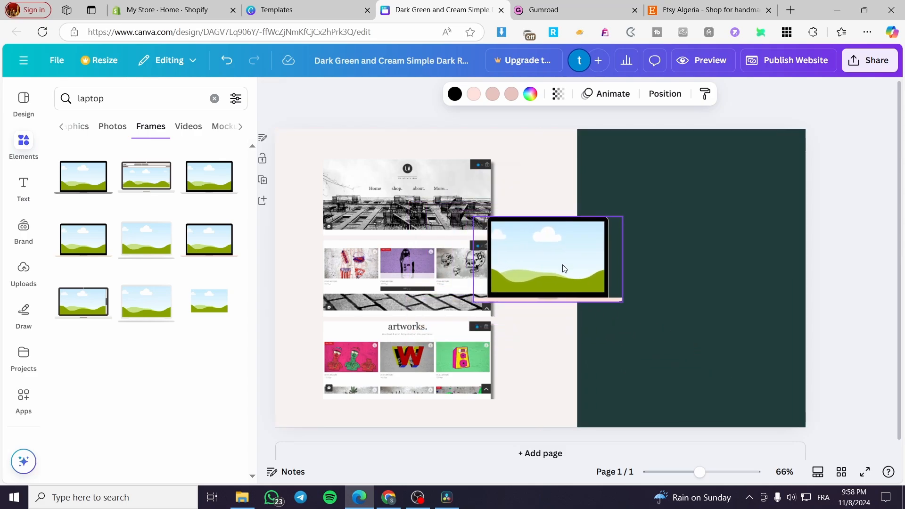
Step: Fill the laptop frame with the brick paving artworks screenshot and shrink the frame next to the header image, within the cream half
{"action": "left_click", "coordinate": [387, 279]}
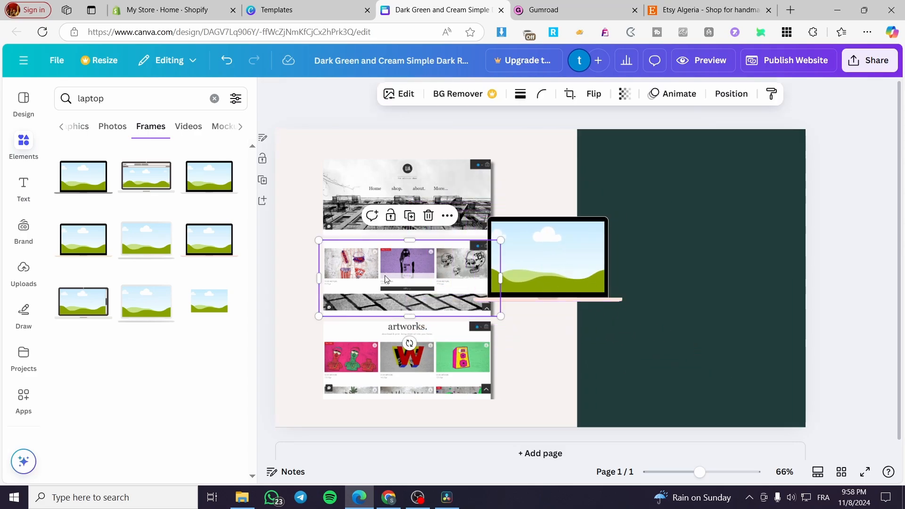
{"action": "left_click_drag", "start_coordinate": [418, 277], "coordinate": [565, 220]}
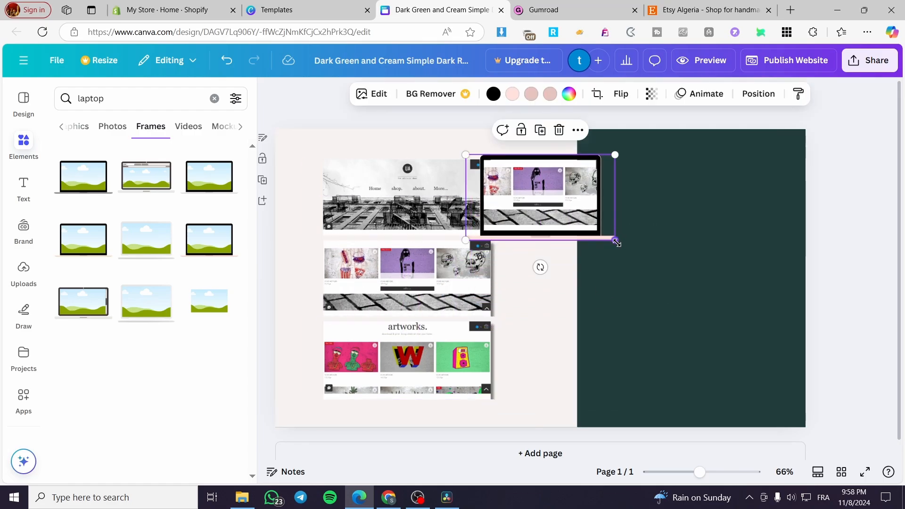
{"action": "left_click_drag", "start_coordinate": [615, 240], "coordinate": [581, 221]}
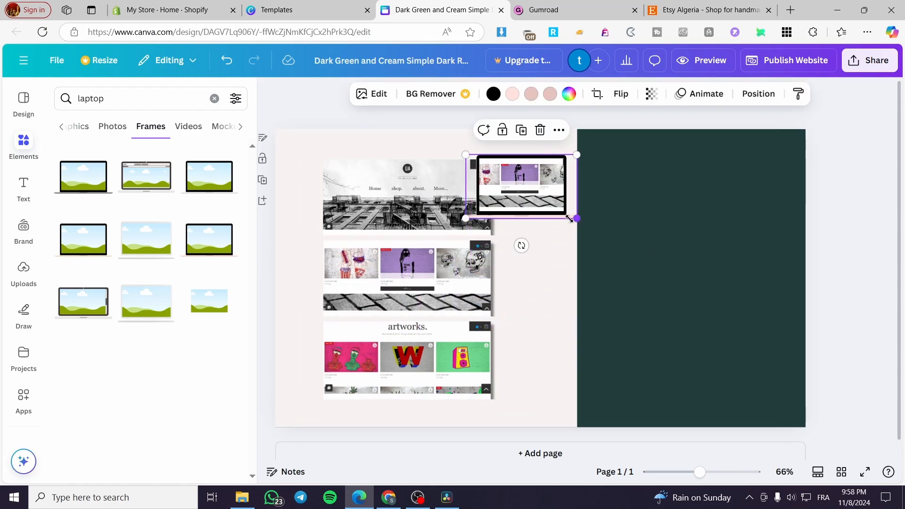
Step: Shrink the three store screenshots and stack them in an evenly spaced column along the cream half's outer edge
{"action": "left_click_drag", "start_coordinate": [477, 226], "coordinate": [436, 208]}
{"action": "left_click_drag", "start_coordinate": [413, 267], "coordinate": [377, 247]}
{"action": "left_click_drag", "start_coordinate": [465, 294], "coordinate": [446, 285]}
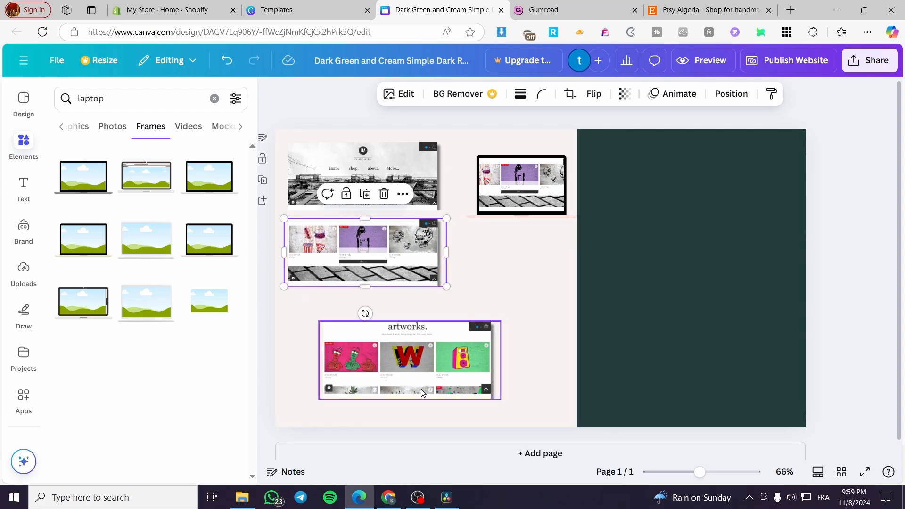
{"action": "left_click_drag", "start_coordinate": [425, 371], "coordinate": [386, 350]}
{"action": "left_click_drag", "start_coordinate": [465, 372], "coordinate": [441, 362]}
{"action": "left_click", "coordinate": [495, 310]}
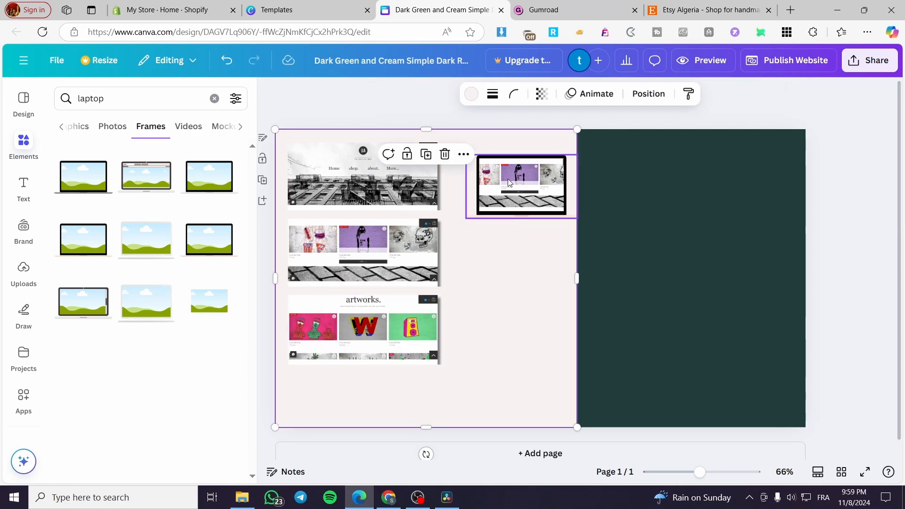
Step: Enlarge the laptop mockup beside the "artworks." screenshot, stack two copies above it, and clear the image from both copies
{"action": "left_click_drag", "start_coordinate": [510, 183], "coordinate": [498, 281]}
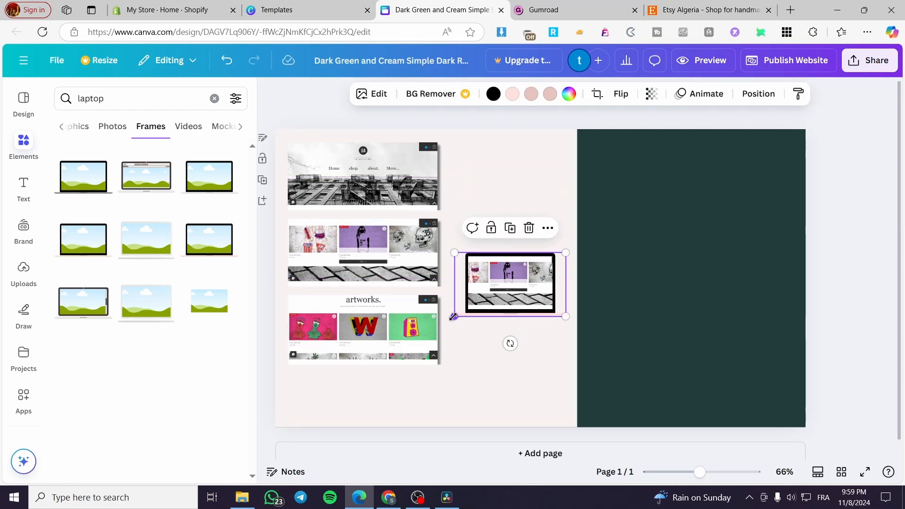
{"action": "left_click_drag", "start_coordinate": [455, 316], "coordinate": [435, 328]}
{"action": "left_click_drag", "start_coordinate": [495, 281], "coordinate": [514, 237]}
{"action": "left_click", "coordinate": [516, 264]}
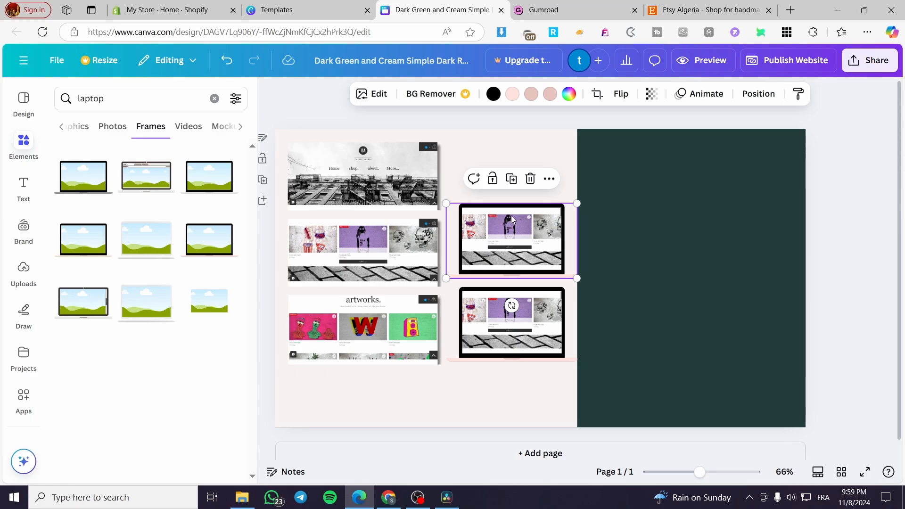
{"action": "key", "text": "Delete"}
{"action": "left_click", "coordinate": [507, 180]}
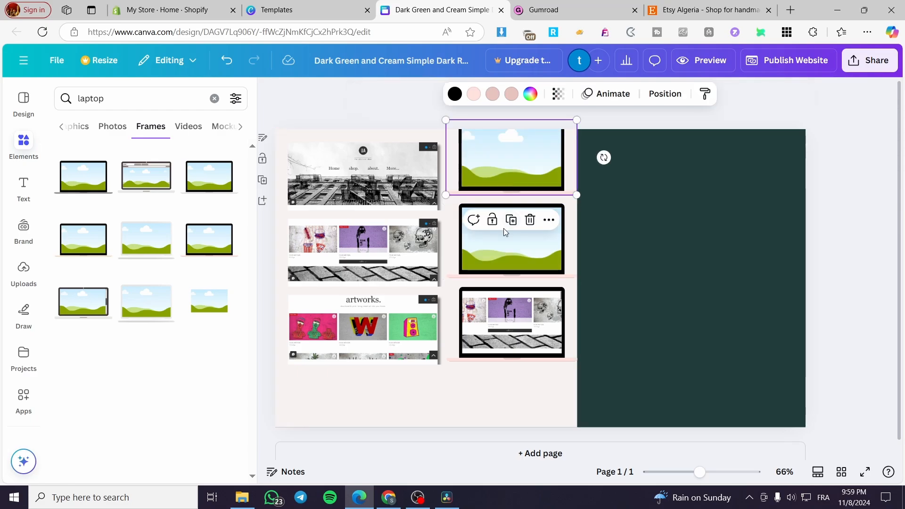
Step: Reduce the upper and middle empty laptop frames so they fit inside the cream half without overlapping
{"action": "left_click_drag", "start_coordinate": [496, 169], "coordinate": [499, 181]}
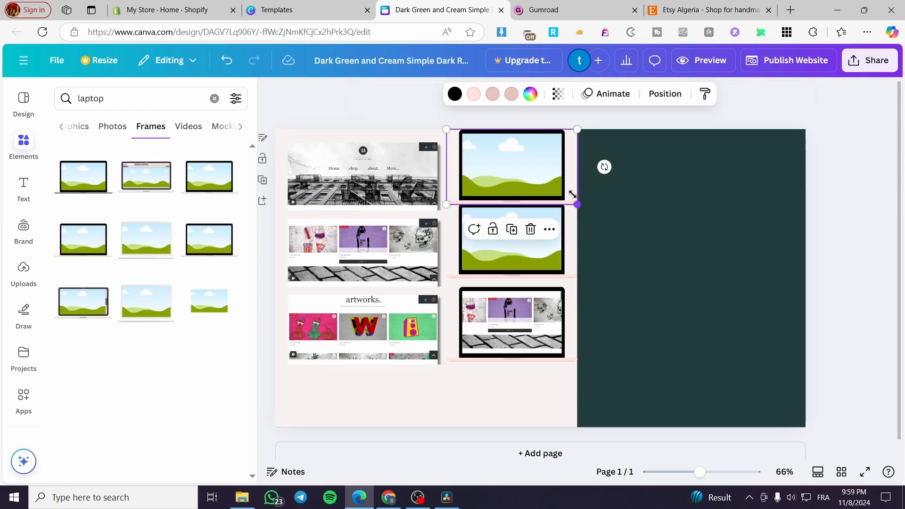
{"action": "left_click_drag", "start_coordinate": [572, 193], "coordinate": [561, 189]}
{"action": "left_click", "coordinate": [550, 226]}
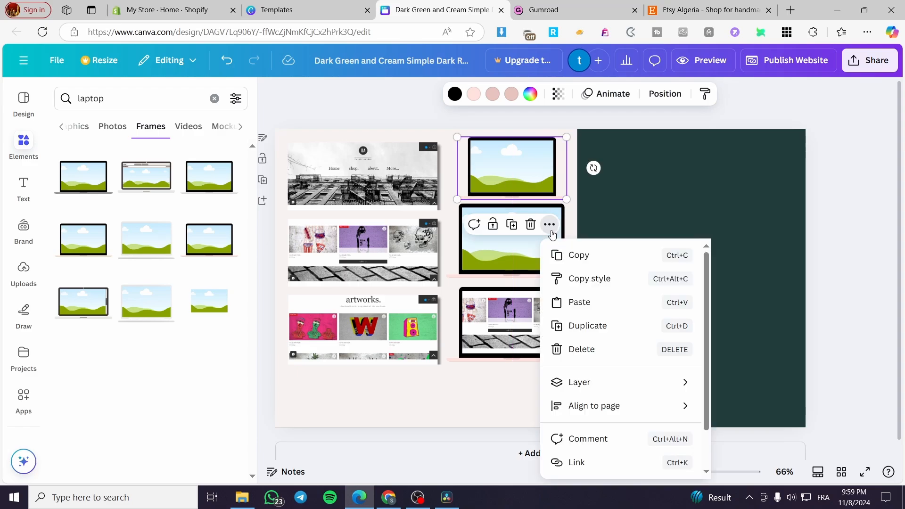
{"action": "left_click", "coordinate": [570, 229]}
{"action": "left_click_drag", "start_coordinate": [576, 203], "coordinate": [540, 230]}
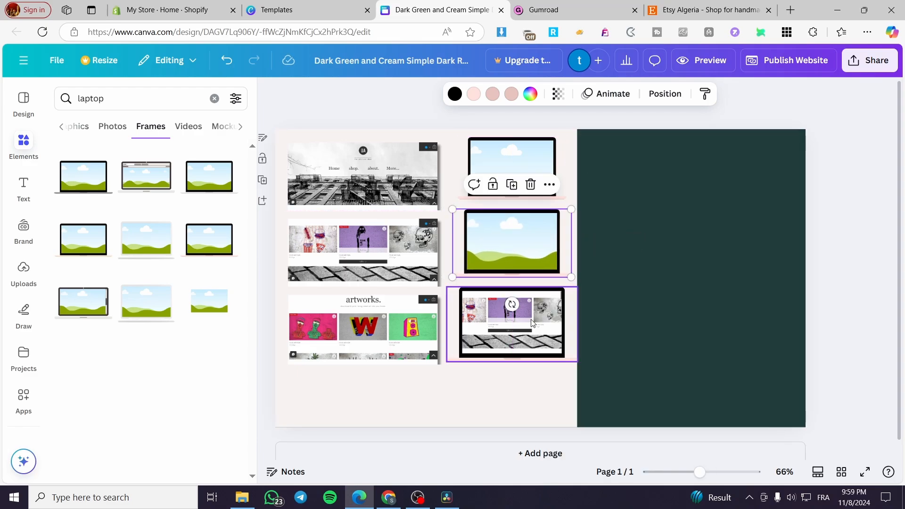
Step: Slightly reduce the lowest laptop mockup and line up all three laptops with the screenshots beside them
{"action": "left_click", "coordinate": [533, 324]}
{"action": "left_click_drag", "start_coordinate": [577, 287], "coordinate": [538, 309]}
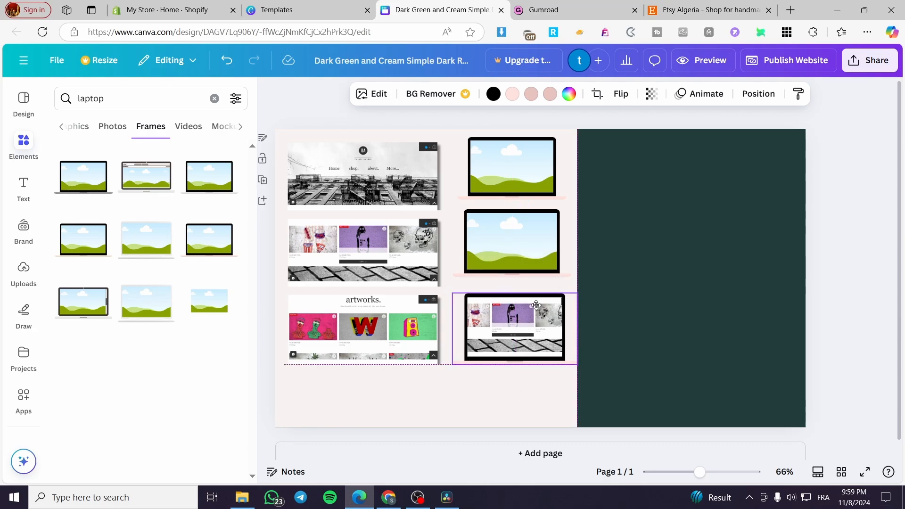
{"action": "left_click_drag", "start_coordinate": [528, 232], "coordinate": [528, 241]}
{"action": "left_click", "coordinate": [519, 157]}
{"action": "left_click_drag", "start_coordinate": [519, 158], "coordinate": [518, 162]}
Step: Fill the middle laptop frame with the "artworks." screenshot and the upper one with the urban art store header screenshot
{"action": "left_click", "coordinate": [351, 242]}
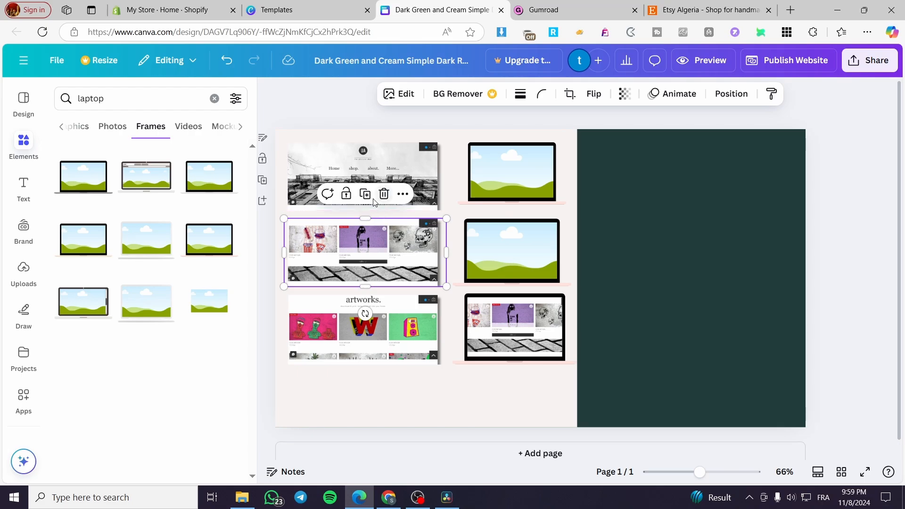
{"action": "left_click", "coordinate": [353, 333]}
{"action": "left_click_drag", "start_coordinate": [367, 329], "coordinate": [509, 241]}
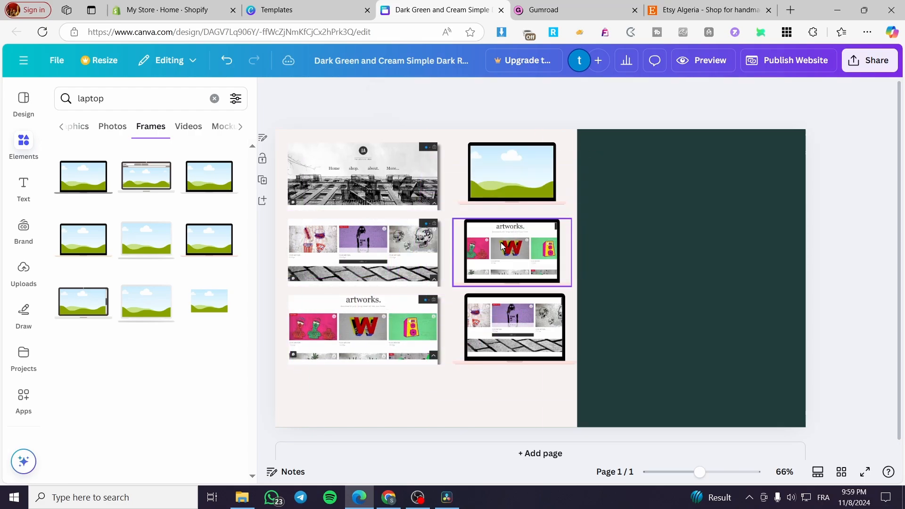
{"action": "left_click", "coordinate": [353, 194]}
{"action": "left_click", "coordinate": [374, 235]}
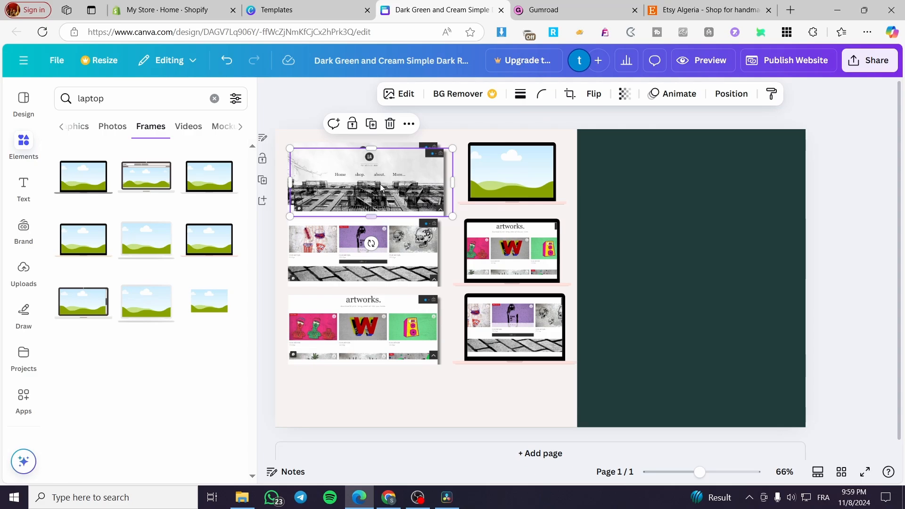
{"action": "left_click_drag", "start_coordinate": [380, 187], "coordinate": [512, 174]}
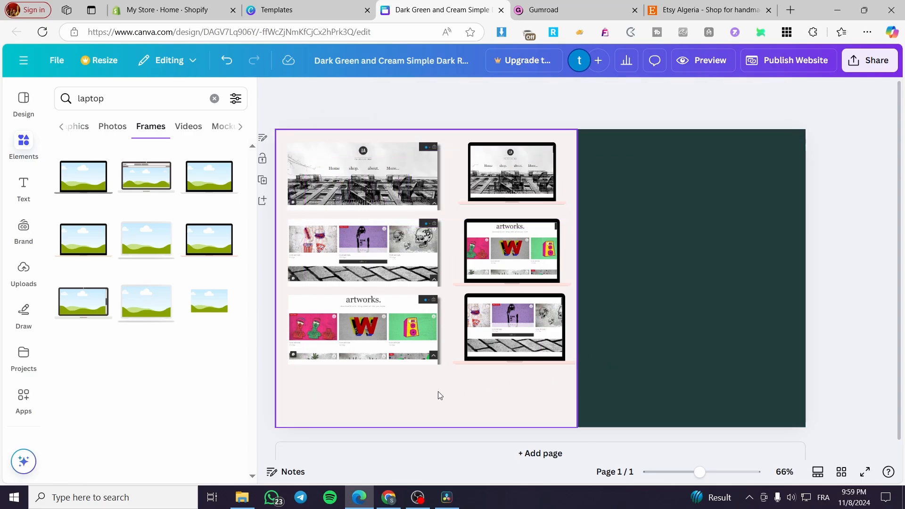
Step: Group the three store screenshots with their three laptop mockups and move the group down to leave title space in the cream half
{"action": "left_click", "coordinate": [396, 198]}
{"action": "left_click", "coordinate": [504, 191], "text": "shift"}
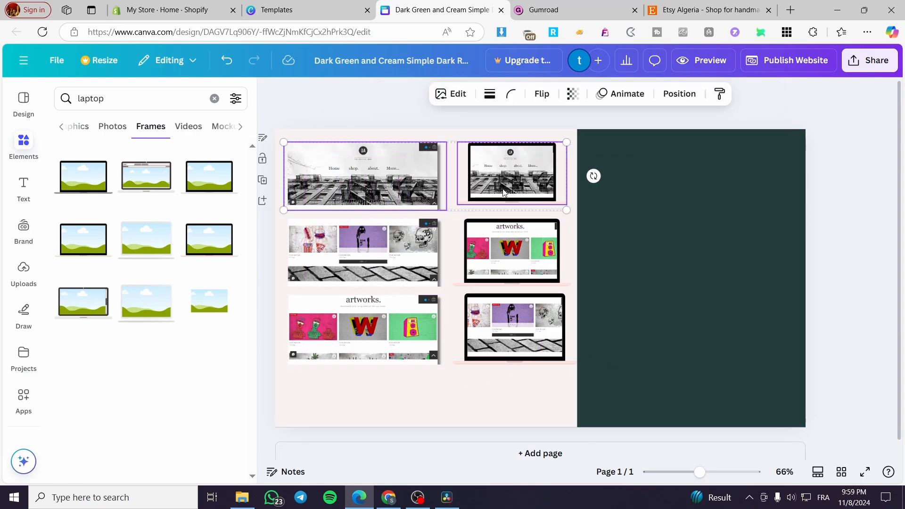
{"action": "left_click", "coordinate": [433, 250], "text": "shift"}
{"action": "left_click", "coordinate": [469, 263], "text": "shift"}
{"action": "left_click", "coordinate": [383, 329], "text": "shift"}
{"action": "left_click", "coordinate": [497, 335], "text": "shift"}
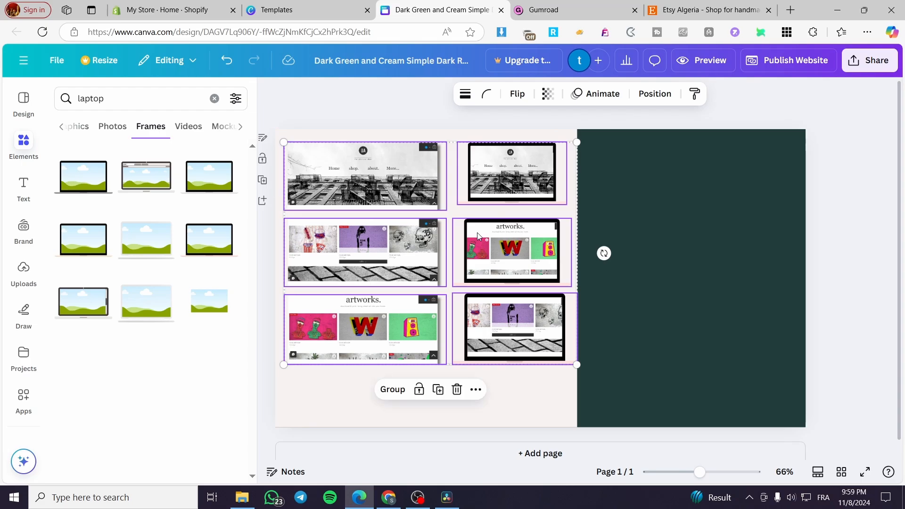
{"action": "left_click", "coordinate": [393, 389]}
{"action": "left_click_drag", "start_coordinate": [402, 238], "coordinate": [402, 287]}
{"action": "left_click", "coordinate": [410, 136]}
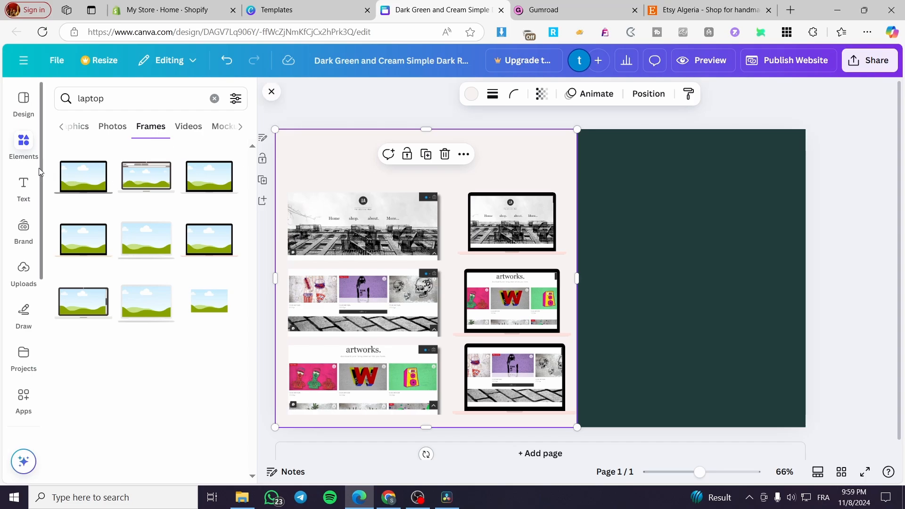
Step: Add the heading "Creation of Websites" above the grouped screenshots in the cream half and reduce it to size 46.9
{"action": "left_click", "coordinate": [24, 186]}
{"action": "left_click", "coordinate": [146, 267]}
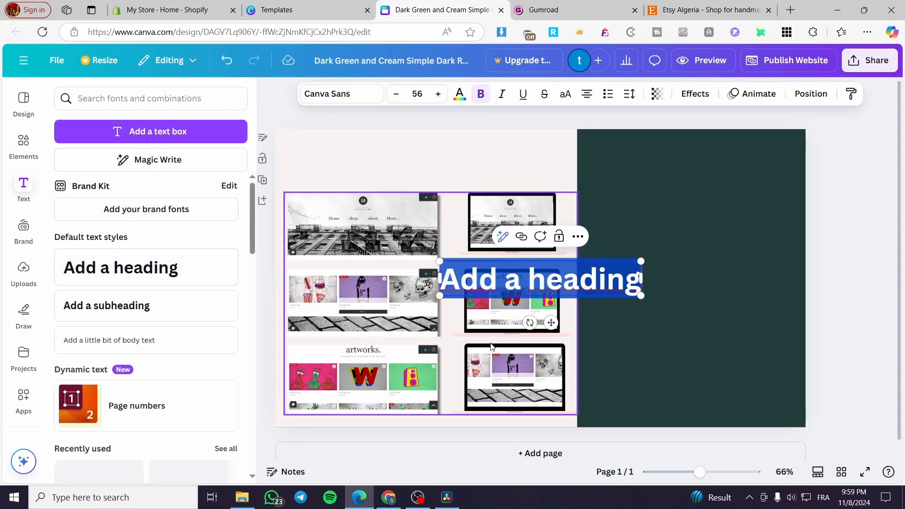
{"action": "type", "text": "Cra"}
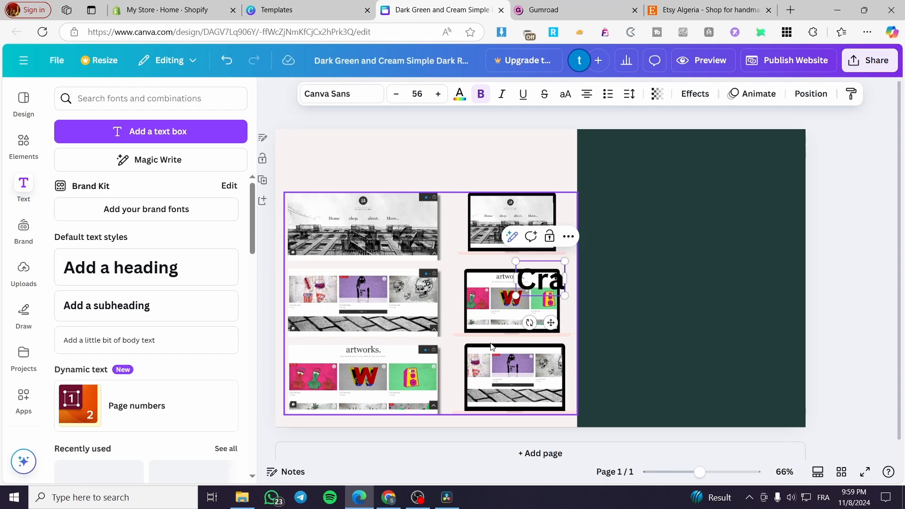
{"action": "type", "text": "tion of"}
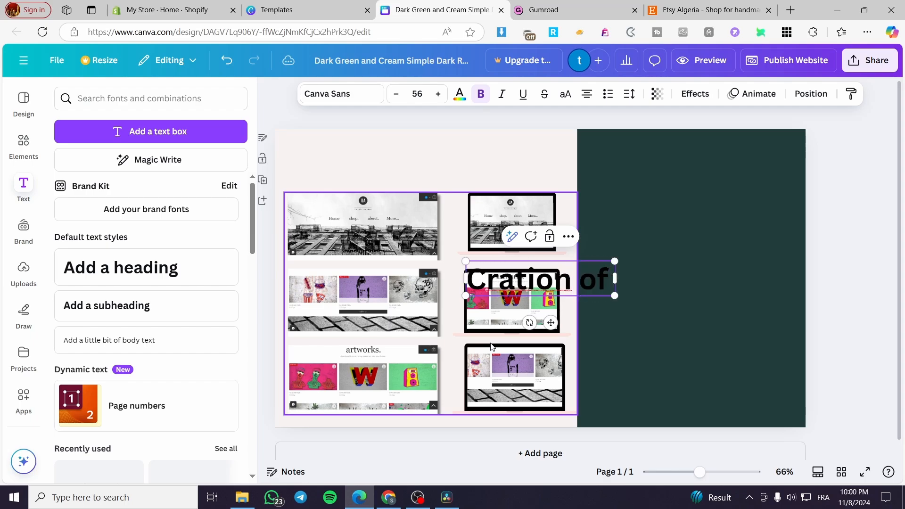
{"action": "type", "text": " Website"}
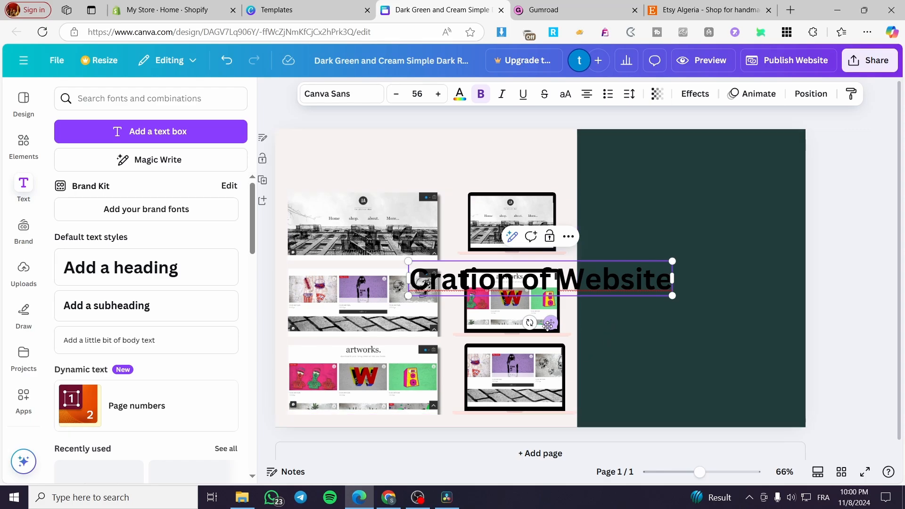
{"action": "left_click_drag", "start_coordinate": [551, 323], "coordinate": [438, 207]}
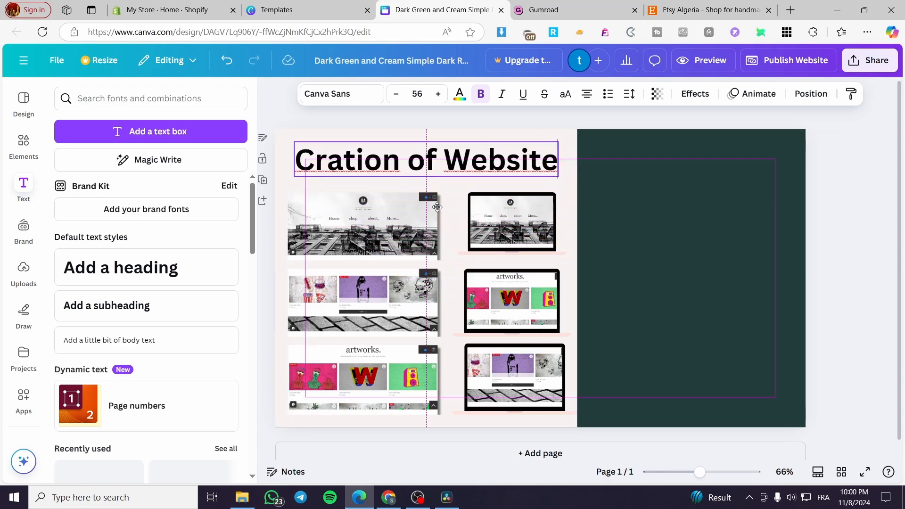
{"action": "left_click", "coordinate": [332, 161]}
{"action": "type", "text": "e"}
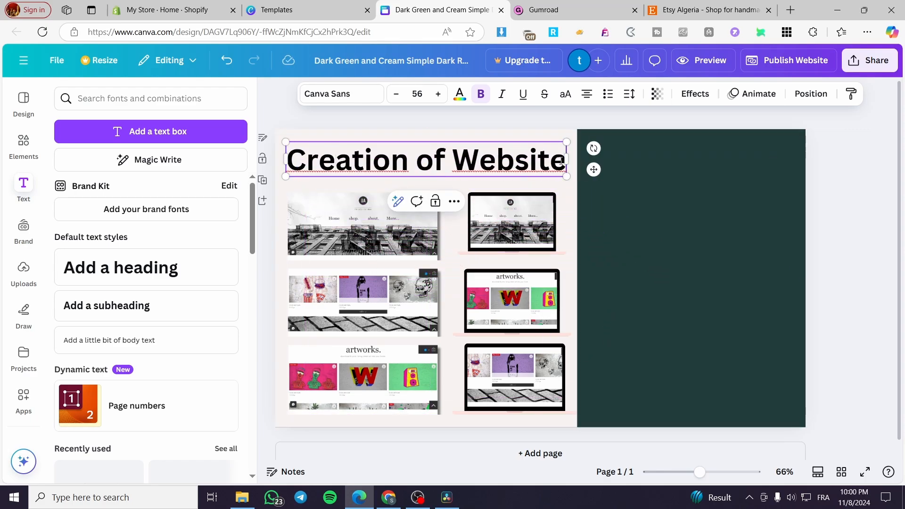
{"action": "left_click", "coordinate": [565, 163]}
{"action": "type", "text": "s"}
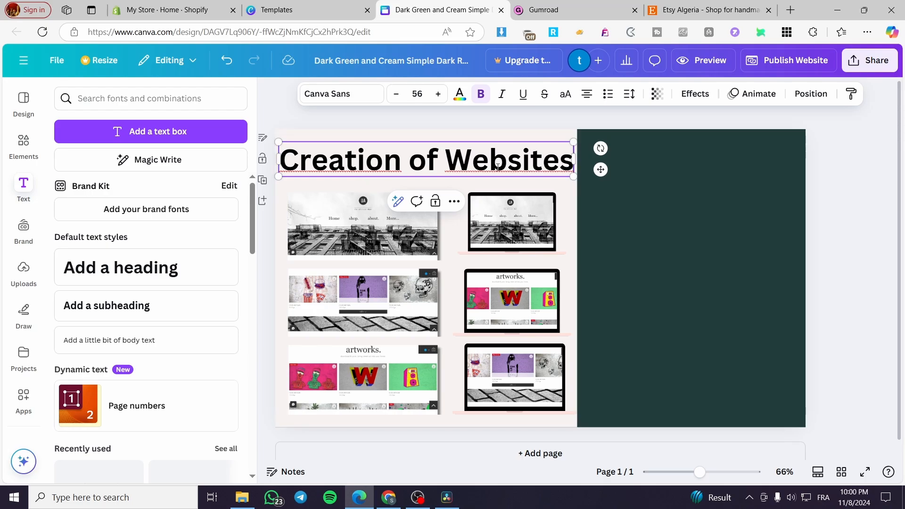
{"action": "mouse_move", "coordinate": [574, 178]}
{"action": "left_mouse_down"}
{"action": "mouse_move", "coordinate": [526, 171]}
{"action": "mouse_move", "coordinate": [575, 164]}
{"action": "left_mouse_up"}
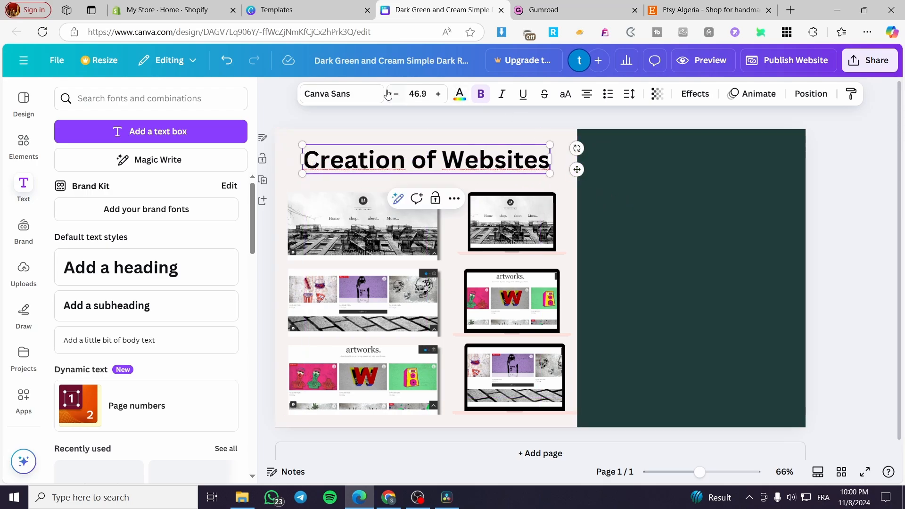
Step: Try Display fonts such as Ample Display, Baskerville Display PT and Zico Display Inline on the heading, and settle on the File font
{"action": "left_click", "coordinate": [341, 93]}
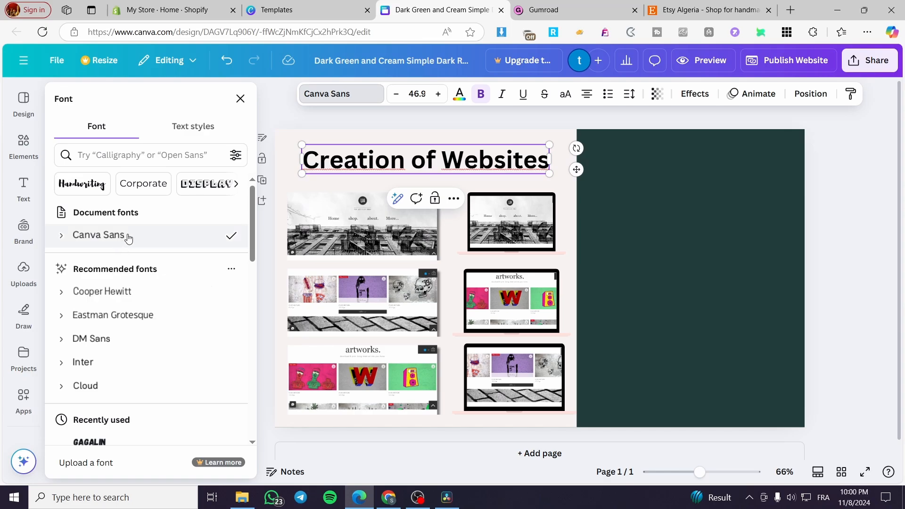
{"action": "left_click", "coordinate": [203, 184]}
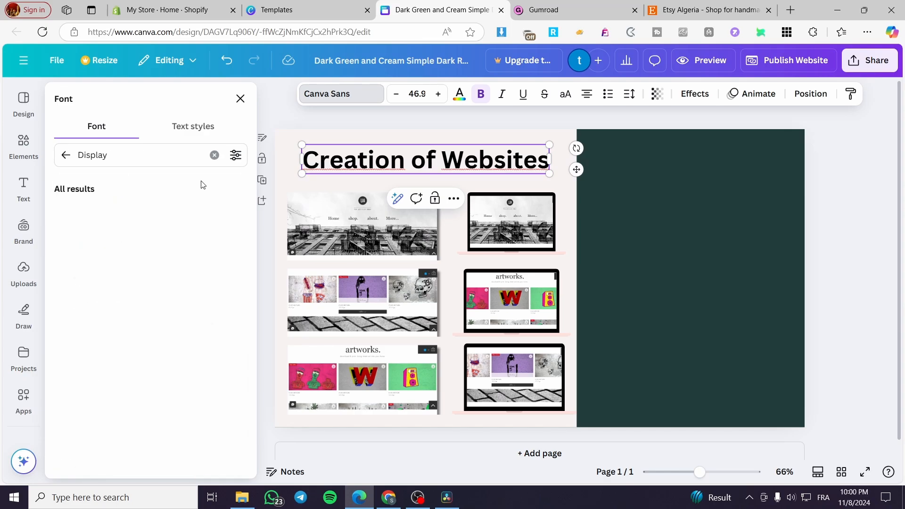
{"action": "left_click", "coordinate": [140, 241]}
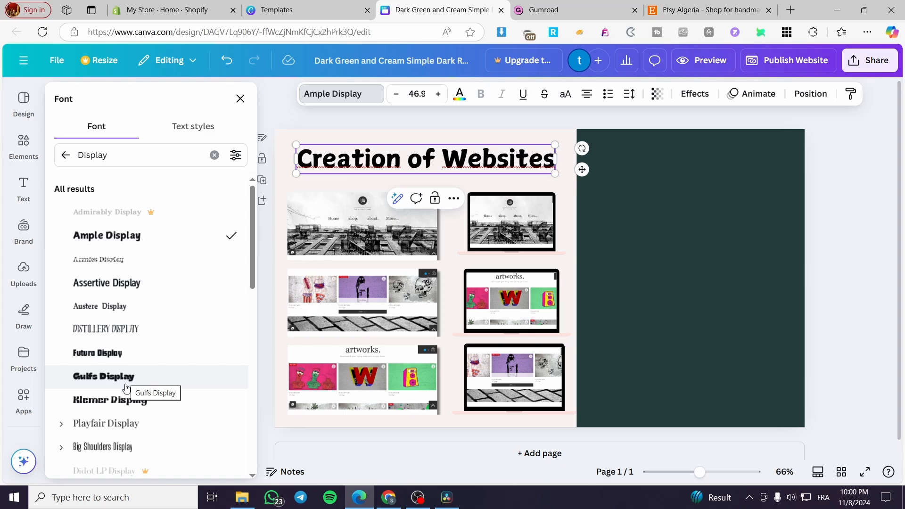
{"action": "scroll", "coordinate": [132, 405], "scroll_direction": "down", "scroll_amount": 5}
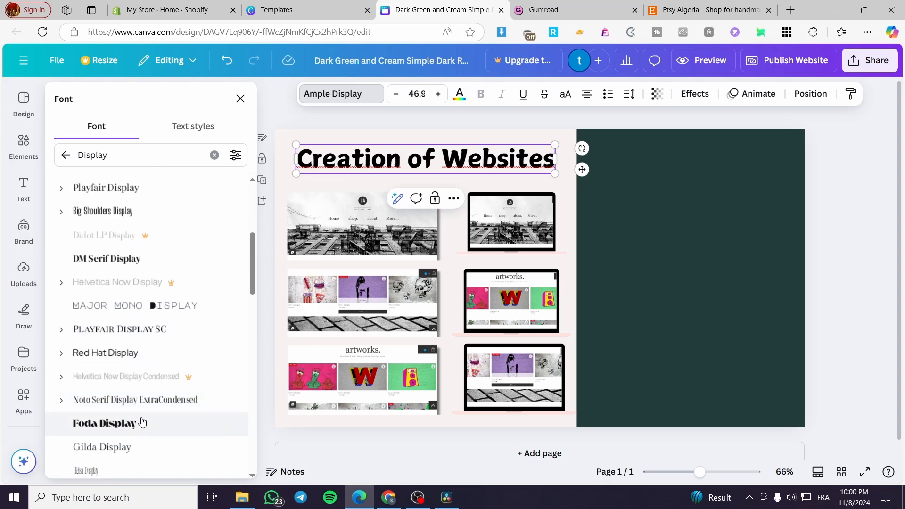
{"action": "scroll", "coordinate": [156, 359], "scroll_direction": "down", "scroll_amount": 5}
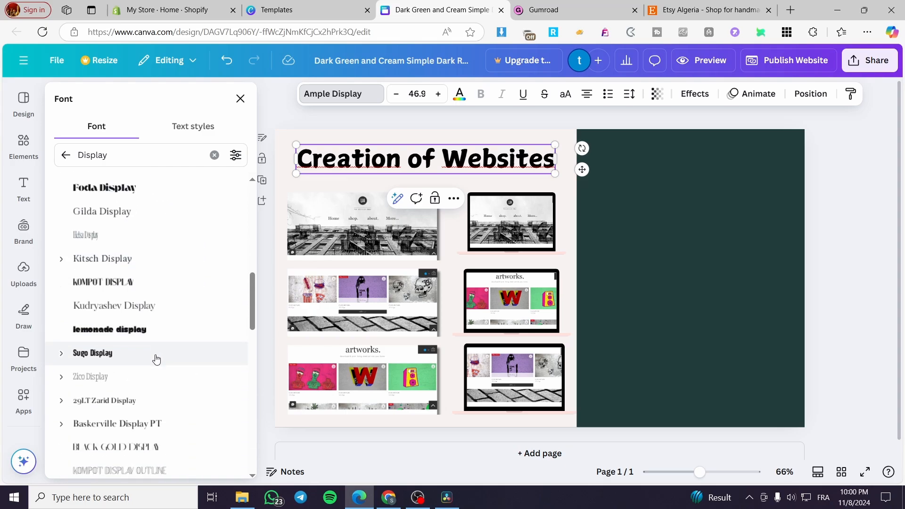
{"action": "left_click", "coordinate": [161, 332]}
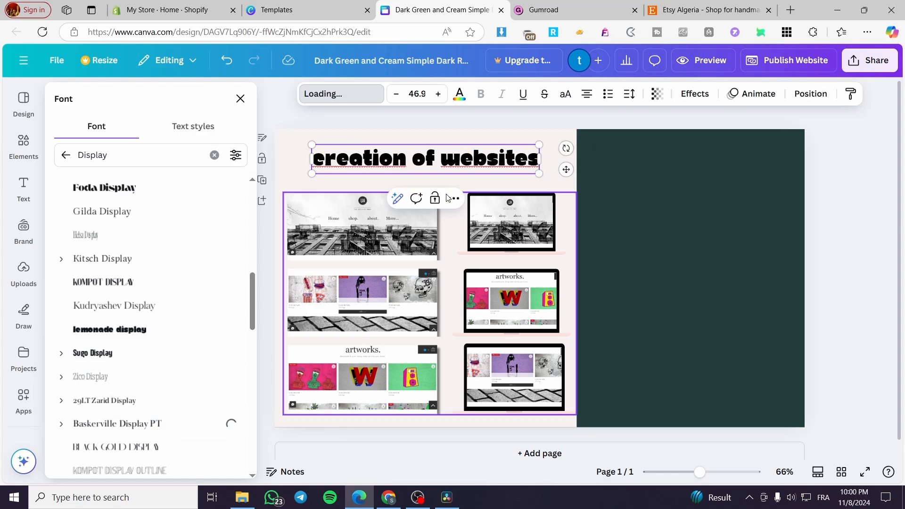
{"action": "scroll", "coordinate": [182, 382], "scroll_direction": "down", "scroll_amount": 5}
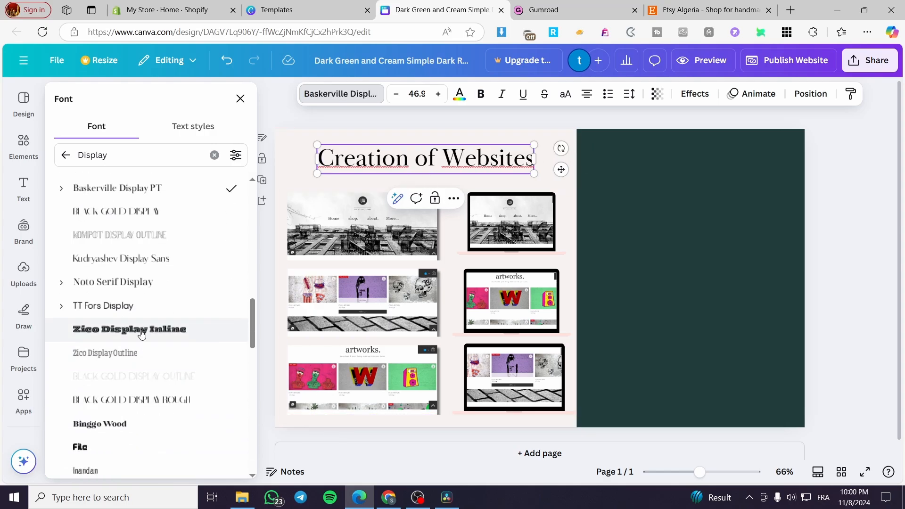
{"action": "left_click", "coordinate": [141, 329]}
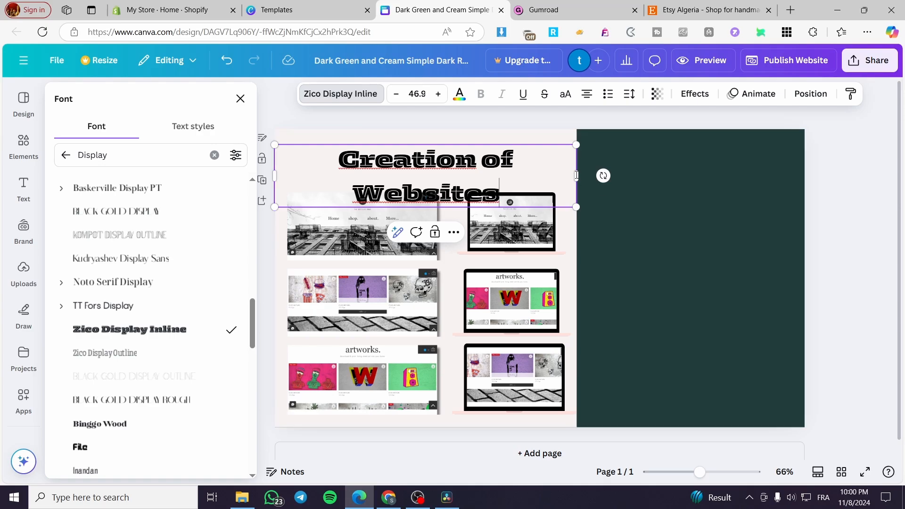
{"action": "left_click", "coordinate": [90, 446]}
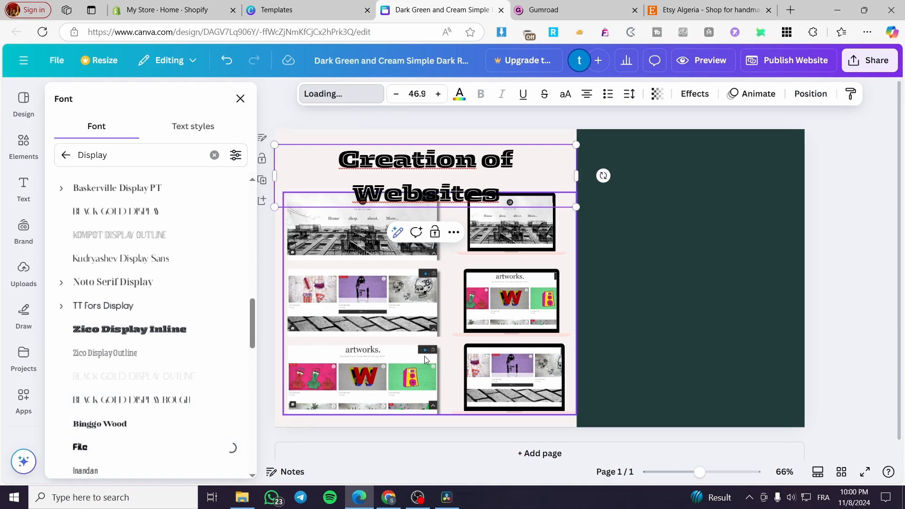
{"action": "left_click", "coordinate": [863, 217]}
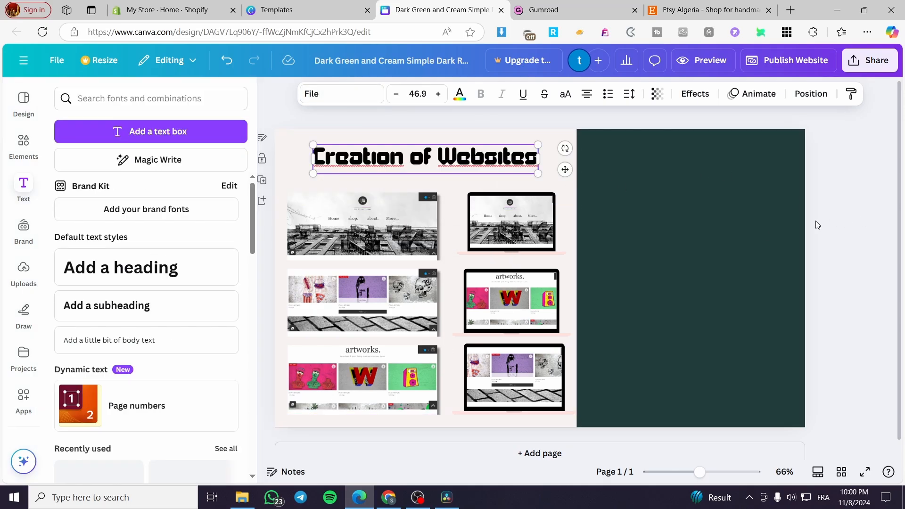
{"action": "left_click", "coordinate": [841, 211]}
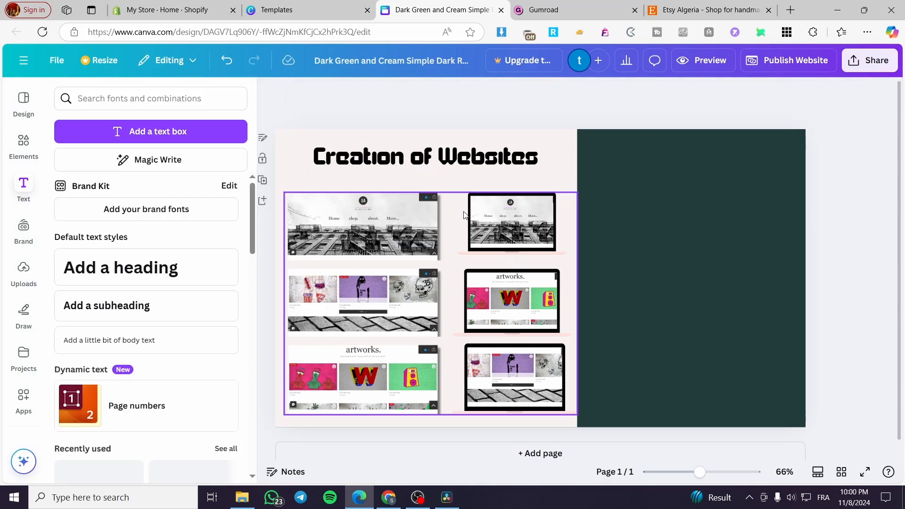
Step: Add a subheading and place it in the dark green half, level with the upper edge of the grouped screenshots
{"action": "left_click", "coordinate": [161, 307]}
{"action": "left_click_drag", "start_coordinate": [551, 316], "coordinate": [676, 240]}
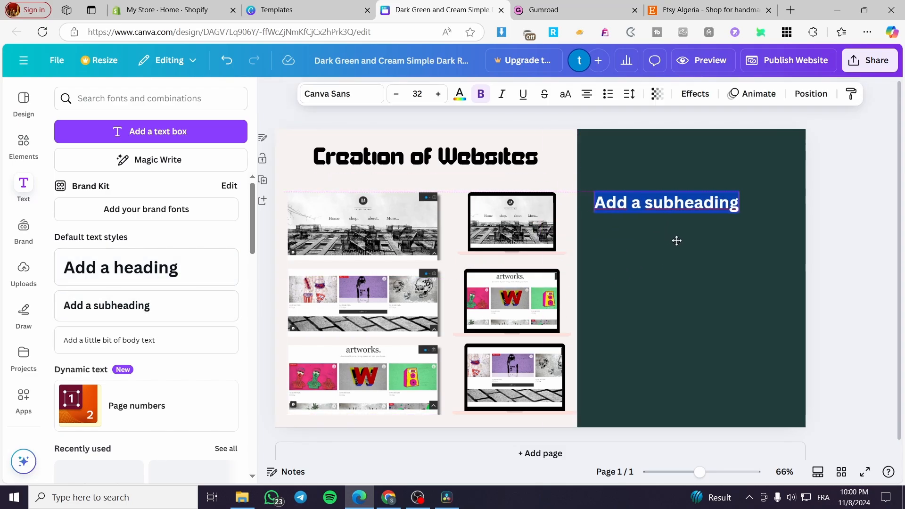
{"action": "left_click", "coordinate": [700, 237]}
{"action": "left_click", "coordinate": [700, 207]}
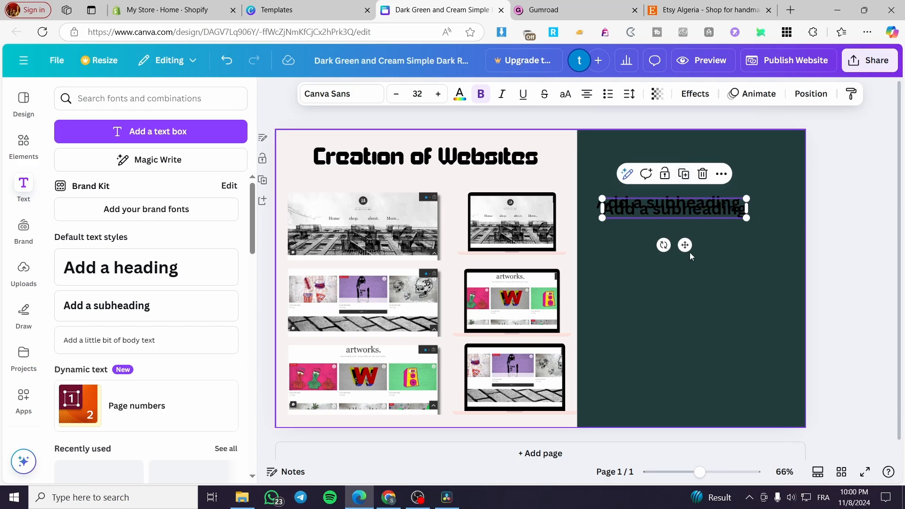
{"action": "left_click_drag", "start_coordinate": [697, 191], "coordinate": [691, 204]}
{"action": "left_click", "coordinate": [691, 205]}
{"action": "key", "text": "ctrl+a"}
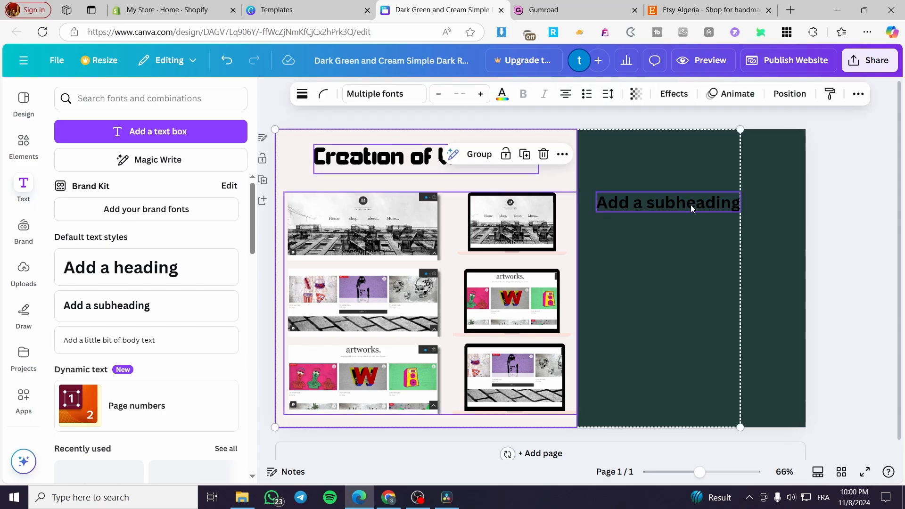
Step: Change the subheading's text color to white in the dark green half
{"action": "left_click", "coordinate": [714, 205]}
{"action": "left_click", "coordinate": [714, 206]}
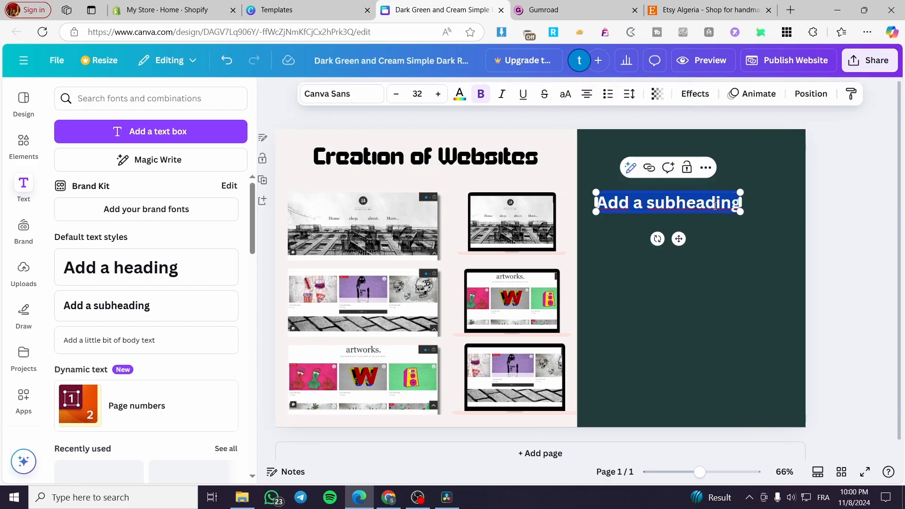
{"action": "left_click", "coordinate": [458, 94]}
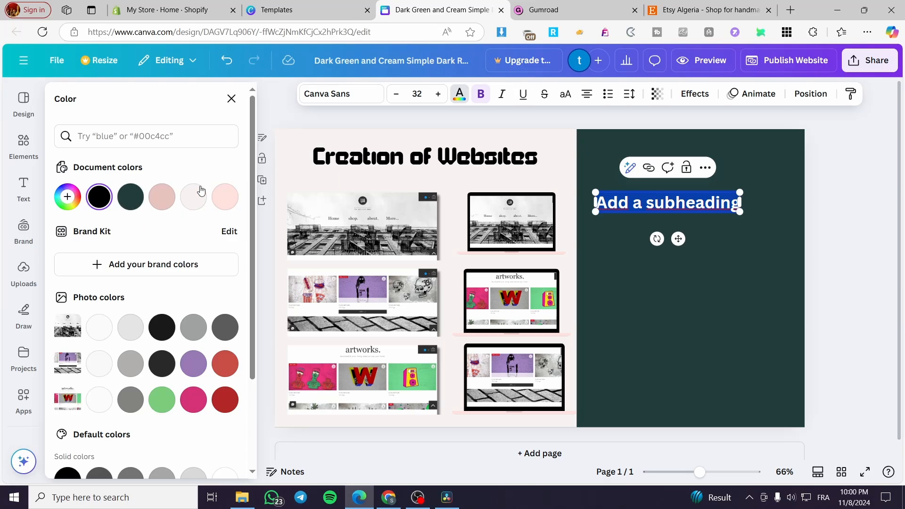
{"action": "left_click", "coordinate": [226, 475]}
{"action": "left_click", "coordinate": [703, 236]}
Step: Make three copies of the white subheading and stack them in an evenly spaced, aligned column below it
{"action": "left_click", "coordinate": [699, 198]}
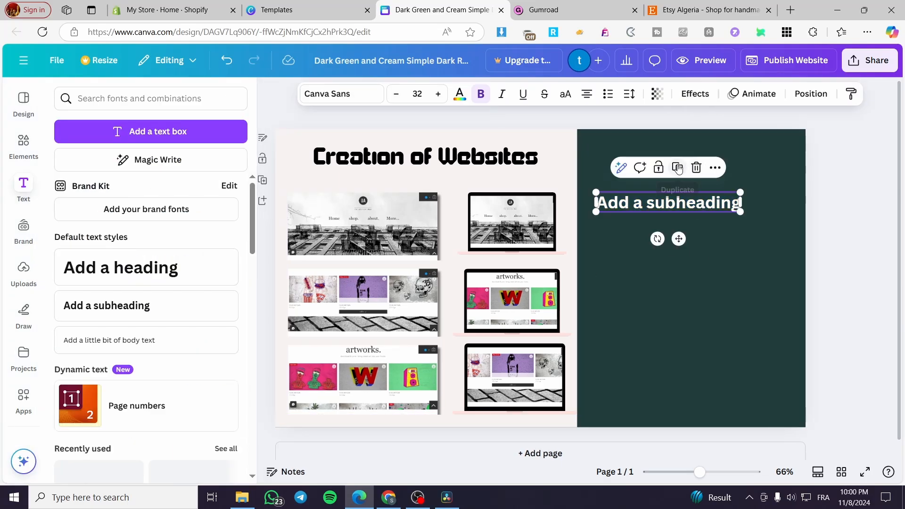
{"action": "left_click", "coordinate": [678, 168]}
{"action": "left_click", "coordinate": [685, 174]}
{"action": "left_click", "coordinate": [690, 181]}
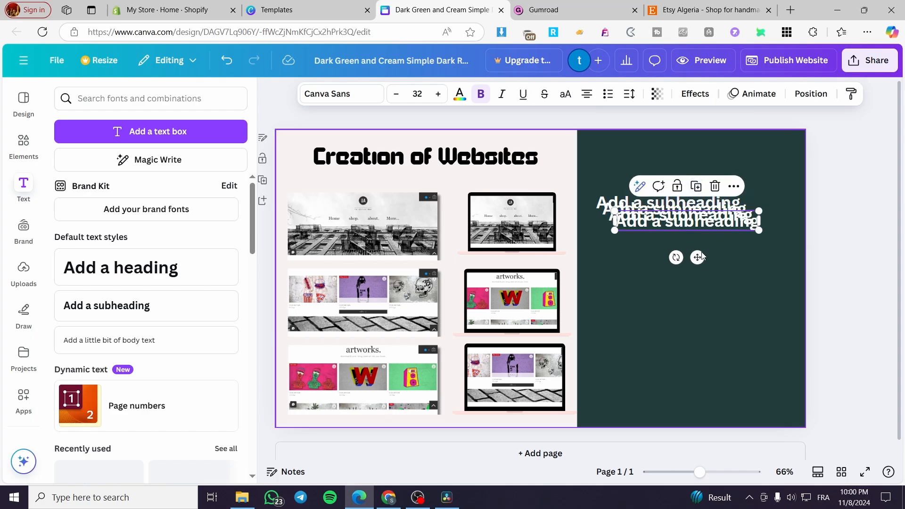
{"action": "left_click_drag", "start_coordinate": [701, 257], "coordinate": [677, 271]}
{"action": "left_click_drag", "start_coordinate": [729, 213], "coordinate": [717, 265]}
{"action": "left_click_drag", "start_coordinate": [730, 210], "coordinate": [724, 306]}
Step: Replace the first subheading's text in the dark green half with "Free Mockup"
{"action": "left_click", "coordinate": [600, 210]}
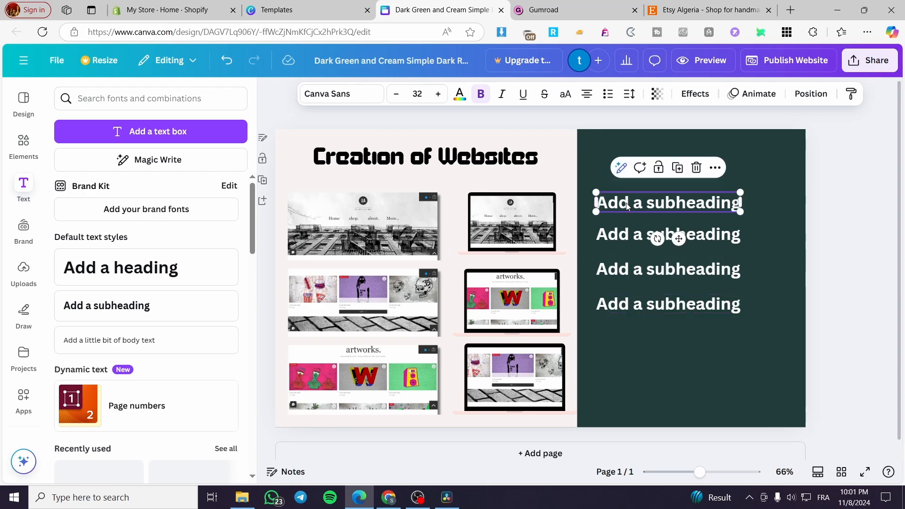
{"action": "double_click", "coordinate": [627, 203]}
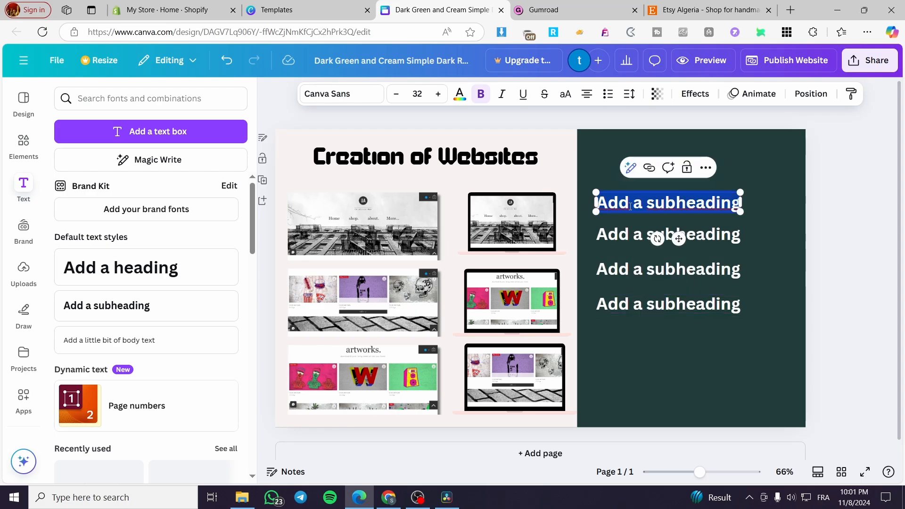
{"action": "key", "text": "BackSpace"}
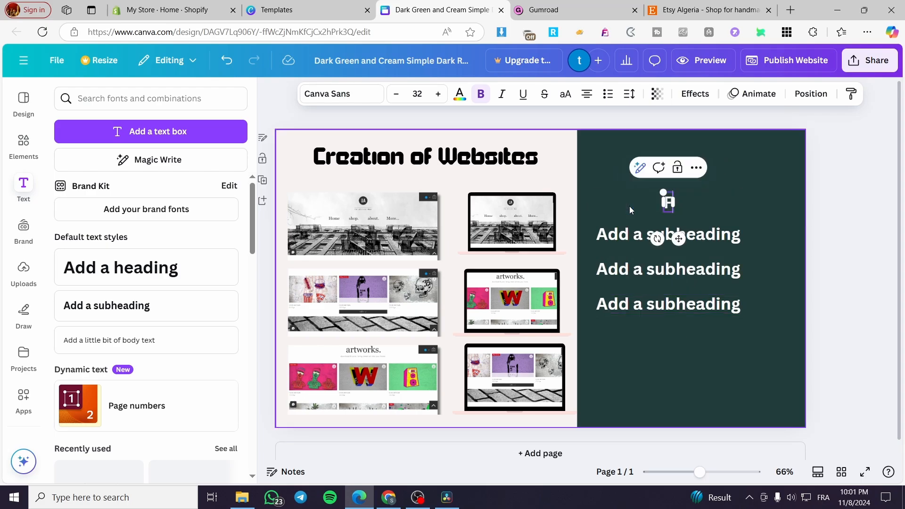
{"action": "type", "text": "Free Mockup"}
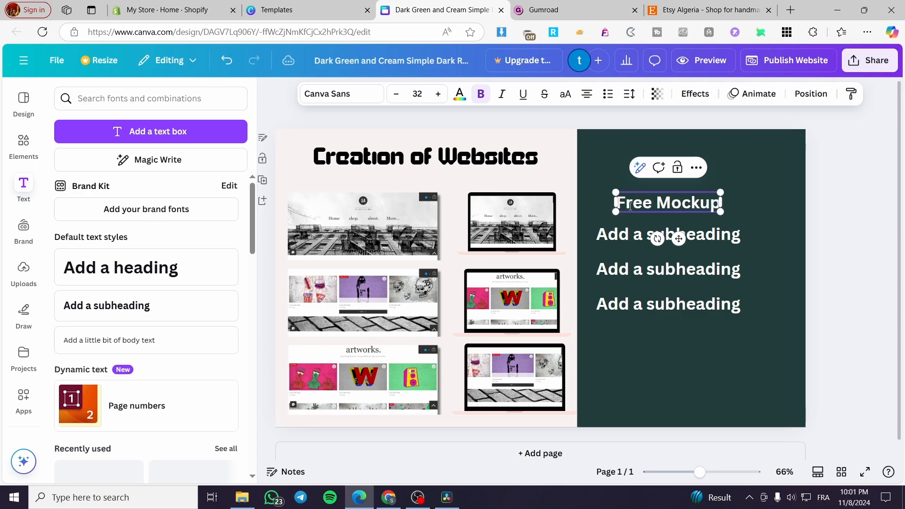
Step: Replace the second subheading's text in the dark green half with "Stylish Creation"
{"action": "left_click", "coordinate": [667, 234]}
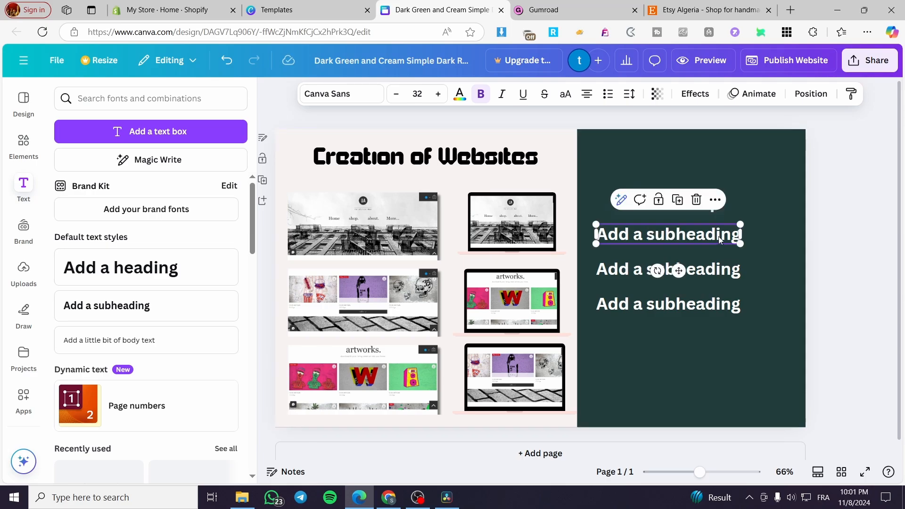
{"action": "double_click", "coordinate": [718, 234]}
{"action": "type", "text": "S"}
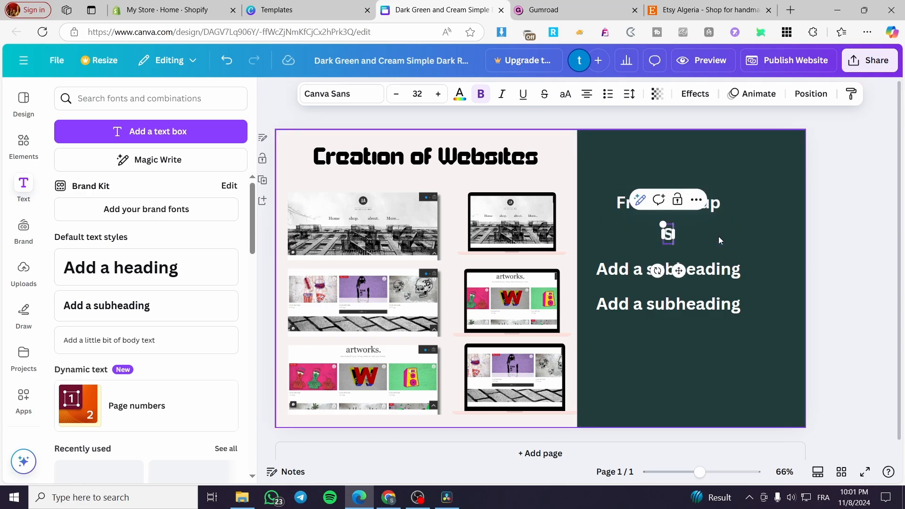
{"action": "type", "text": "tyli"}
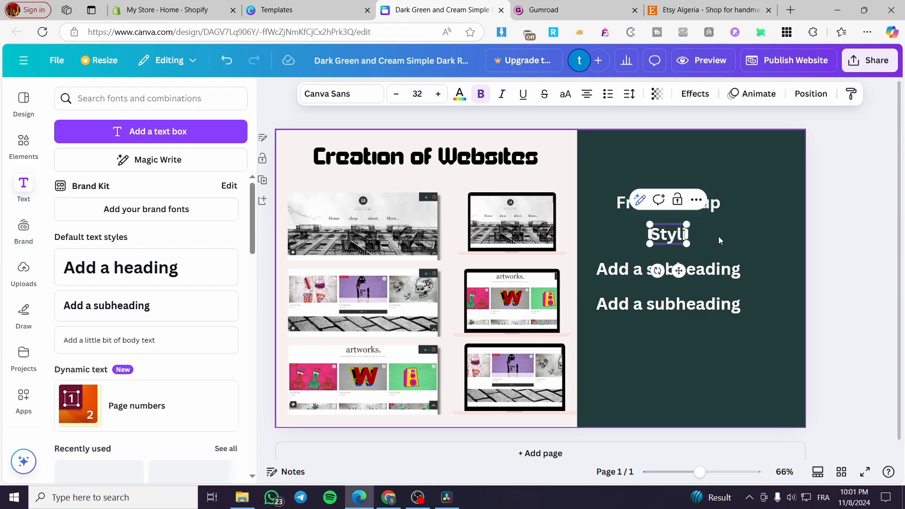
{"action": "type", "text": "sh Creat"}
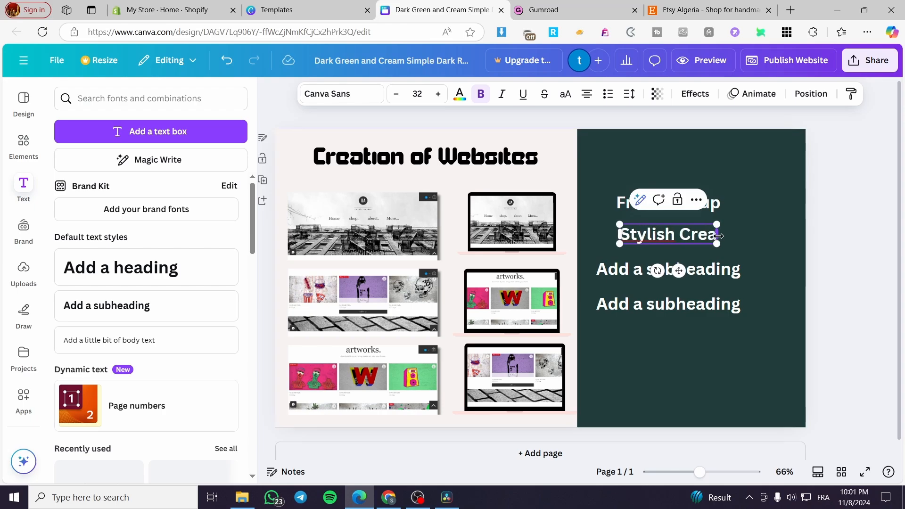
{"action": "type", "text": "or"}
{"action": "key", "text": "BackSpace"}
{"action": "key", "text": "BackSpace"}
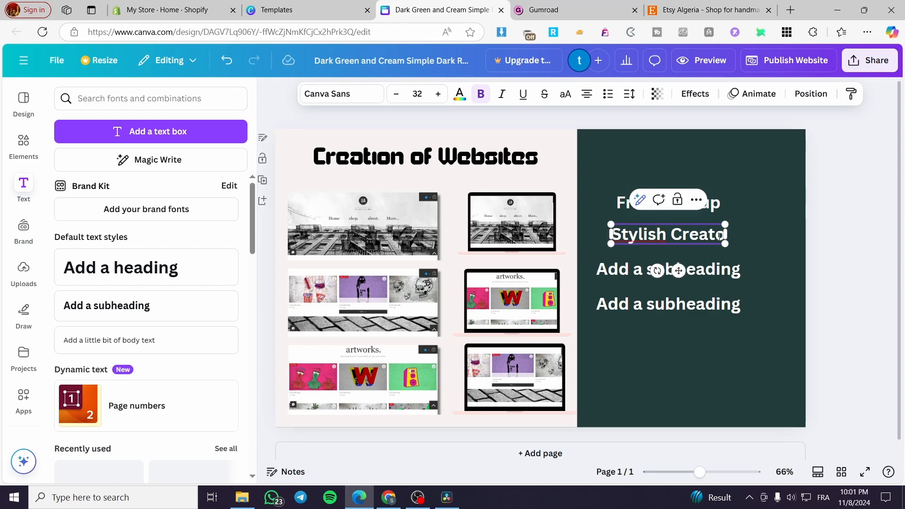
{"action": "type", "text": "ion"}
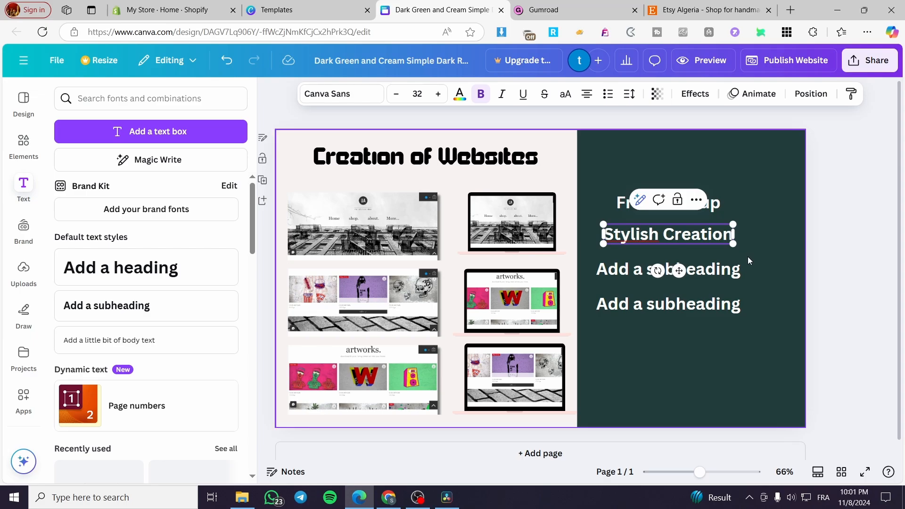
Step: Replace the third subheading's text in the dark green half with "Fully Fonctional"
{"action": "double_click", "coordinate": [729, 270]}
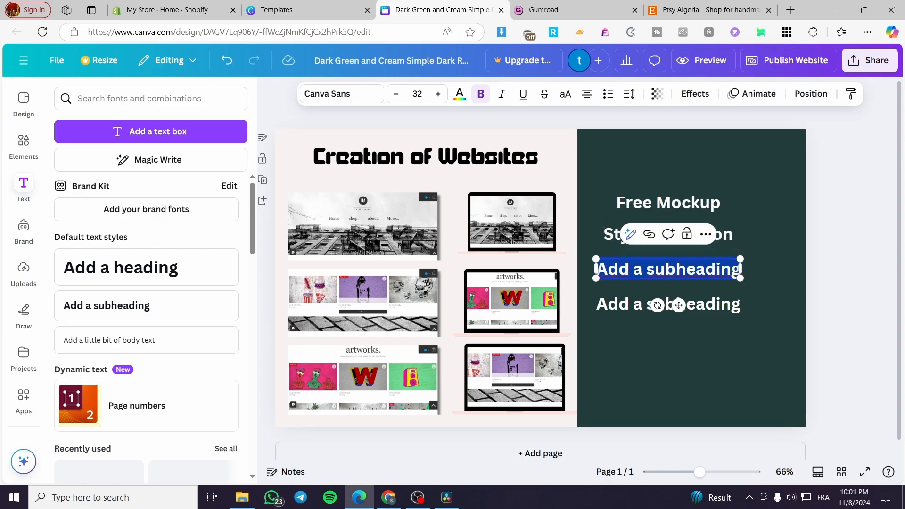
{"action": "type", "text": "Fully"}
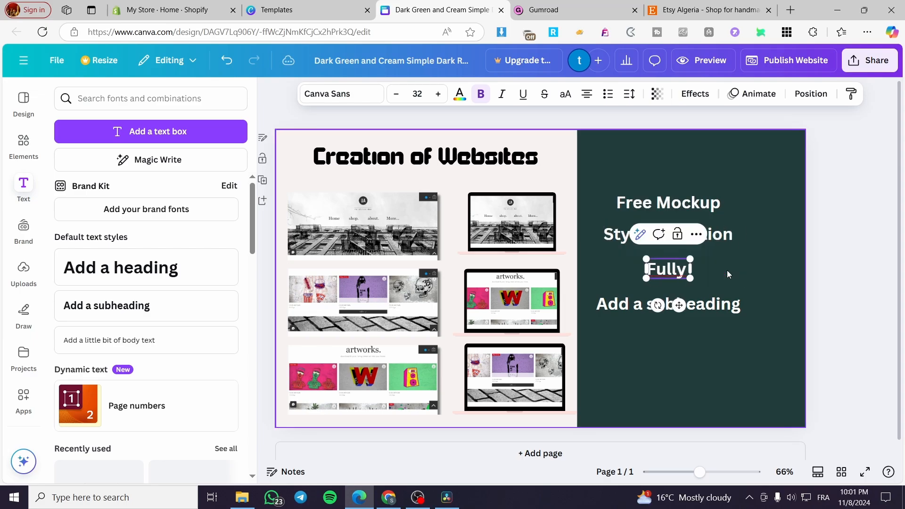
{"action": "type", "text": "! Fonct"}
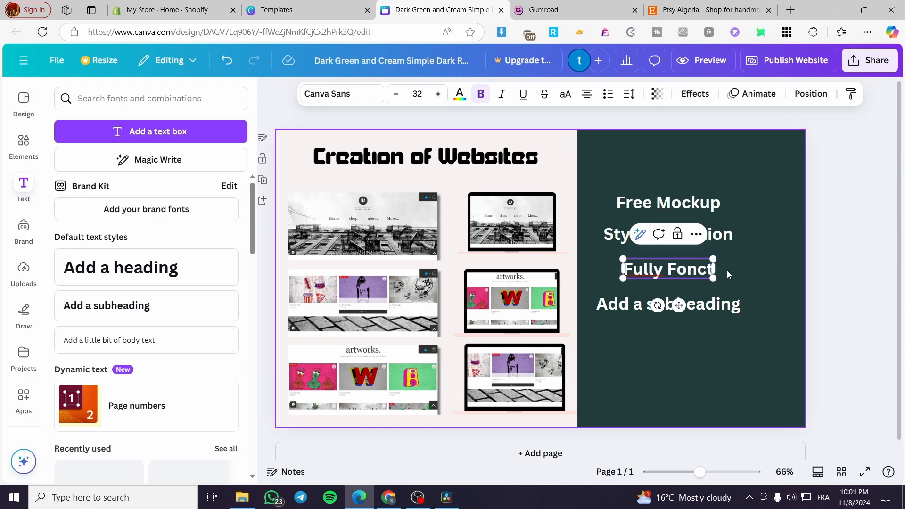
{"action": "type", "text": "ional"}
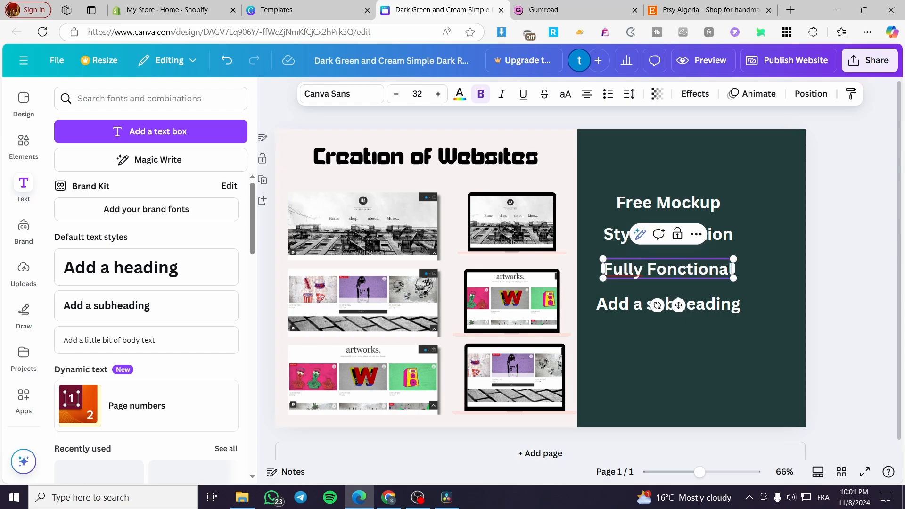
Step: Replace the fourth subheading's text in the dark green half with "High conversion rate"
{"action": "double_click", "coordinate": [708, 303]}
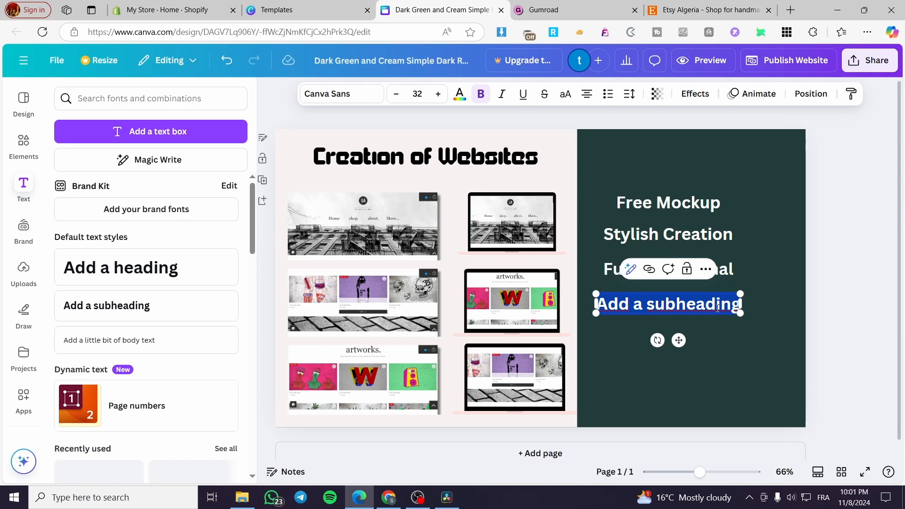
{"action": "type", "text": "Hi"}
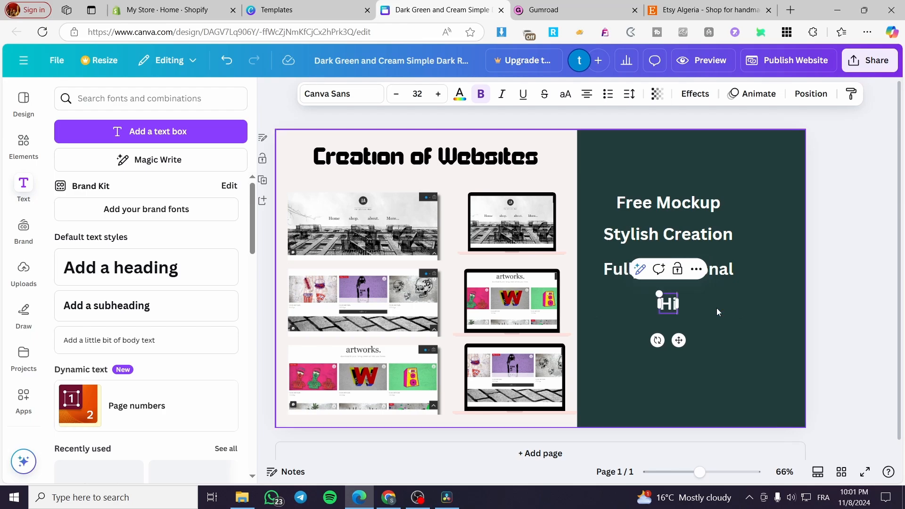
{"action": "type", "text": "gh C"}
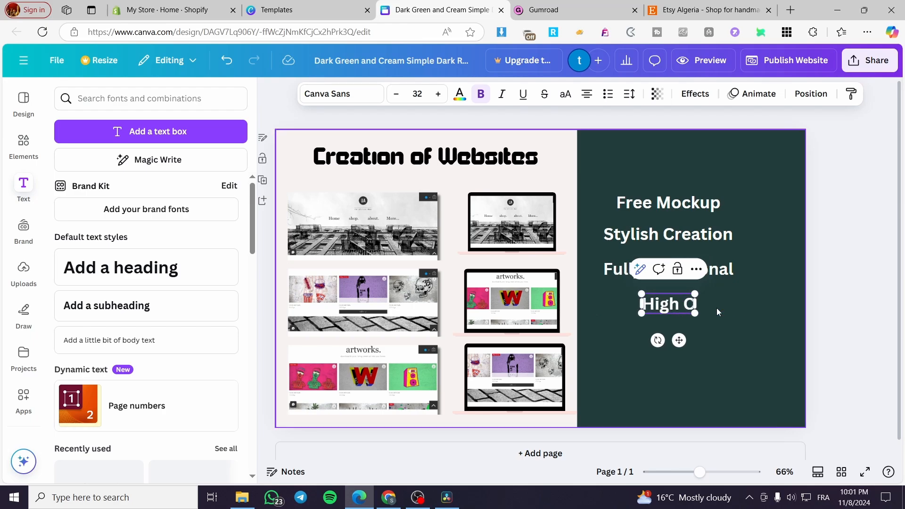
{"action": "type", "text": "onv"}
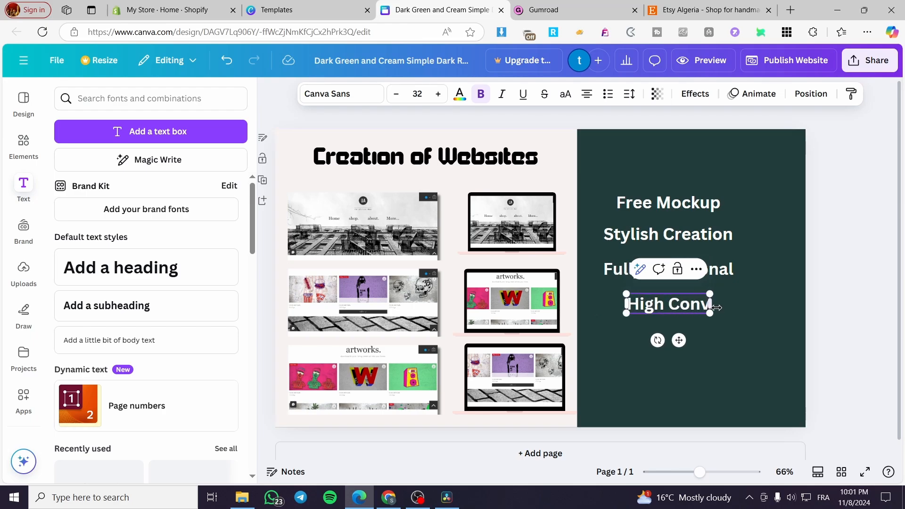
{"action": "type", "text": "ert"}
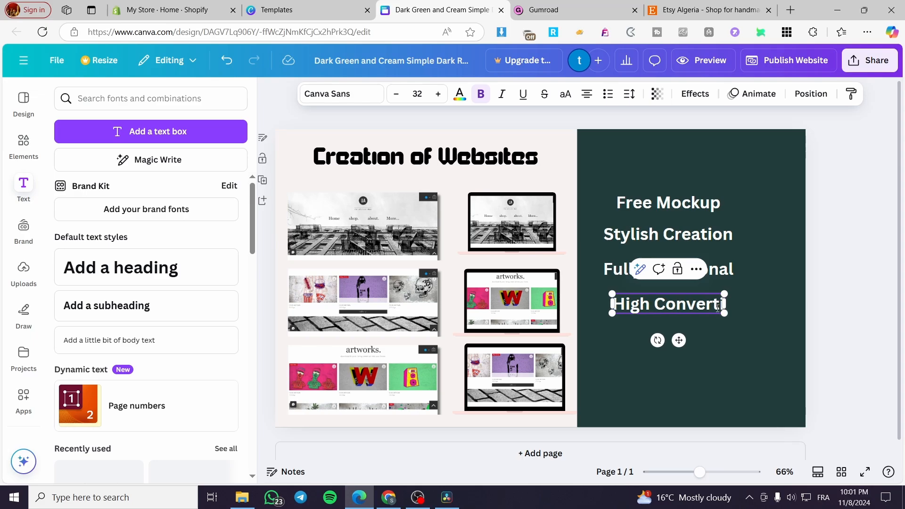
{"action": "key", "text": "BackSpace"}
{"action": "key", "text": "BackSpace"}
{"action": "key", "text": "BackSpace"}
{"action": "key", "text": "BackSpace"}
{"action": "key", "text": "BackSpace"}
{"action": "key", "text": "BackSpace"}
{"action": "key", "text": "BackSpace"}
{"action": "key", "text": "BackSpace"}
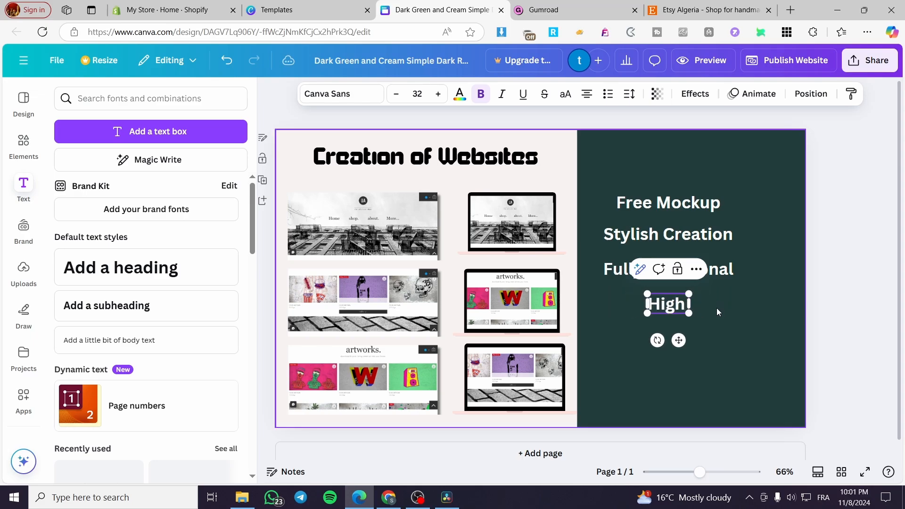
{"action": "type", "text": "conve"}
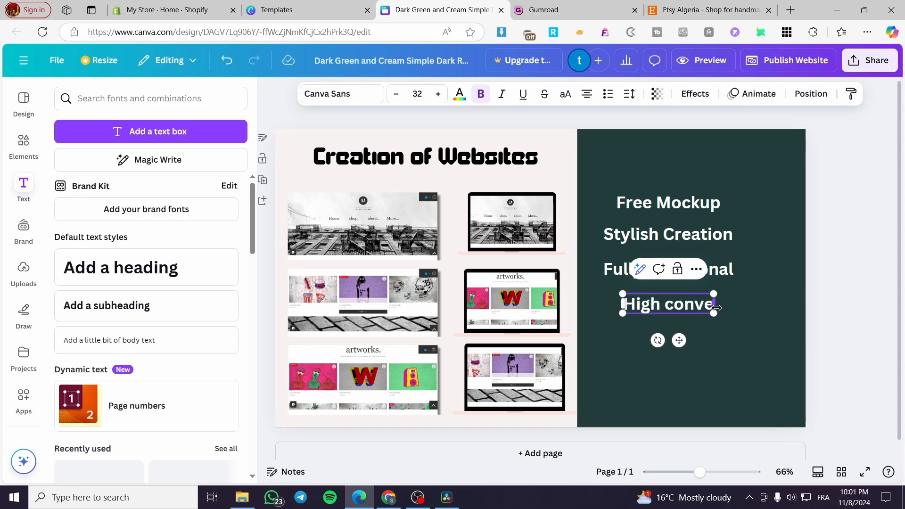
{"action": "type", "text": "rsion rate"}
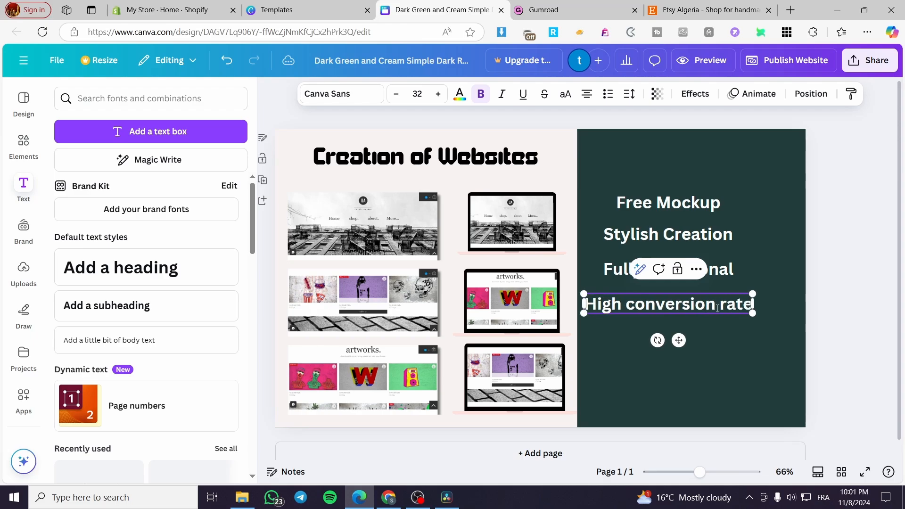
Step: Rearrange the four feature lines into a left-aligned column ordered High conversion rate, Fully Fonctional, Stylish Creation, Free Mockup
{"action": "left_click_drag", "start_coordinate": [683, 336], "coordinate": [702, 324]}
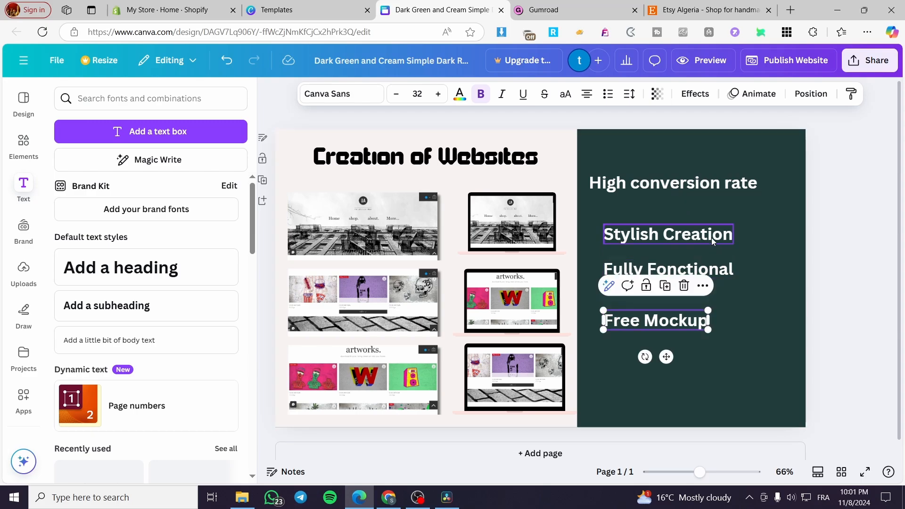
{"action": "left_click_drag", "start_coordinate": [712, 237], "coordinate": [711, 229]}
{"action": "mouse_move", "coordinate": [710, 272]}
{"action": "left_mouse_down"}
{"action": "mouse_move", "coordinate": [698, 219]}
{"action": "mouse_move", "coordinate": [720, 275]}
{"action": "left_mouse_up"}
{"action": "left_click", "coordinate": [706, 217]}
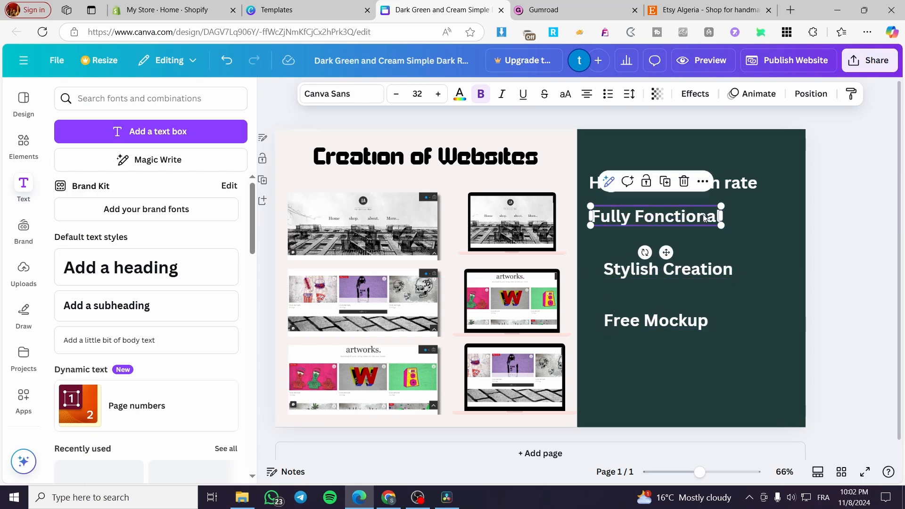
{"action": "left_click_drag", "start_coordinate": [705, 269], "coordinate": [692, 249]}
{"action": "left_click_drag", "start_coordinate": [679, 321], "coordinate": [666, 286]}
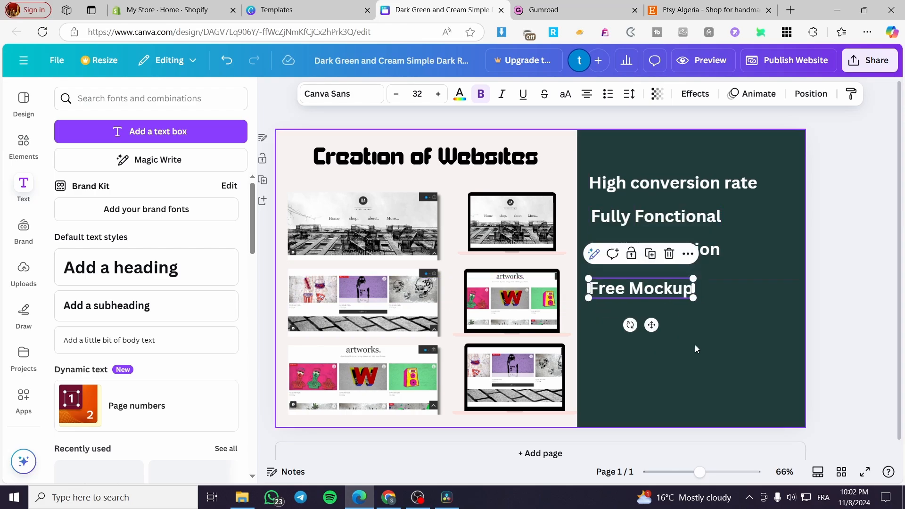
{"action": "left_click", "coordinate": [697, 349]}
Step: Add a heading to the page with the text "Only 129.99"
{"action": "left_click", "coordinate": [121, 268]}
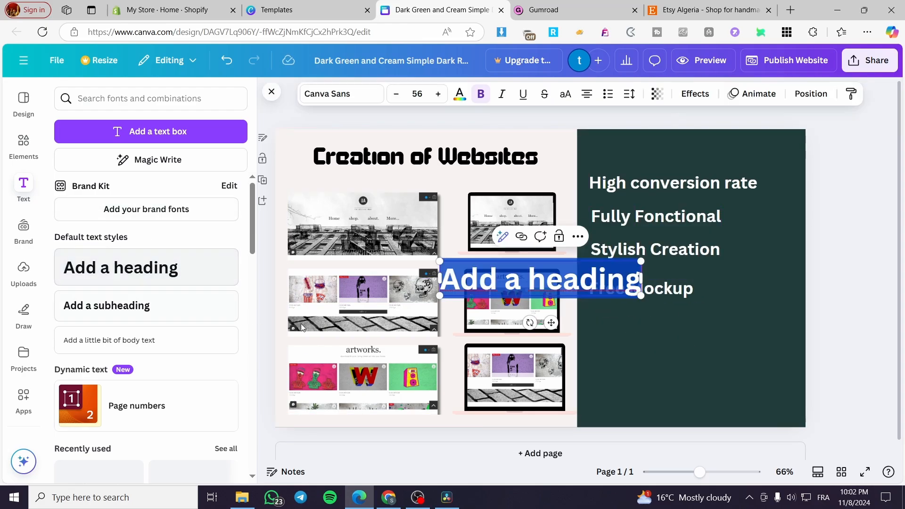
{"action": "type", "text": "Only"}
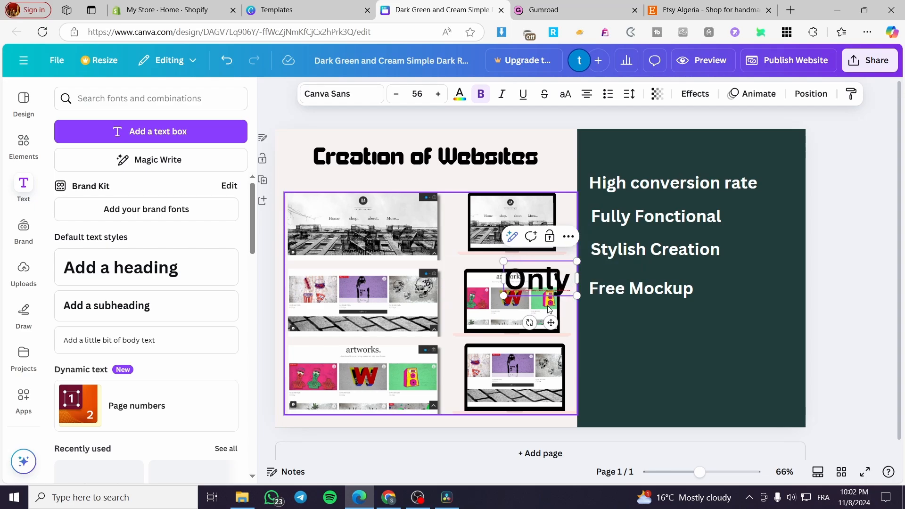
{"action": "type", "text": " 129.99!"}
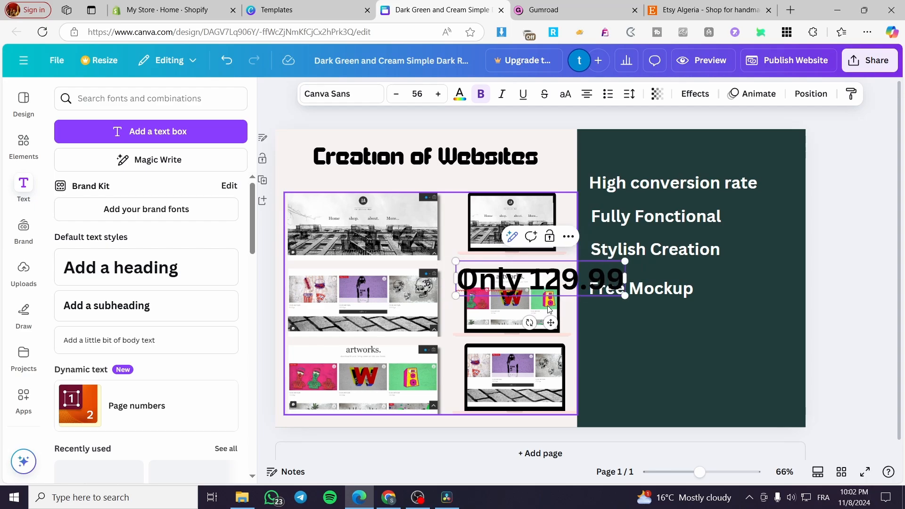
Step: Color the "Only 129.99" heading light turquoise and place it below the feature list in the dark green half
{"action": "key", "text": "ctrl+a"}
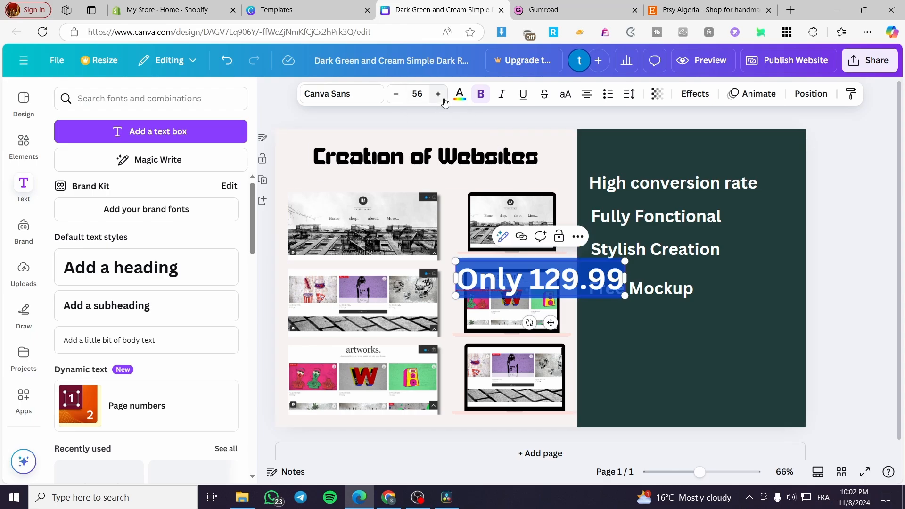
{"action": "left_click", "coordinate": [459, 94]}
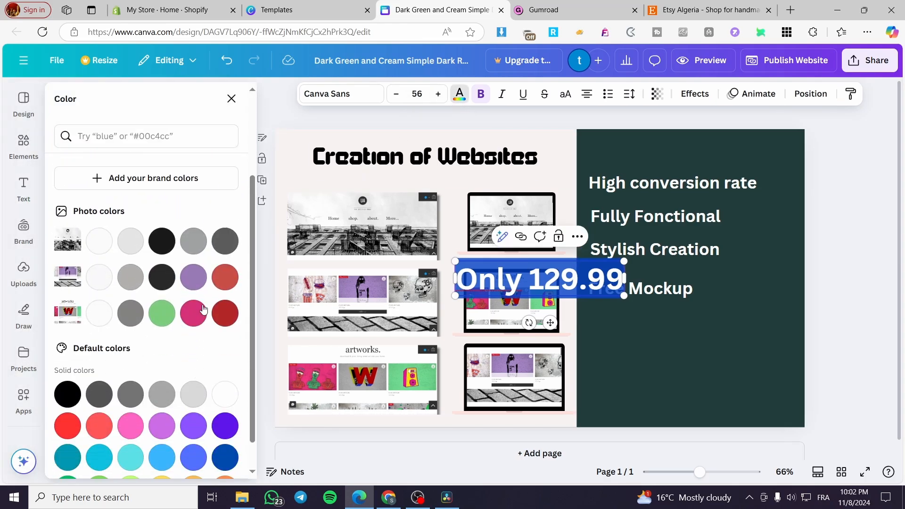
{"action": "left_click", "coordinate": [136, 454]}
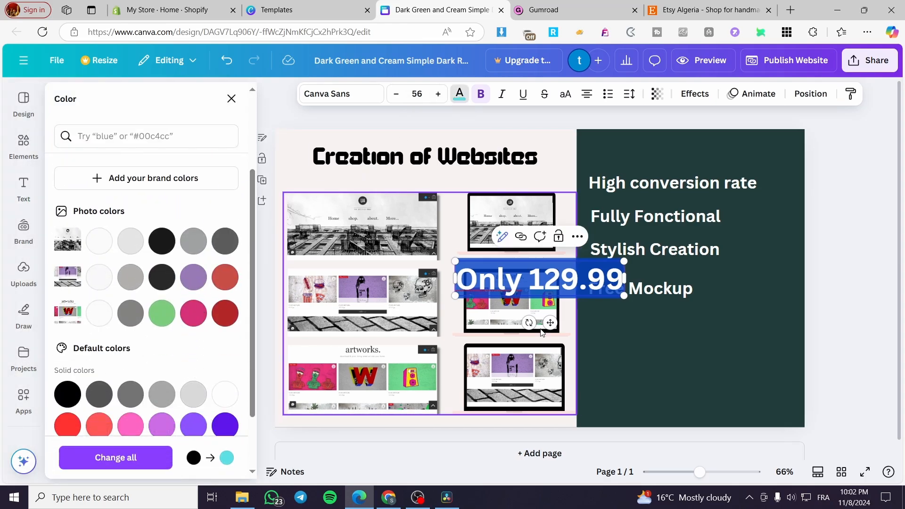
{"action": "left_click_drag", "start_coordinate": [550, 323], "coordinate": [693, 383]}
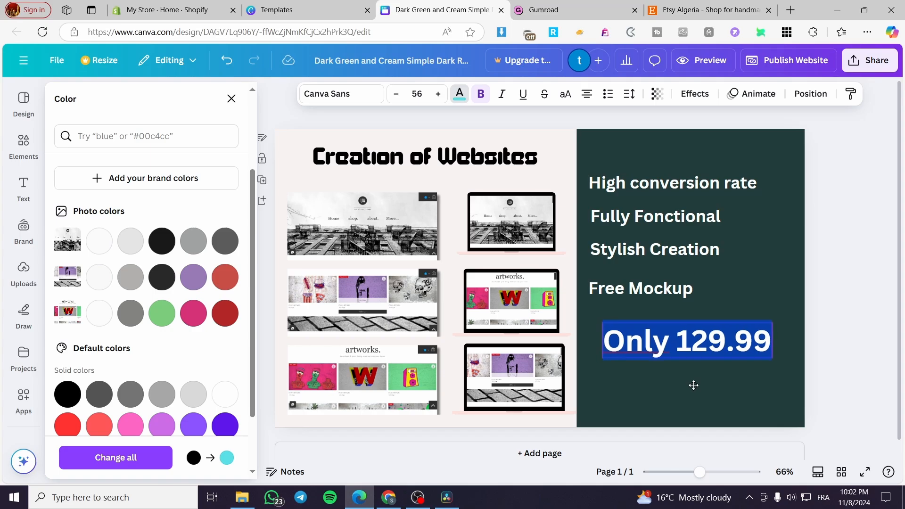
{"action": "left_click", "coordinate": [879, 345]}
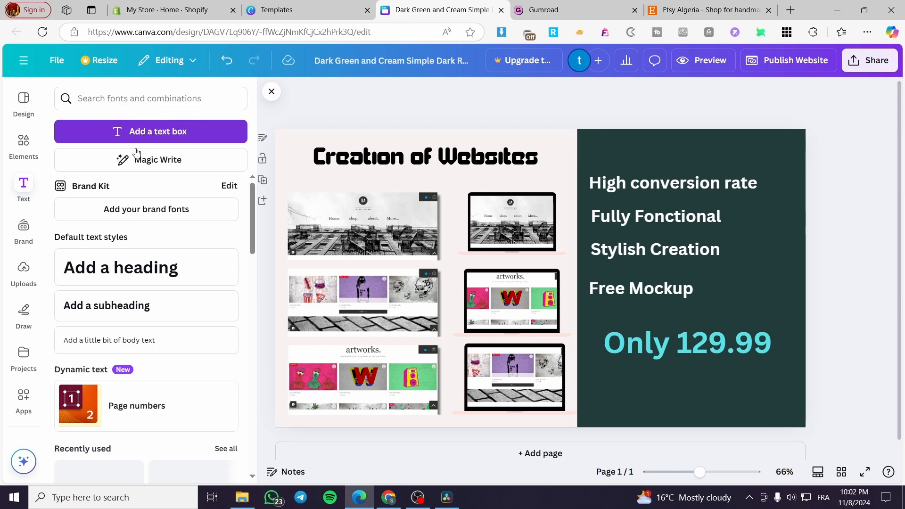
Step: Search the elements library for "Button" in place of the previous laptop search
{"action": "left_click", "coordinate": [23, 144]}
{"action": "left_click", "coordinate": [151, 98]}
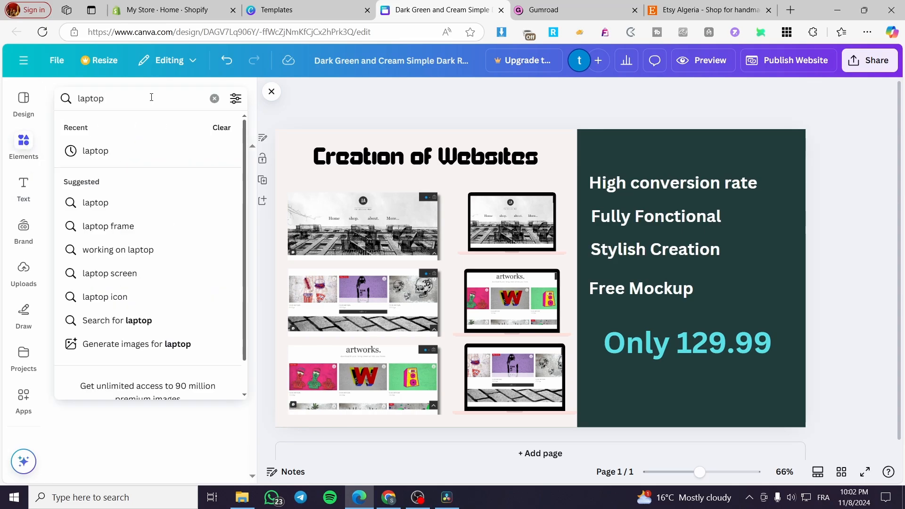
{"action": "key", "text": "BackSpace"}
{"action": "key", "text": "BackSpace"}
{"action": "key", "text": "BackSpace"}
{"action": "key", "text": "BackSpace"}
{"action": "key", "text": "BackSpace"}
{"action": "type", "text": "button"}
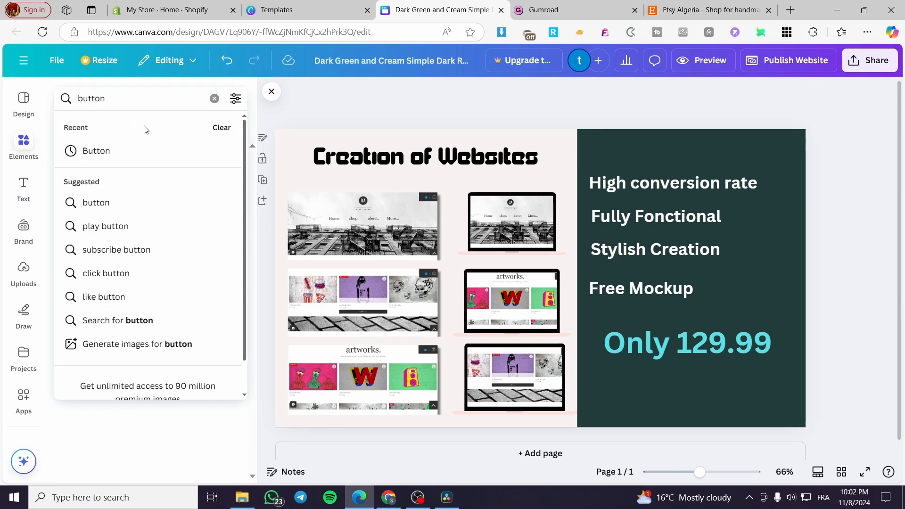
{"action": "left_click", "coordinate": [137, 151]}
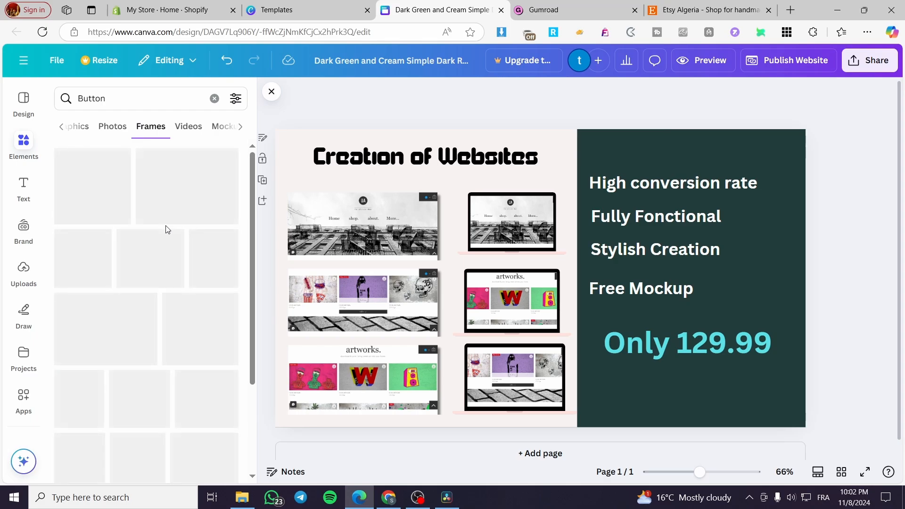
Step: Limit the button results to graphics and add the green gradient rounded button to the page
{"action": "left_click", "coordinate": [80, 129]}
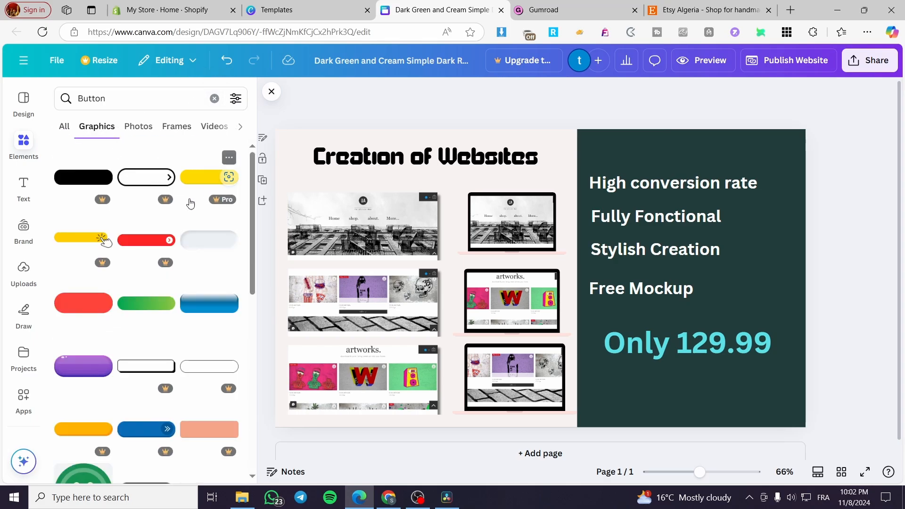
{"action": "scroll", "coordinate": [239, 283], "scroll_direction": "down", "scroll_amount": 2}
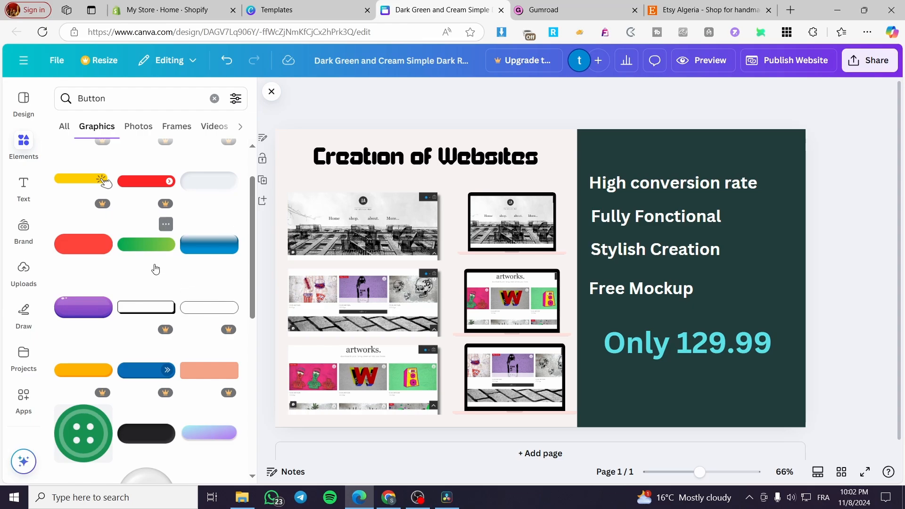
{"action": "left_click", "coordinate": [157, 255]}
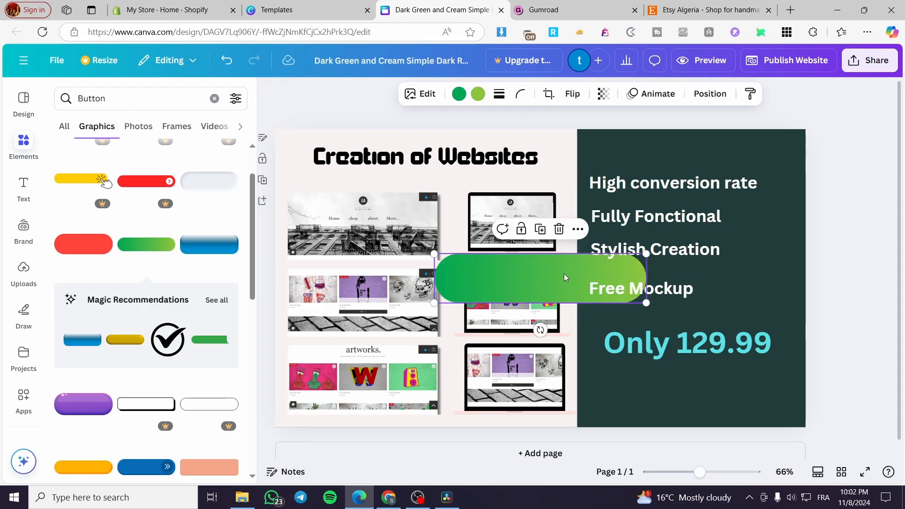
Step: Shrink the green gradient button and place it below the "Only 129.99" price in the dark green half
{"action": "left_click_drag", "start_coordinate": [547, 277], "coordinate": [702, 398]}
{"action": "left_click_drag", "start_coordinate": [802, 420], "coordinate": [737, 406]}
{"action": "left_click_drag", "start_coordinate": [685, 386], "coordinate": [707, 392]}
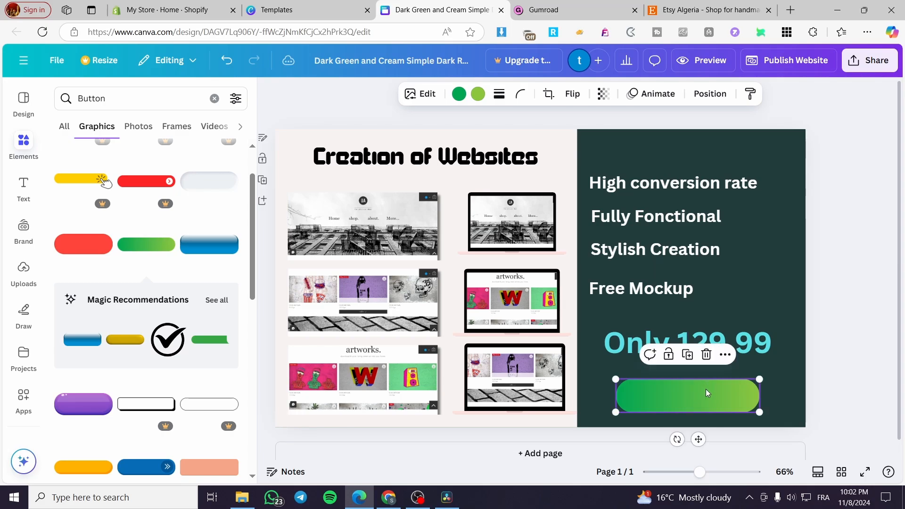
Step: Recolor the button's gradient to light turquoise and sky blue, then shrink it slightly and center it under the price
{"action": "left_click", "coordinate": [458, 94]}
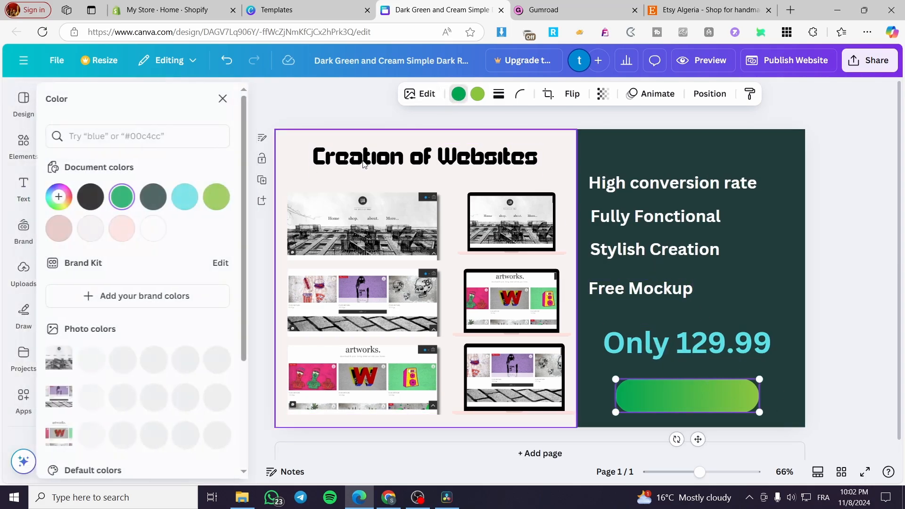
{"action": "left_click", "coordinate": [193, 198]}
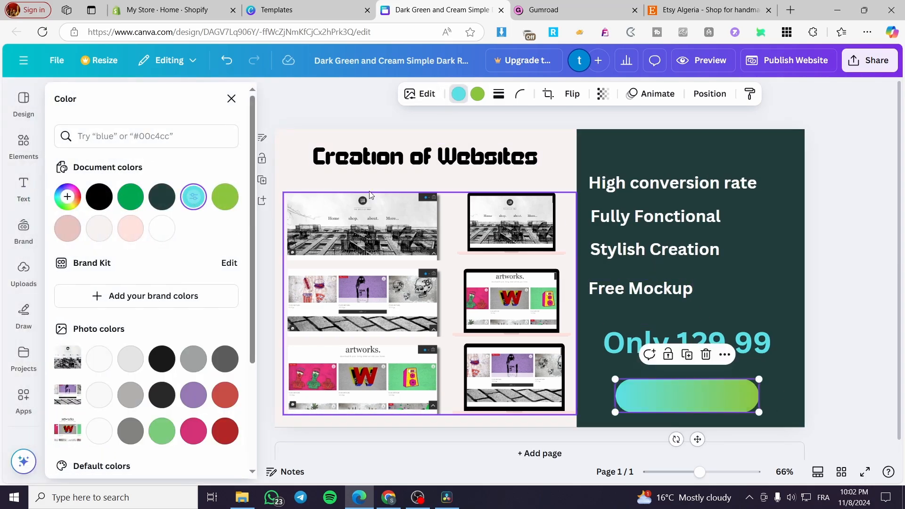
{"action": "left_click", "coordinate": [478, 94]}
{"action": "scroll", "coordinate": [210, 364], "scroll_direction": "down", "scroll_amount": 3}
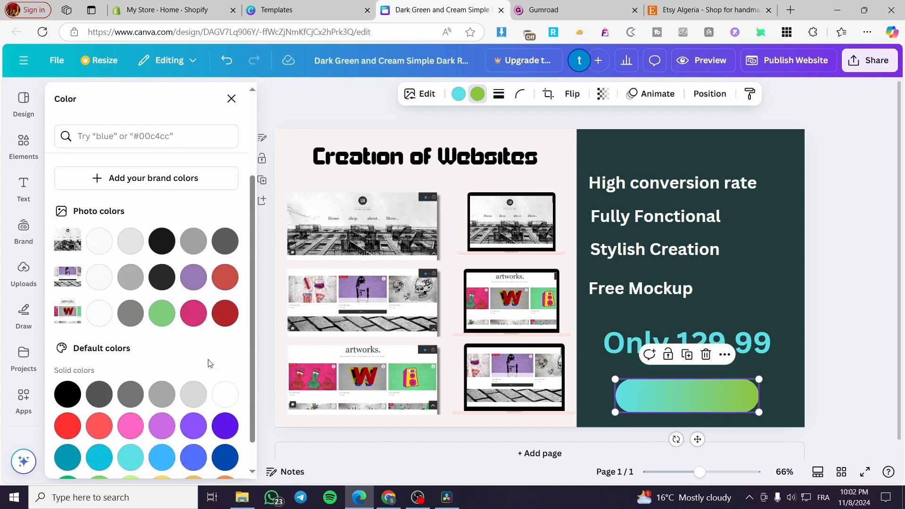
{"action": "left_click", "coordinate": [166, 461]}
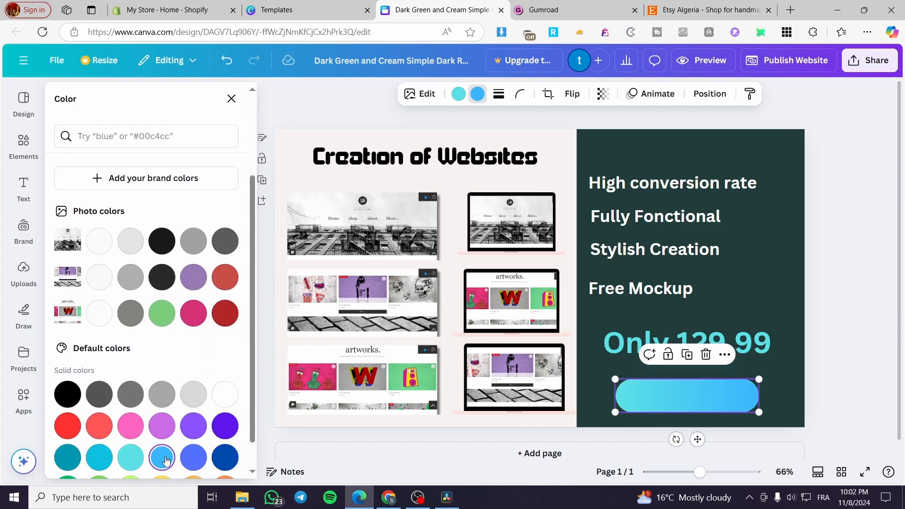
{"action": "left_click_drag", "start_coordinate": [759, 412], "coordinate": [733, 408]}
{"action": "left_click_drag", "start_coordinate": [682, 434], "coordinate": [697, 430]}
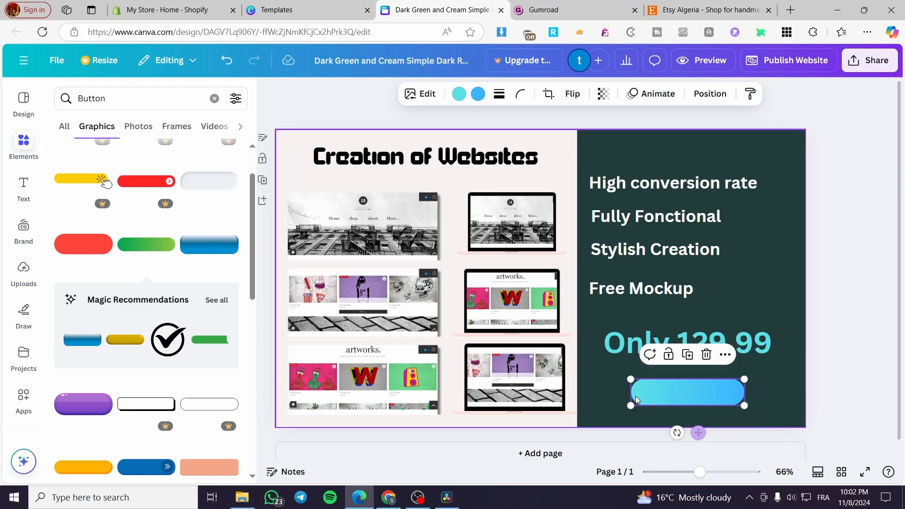
Step: Add a white heading reading "Buy Now" and fit it onto the turquoise-blue gradient button
{"action": "left_click", "coordinate": [24, 188]}
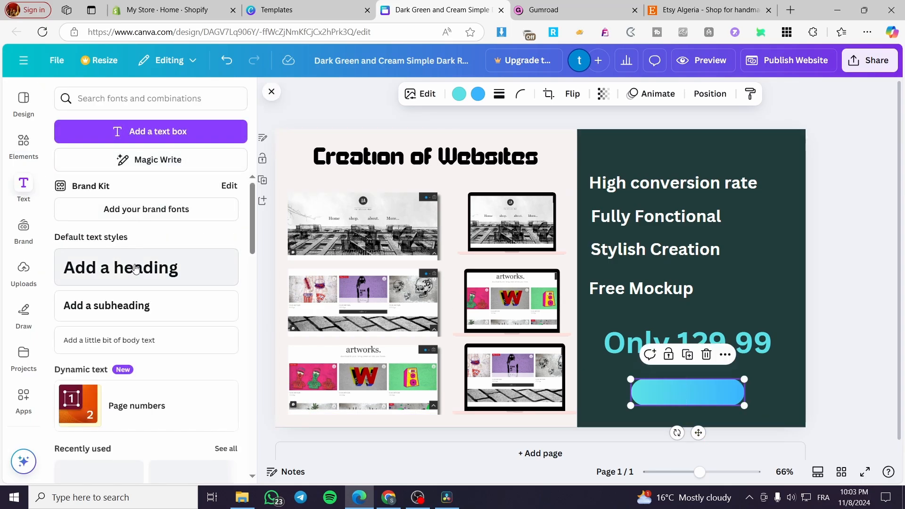
{"action": "left_click", "coordinate": [121, 268]}
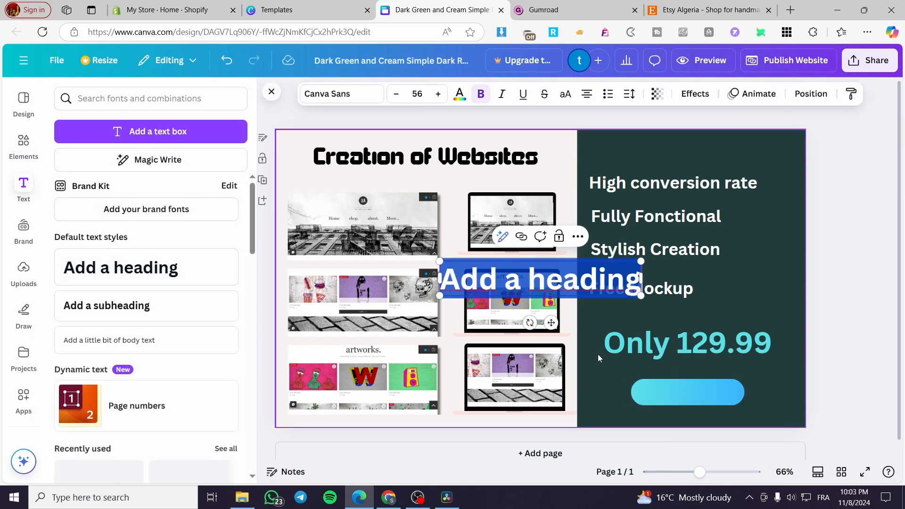
{"action": "left_click", "coordinate": [459, 94]}
{"action": "left_click", "coordinate": [130, 228]}
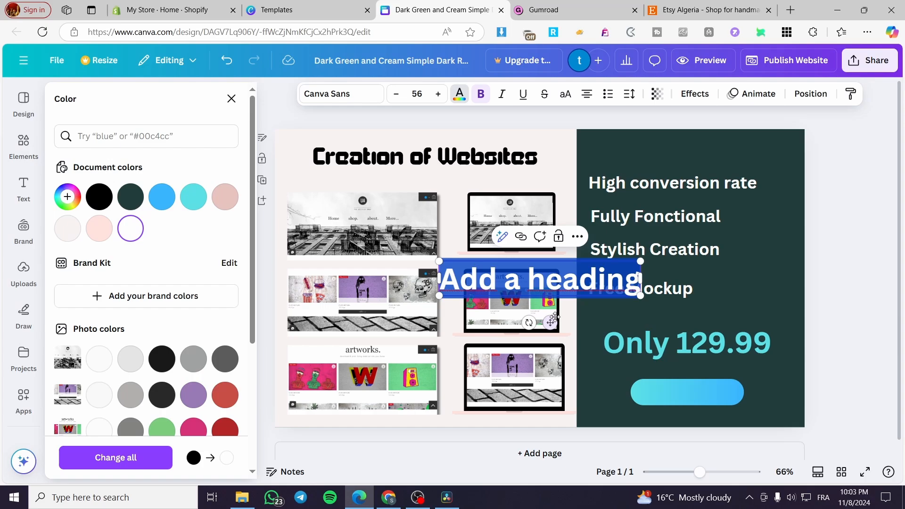
{"action": "left_click", "coordinate": [579, 291]}
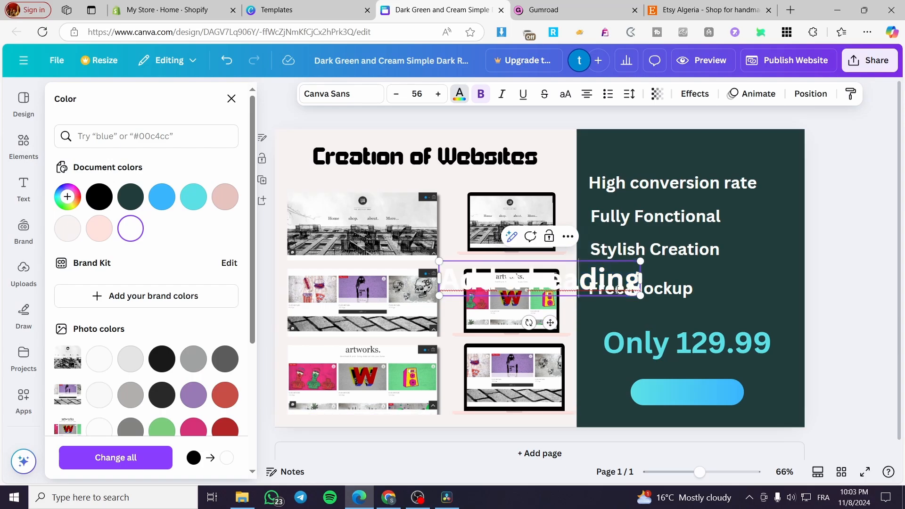
{"action": "key", "text": "ctrl+a"}
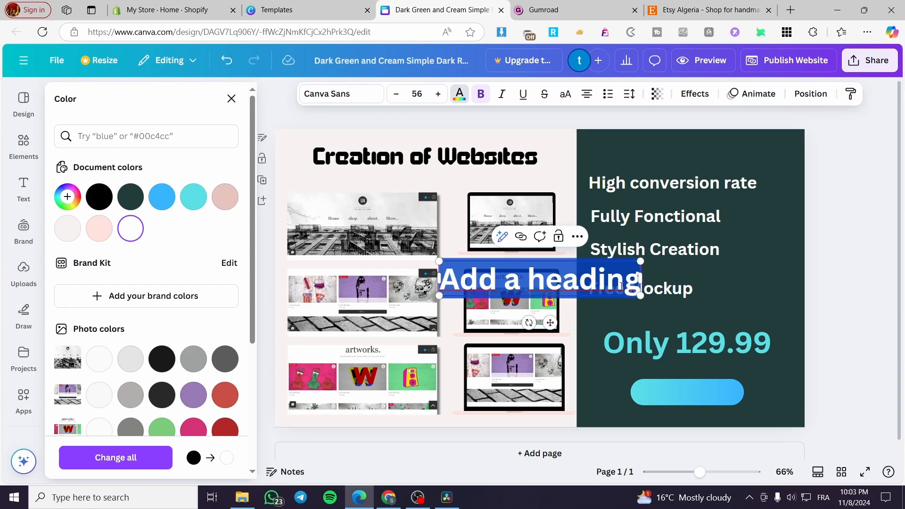
{"action": "type", "text": "Buy Now!"}
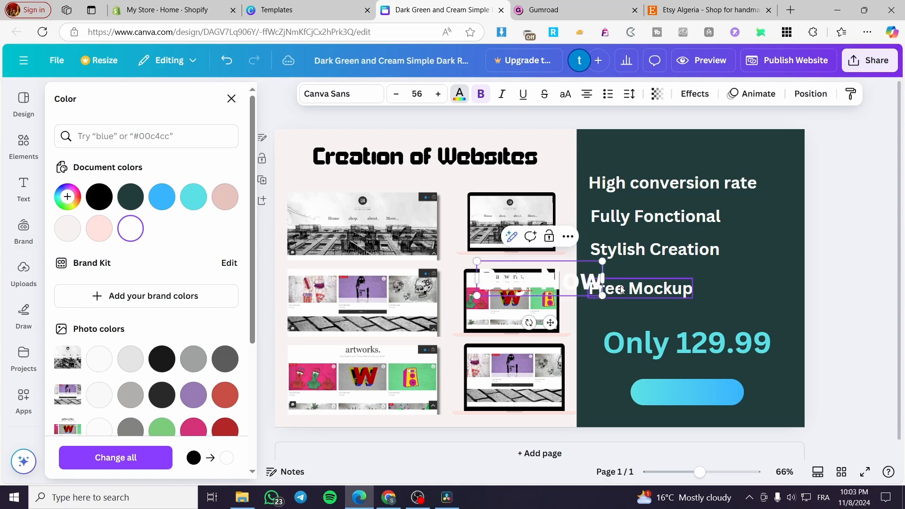
{"action": "left_click_drag", "start_coordinate": [598, 295], "coordinate": [696, 428]}
{"action": "left_click", "coordinate": [846, 394]}
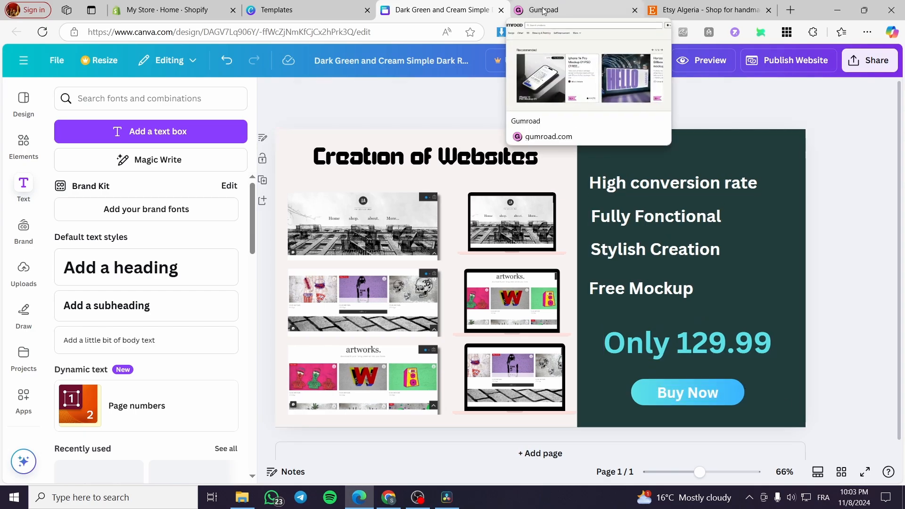
Step: Switch to Gumroad, glance at the Etsy home page, and look through the Gumroad account's product list
{"action": "left_click", "coordinate": [593, 5]}
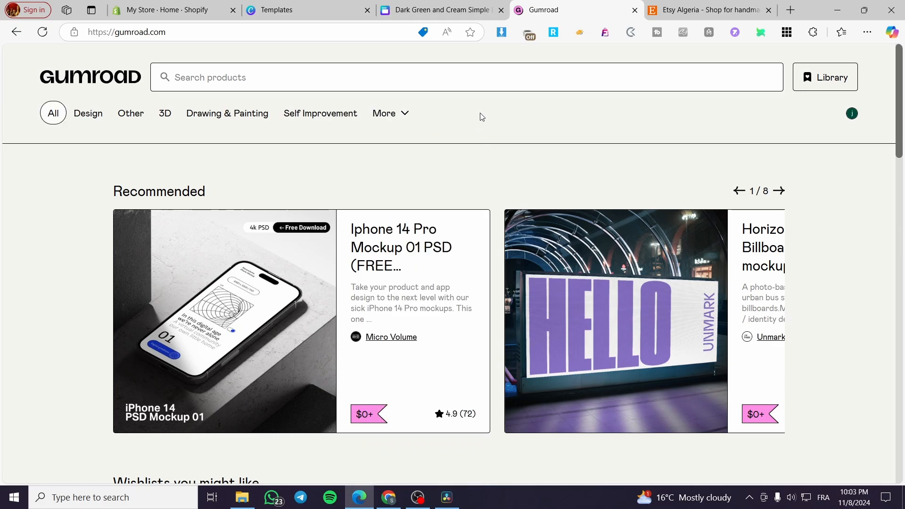
{"action": "left_click", "coordinate": [655, 7]}
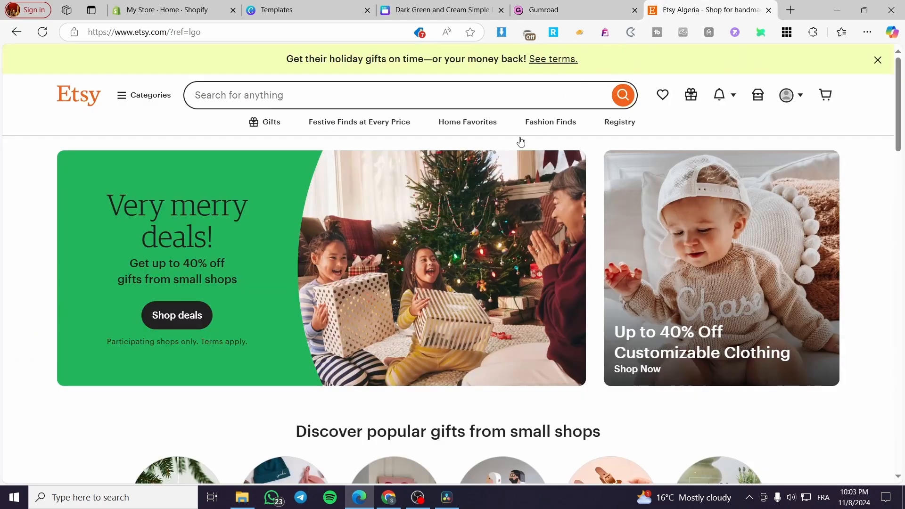
{"action": "left_click", "coordinate": [572, 5]}
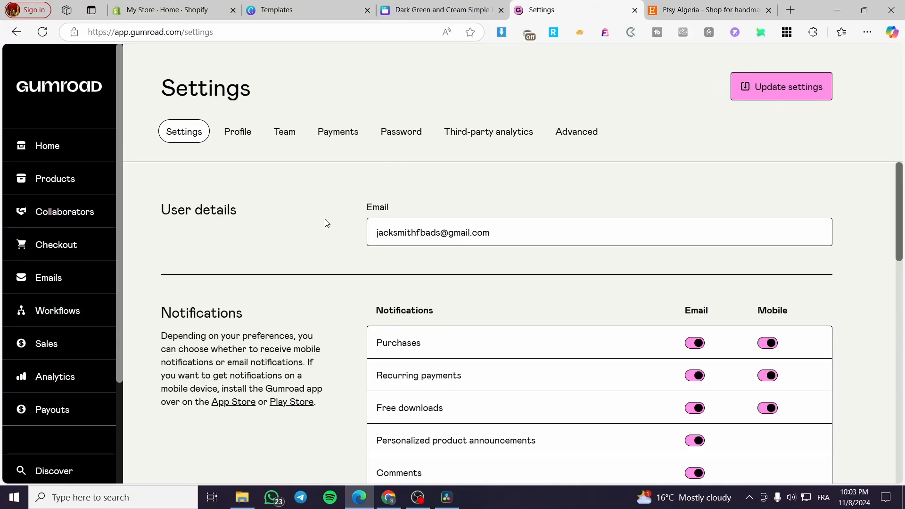
{"action": "left_click", "coordinate": [70, 179]}
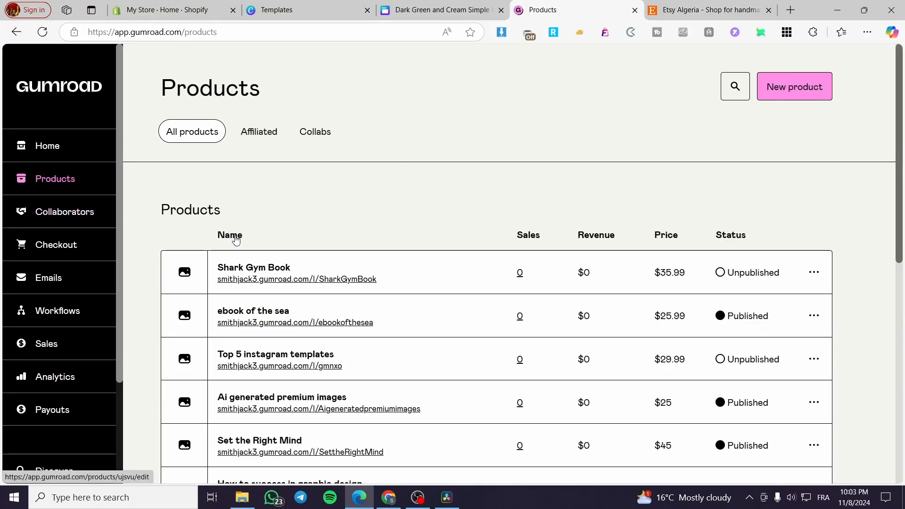
{"action": "scroll", "coordinate": [238, 241], "scroll_direction": "down", "scroll_amount": 2}
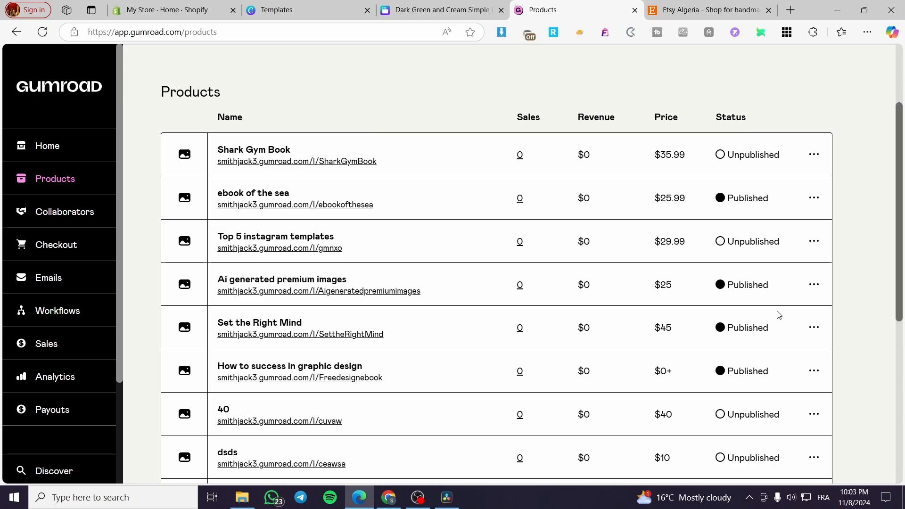
{"action": "scroll", "coordinate": [763, 315], "scroll_direction": "down", "scroll_amount": 5}
{"action": "scroll", "coordinate": [636, 337], "scroll_direction": "up", "scroll_amount": 8}
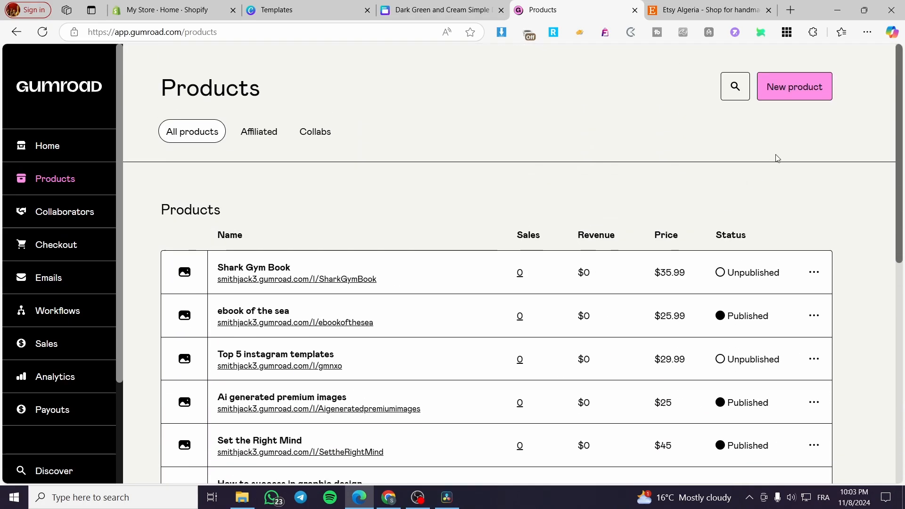
Step: Create a new digital product on Gumroad, named with the first saved name suggestion and priced at $129.99
{"action": "left_click", "coordinate": [807, 92]}
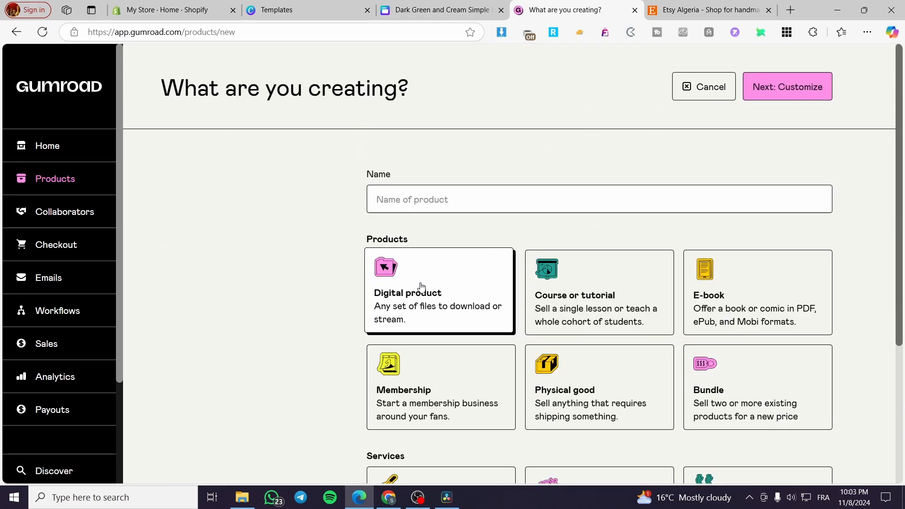
{"action": "left_click", "coordinate": [424, 195]}
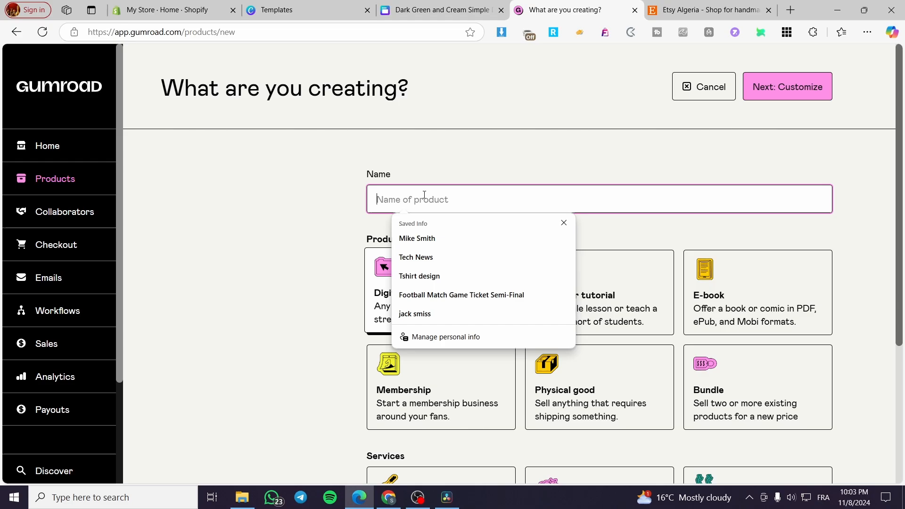
{"action": "left_click", "coordinate": [438, 236]}
{"action": "scroll", "coordinate": [493, 245], "scroll_direction": "down", "scroll_amount": 4}
{"action": "left_click", "coordinate": [411, 404]}
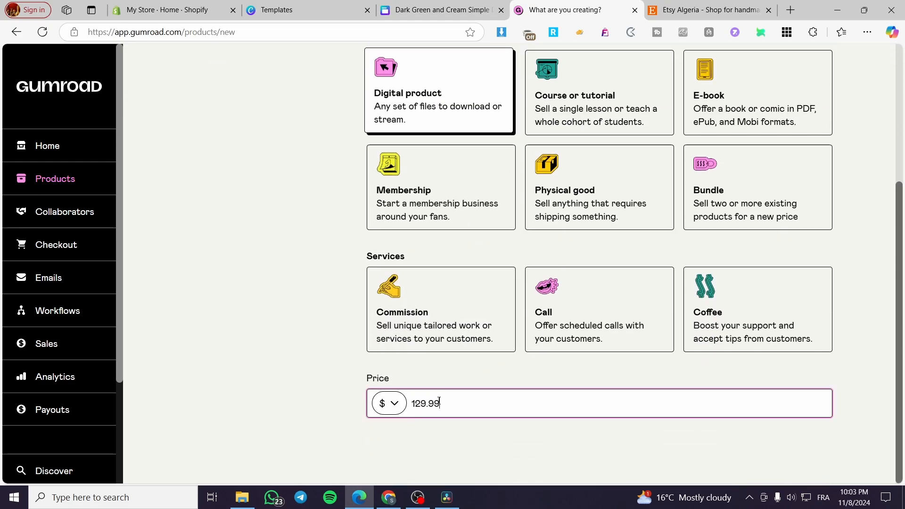
{"action": "scroll", "coordinate": [471, 377], "scroll_direction": "up", "scroll_amount": 4}
{"action": "left_click", "coordinate": [786, 86]}
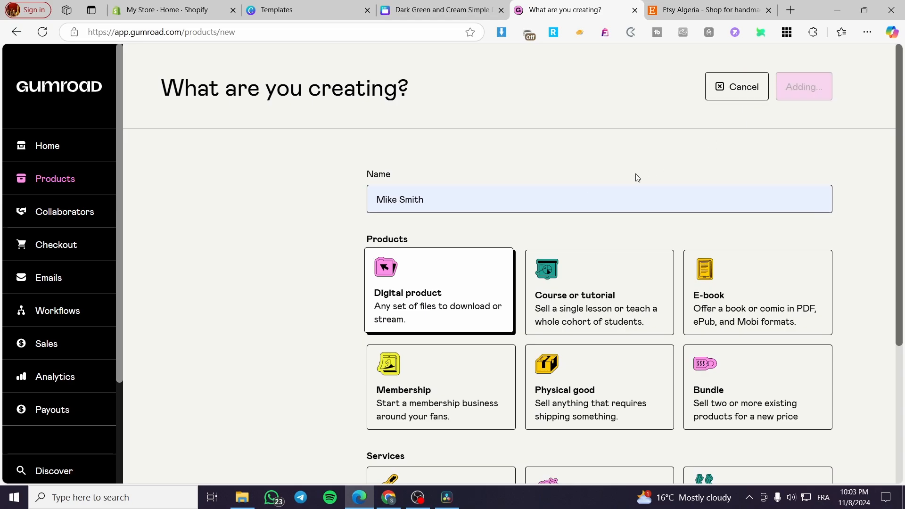
Step: Review the new product's edit form, from description, URL and cover to product info, integrations, versions and settings
{"action": "scroll", "coordinate": [230, 230], "scroll_direction": "down", "scroll_amount": 3}
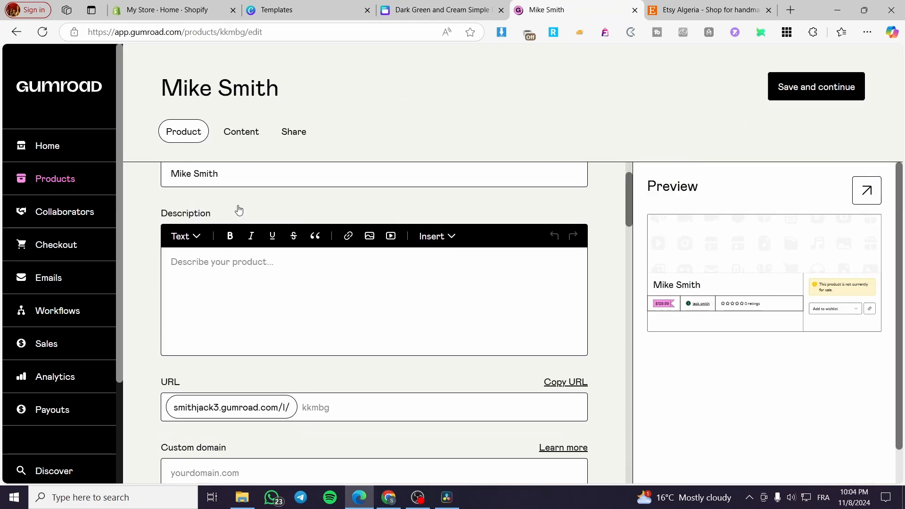
{"action": "scroll", "coordinate": [228, 221], "scroll_direction": "up", "scroll_amount": 2}
{"action": "scroll", "coordinate": [226, 284], "scroll_direction": "down", "scroll_amount": 4}
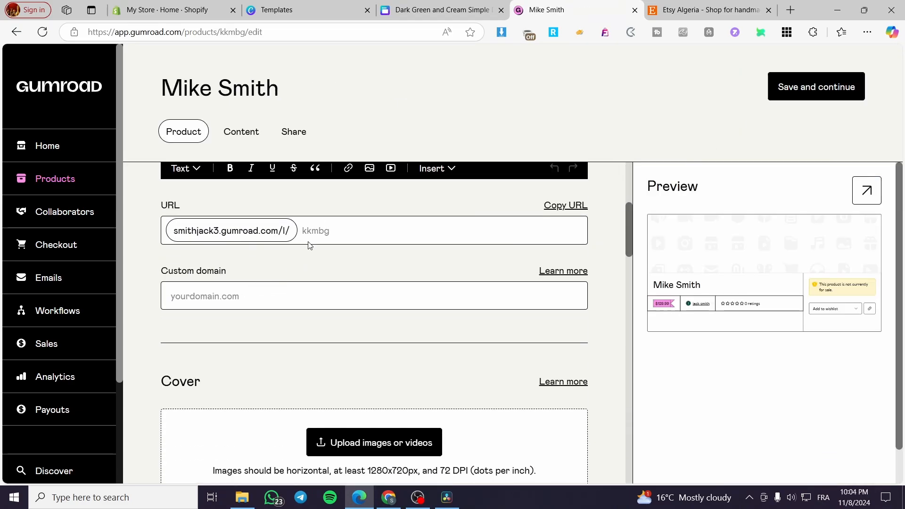
{"action": "scroll", "coordinate": [226, 302], "scroll_direction": "down", "scroll_amount": 4}
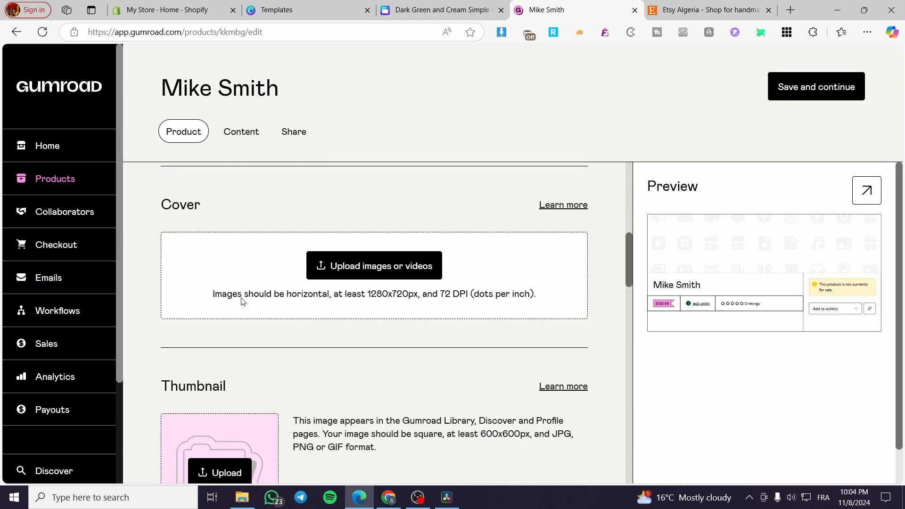
{"action": "scroll", "coordinate": [282, 268], "scroll_direction": "down", "scroll_amount": 9}
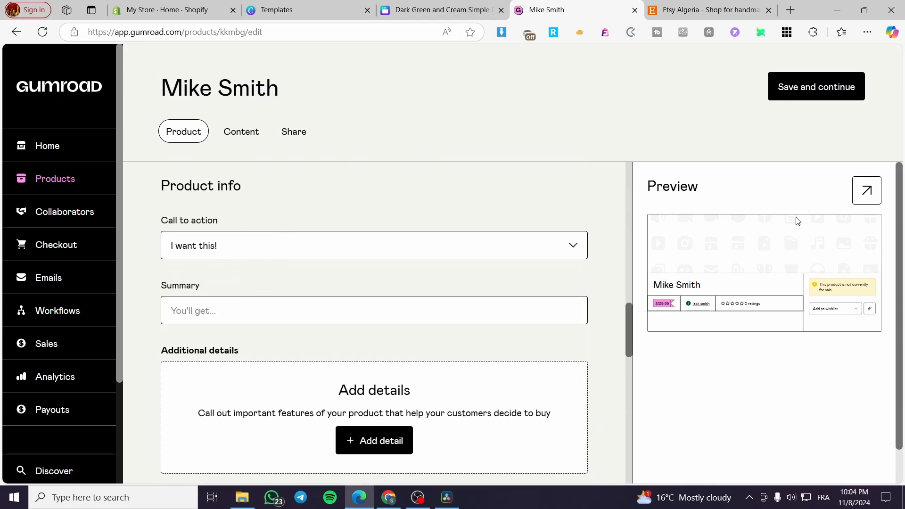
{"action": "scroll", "coordinate": [441, 316], "scroll_direction": "down", "scroll_amount": 5}
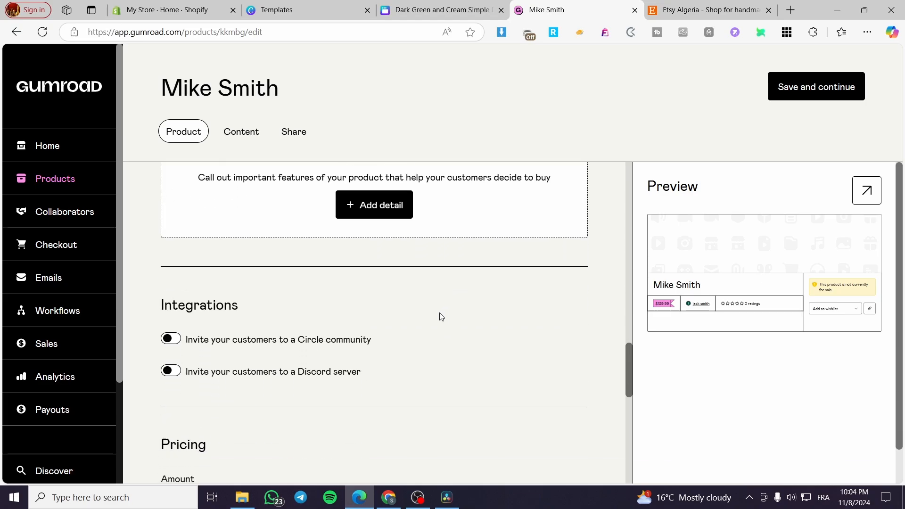
{"action": "scroll", "coordinate": [307, 304], "scroll_direction": "down", "scroll_amount": 10}
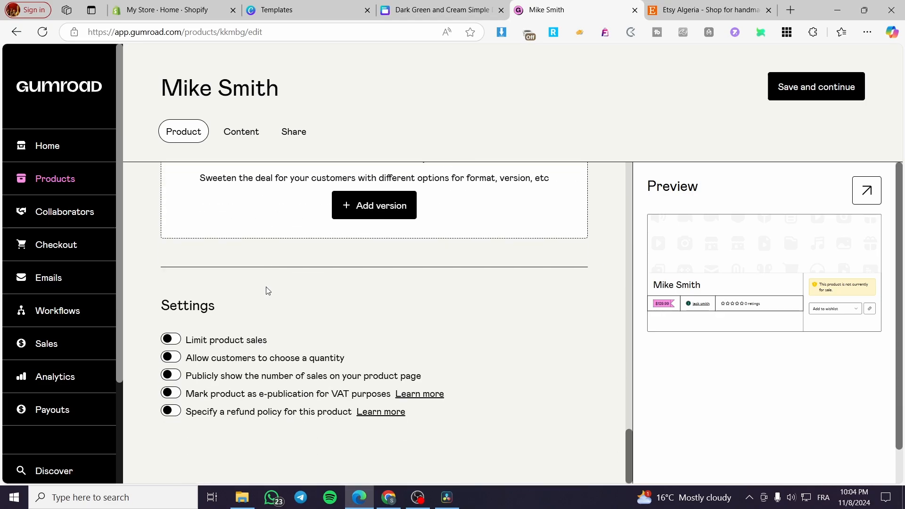
{"action": "scroll", "coordinate": [302, 135], "scroll_direction": "up", "scroll_amount": 5}
Step: Open the new product's Content section, check its insert options, and try to open the Share section
{"action": "left_click", "coordinate": [259, 138]}
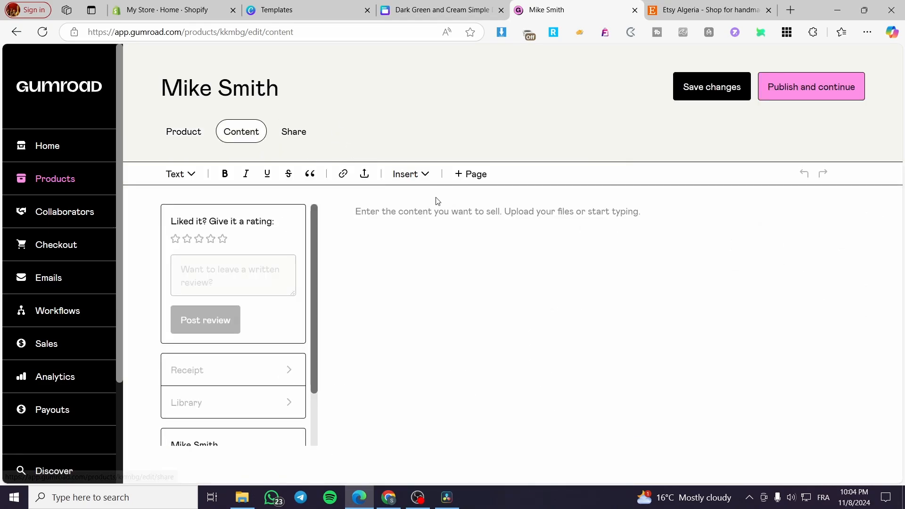
{"action": "left_click", "coordinate": [423, 175]}
{"action": "left_click", "coordinate": [368, 161]}
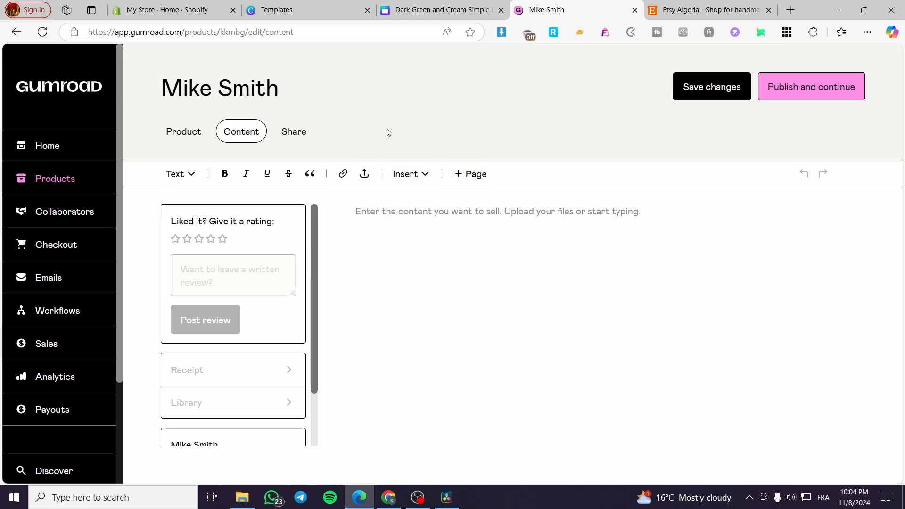
{"action": "left_click", "coordinate": [309, 135]}
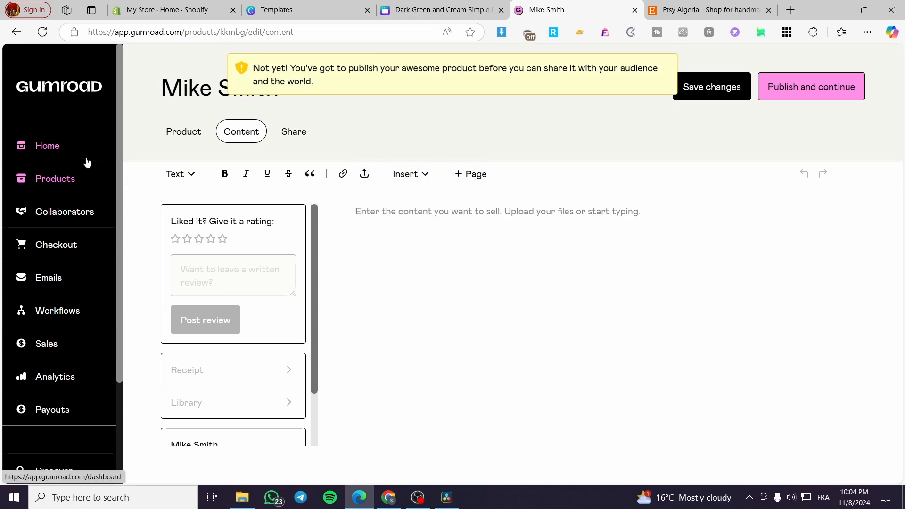
Step: Return to the product list and open the public page of the "ebook of the sea" product
{"action": "left_click", "coordinate": [54, 183]}
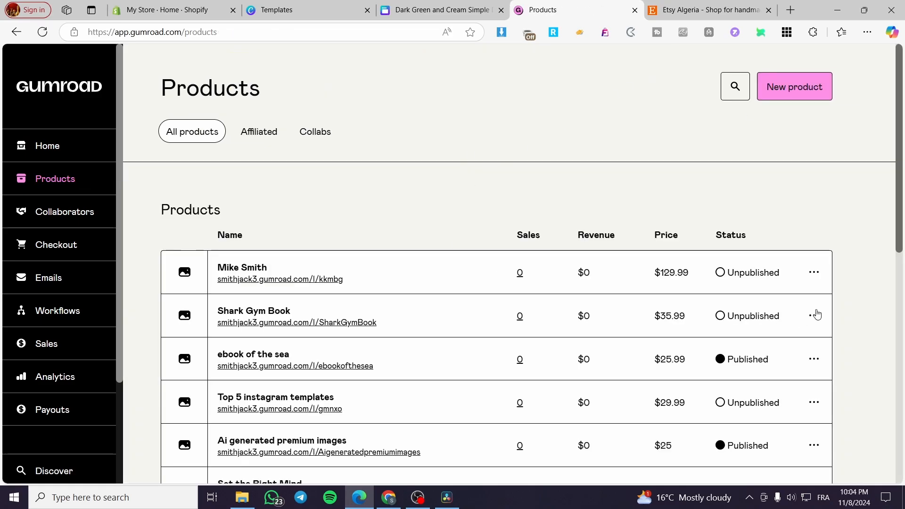
{"action": "left_click", "coordinate": [812, 359]}
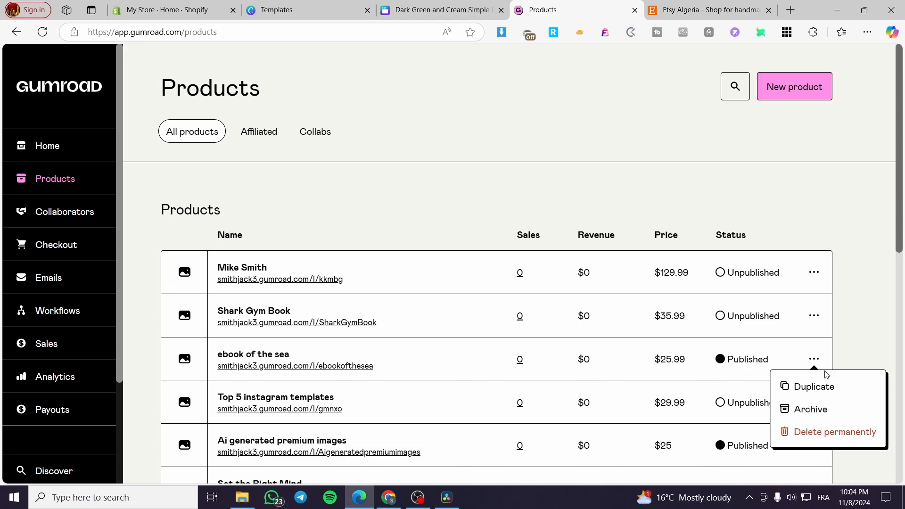
{"action": "left_click", "coordinate": [354, 366]}
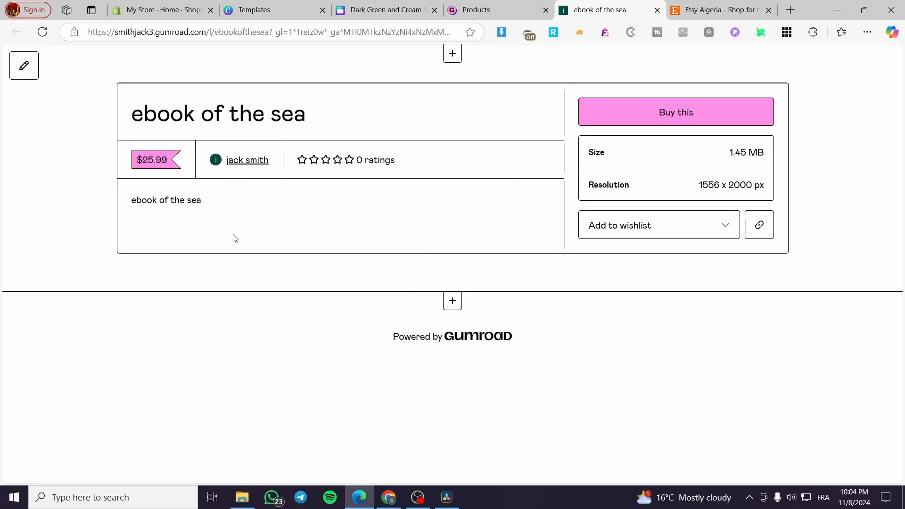
Step: Look over the "ebook of the sea" public page, close it, and copy that product's link from the Gumroad product list
{"action": "scroll", "coordinate": [441, 228], "scroll_direction": "down", "scroll_amount": 15}
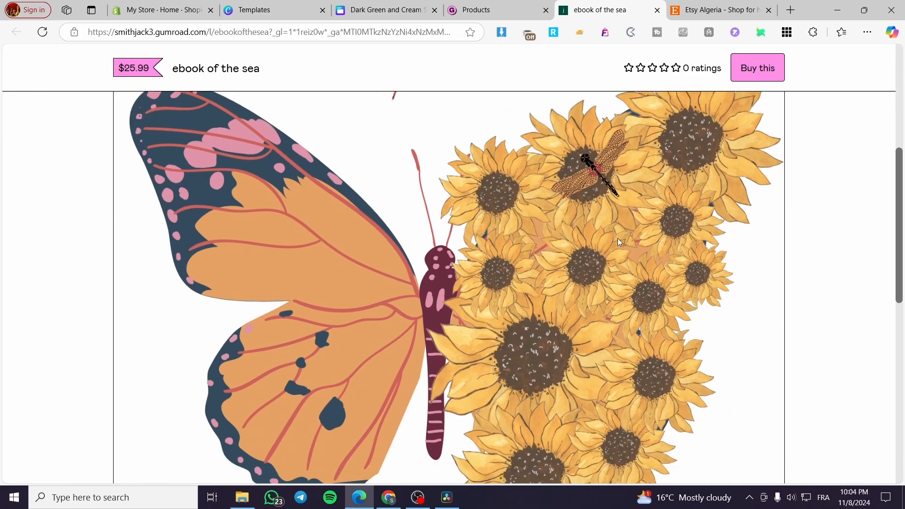
{"action": "scroll", "coordinate": [418, 269], "scroll_direction": "up", "scroll_amount": 15}
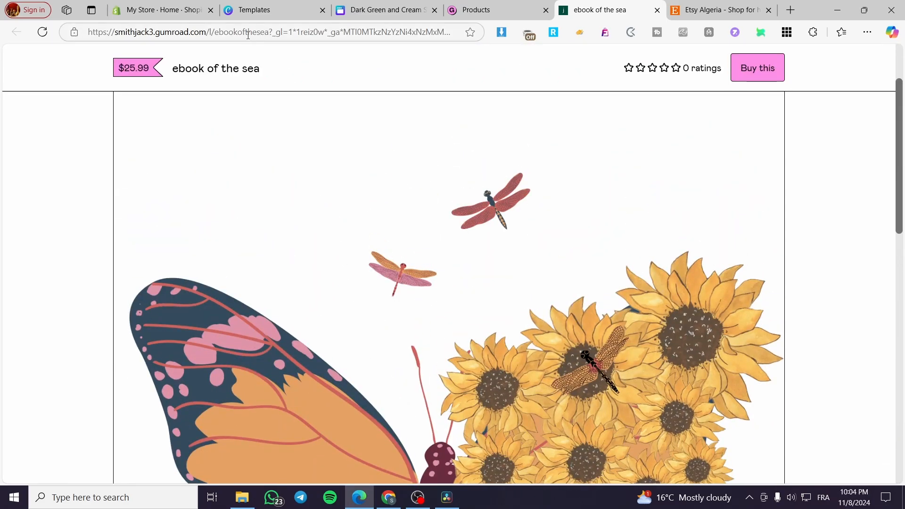
{"action": "key", "text": "ctrl+w"}
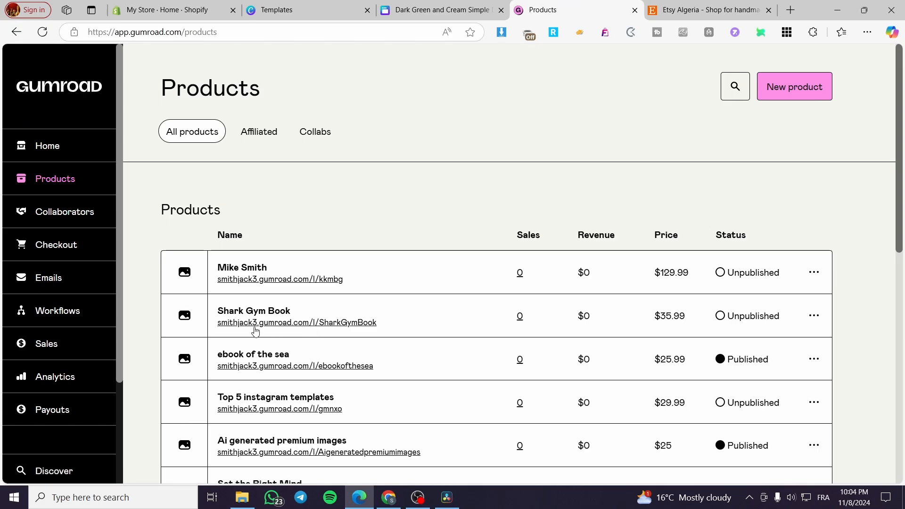
{"action": "right_click", "coordinate": [296, 374]}
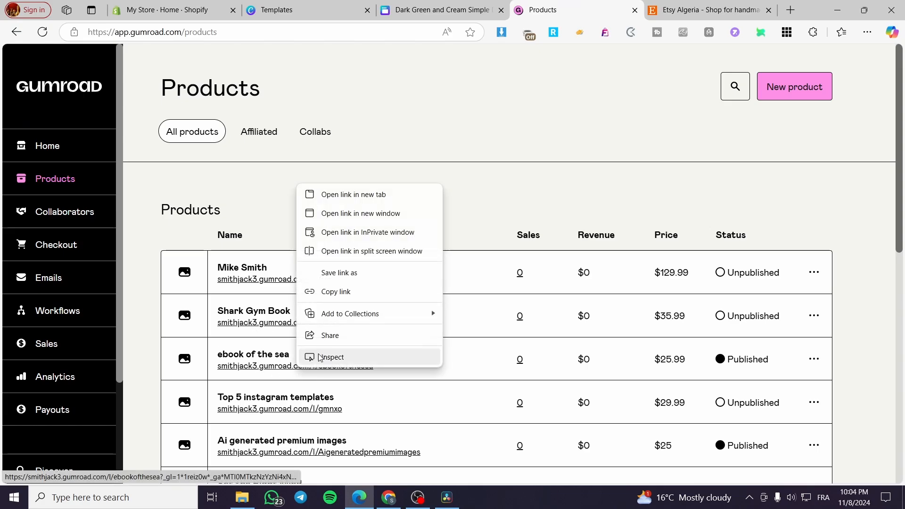
{"action": "left_click", "coordinate": [356, 292]}
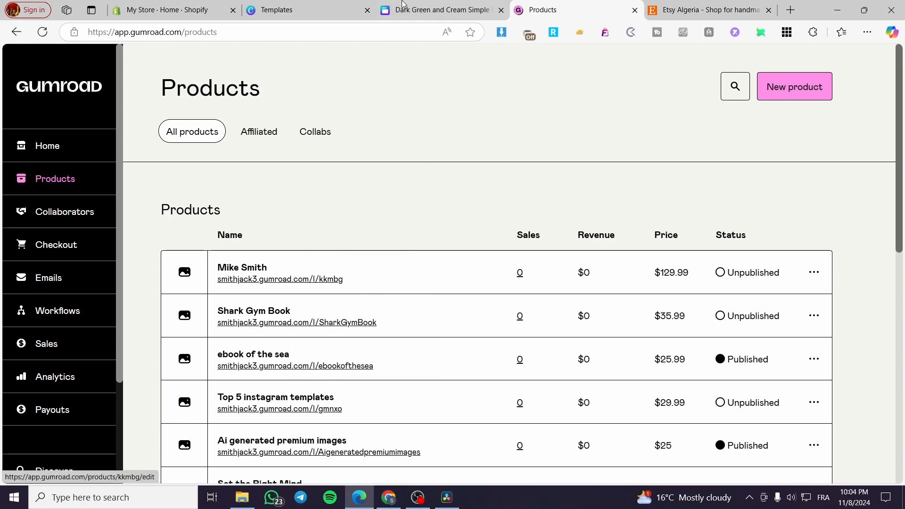
Step: Switch to the Canva design and link the "Buy Now" text to the copied Gumroad product address
{"action": "left_click", "coordinate": [442, 10]}
{"action": "left_click", "coordinate": [694, 396]}
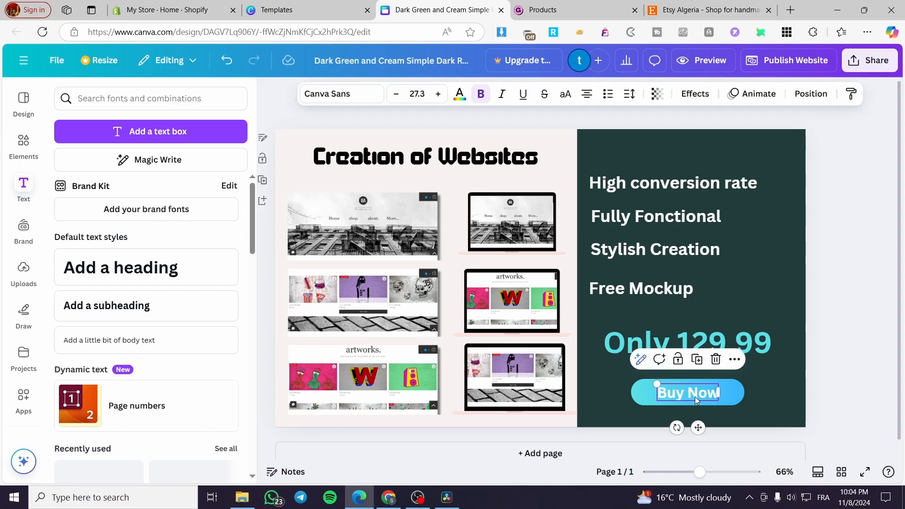
{"action": "left_click", "coordinate": [734, 359]}
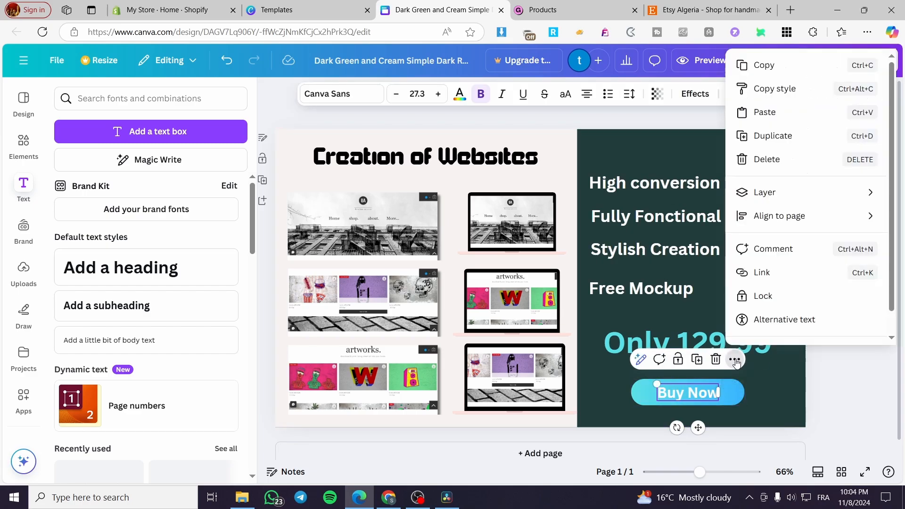
{"action": "left_click", "coordinate": [793, 276]}
{"action": "key", "text": "ctrl+v"}
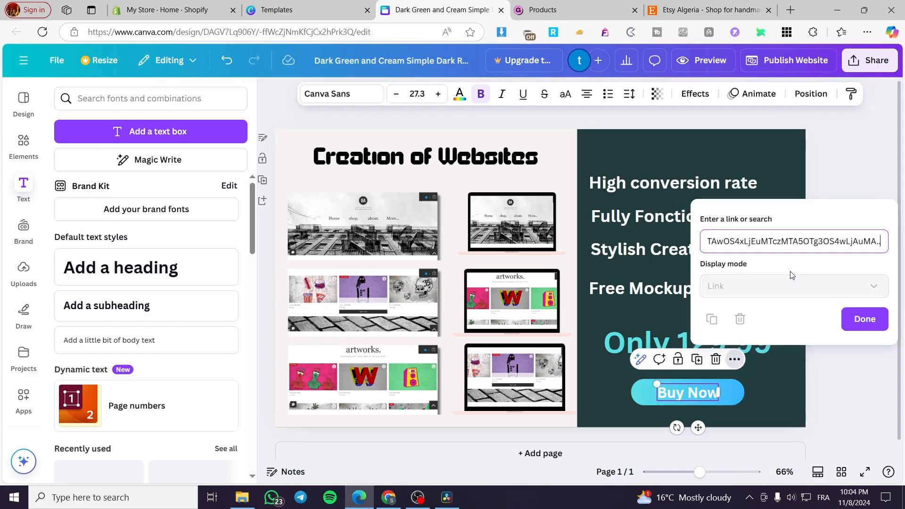
{"action": "left_click", "coordinate": [850, 331]}
{"action": "left_click", "coordinate": [852, 397]}
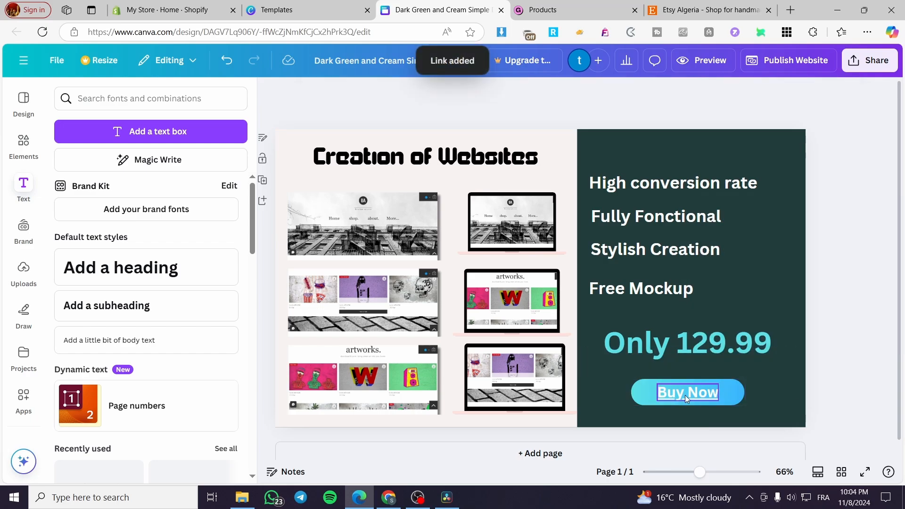
Step: Open the website publishing options, check the website URL allowance, and close them without publishing
{"action": "left_click", "coordinate": [823, 63]}
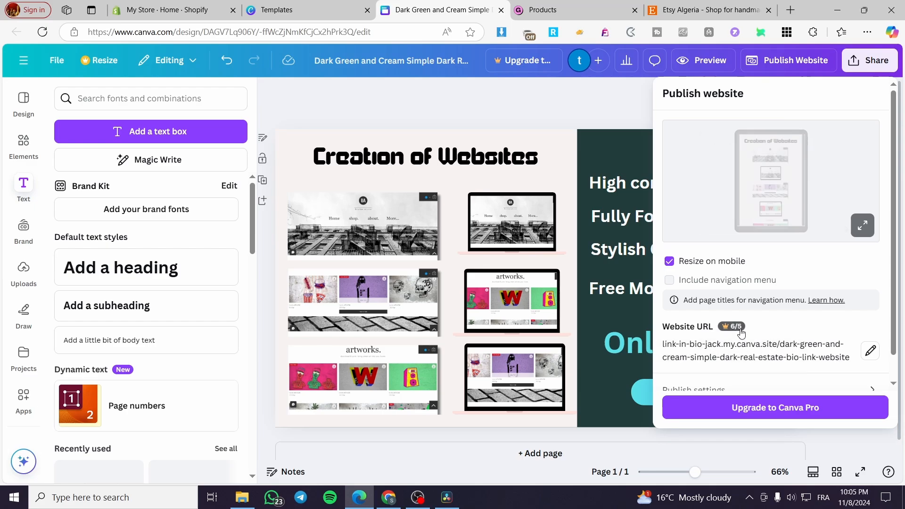
{"action": "mouse_move", "coordinate": [741, 333]}
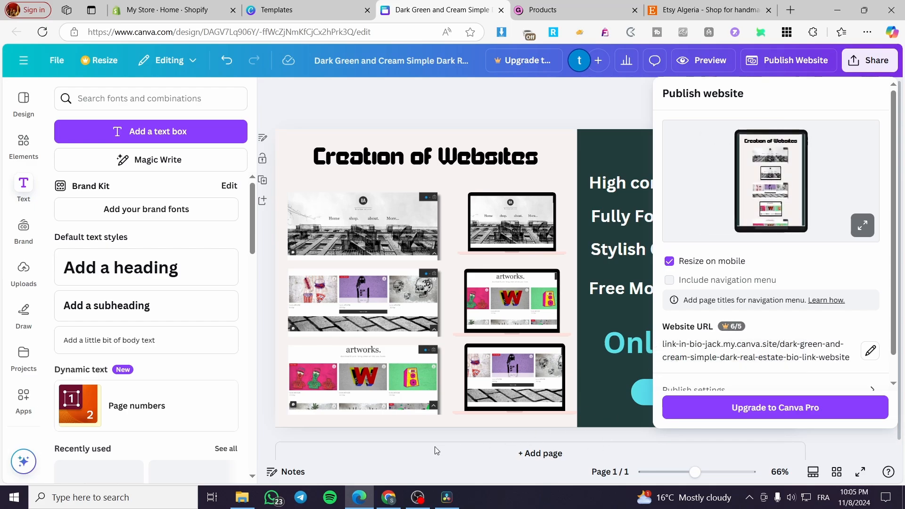
{"action": "key", "text": "Escape"}
Step: Preview the website, test the "Buy Now" link, and look through the product page it opens
{"action": "left_click", "coordinate": [707, 60]}
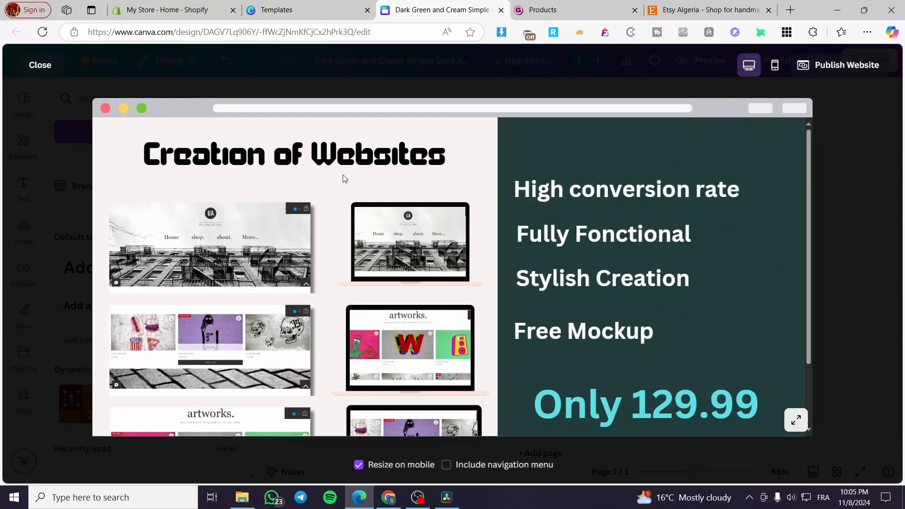
{"action": "scroll", "coordinate": [338, 182], "scroll_direction": "down", "scroll_amount": 2}
{"action": "scroll", "coordinate": [412, 316], "scroll_direction": "up", "scroll_amount": 2}
{"action": "scroll", "coordinate": [573, 203], "scroll_direction": "down", "scroll_amount": 2}
{"action": "left_click", "coordinate": [652, 399]}
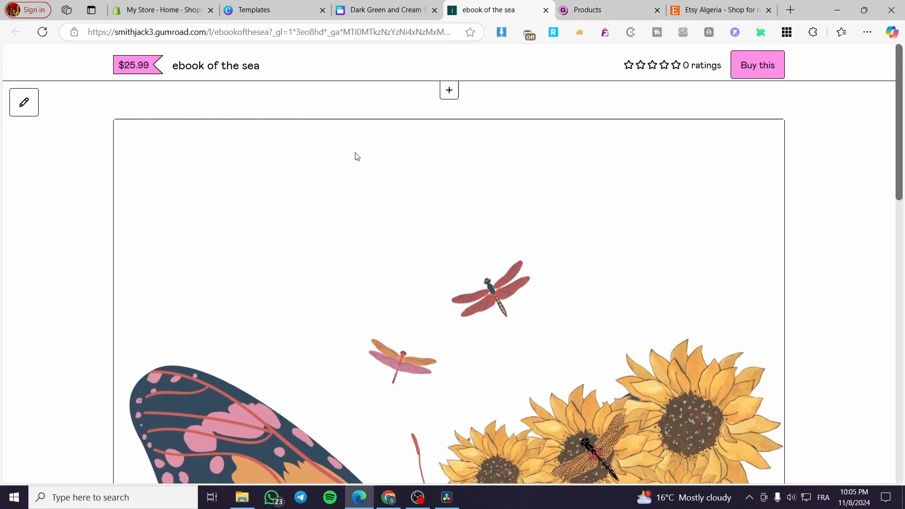
{"action": "scroll", "coordinate": [533, 134], "scroll_direction": "down", "scroll_amount": 15}
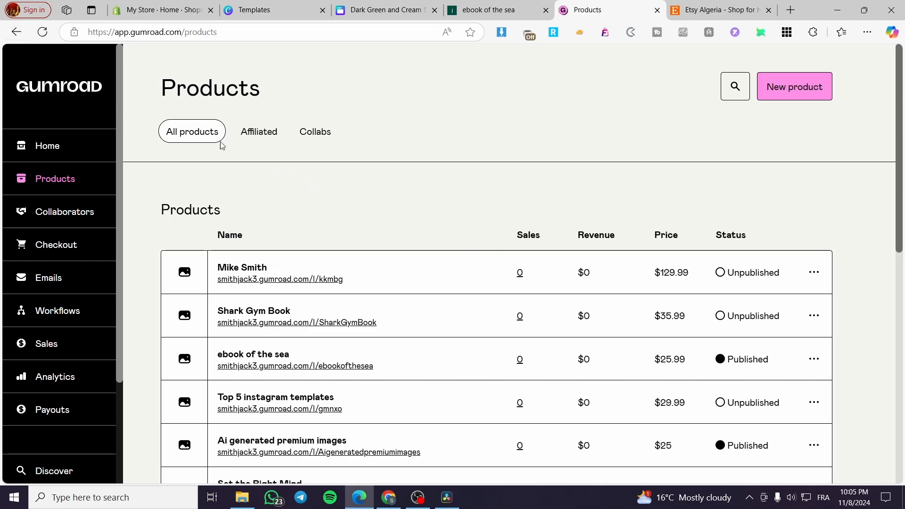
Step: Revisit the Etsy home page, Gumroad product list and ebook page, then return to Canva and close the website preview
{"action": "left_click", "coordinate": [730, 6]}
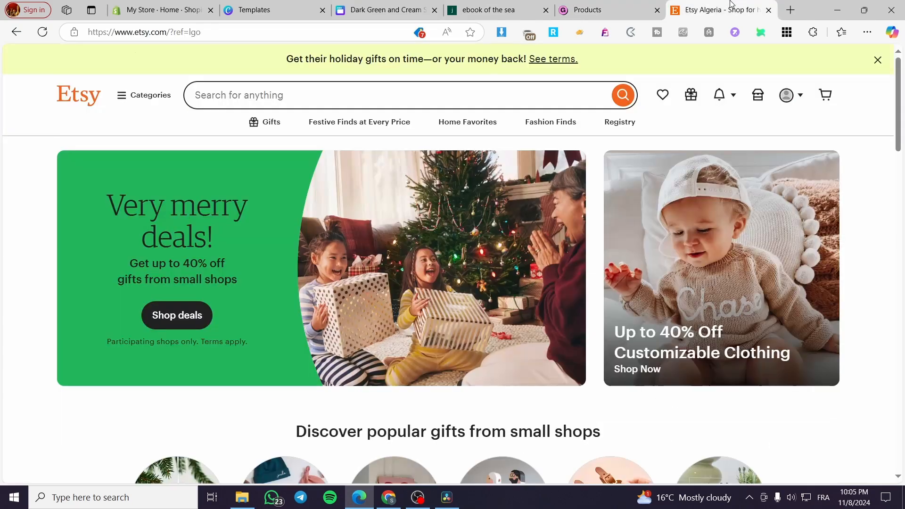
{"action": "left_click", "coordinate": [614, 4]}
{"action": "mouse_move", "coordinate": [515, 9]}
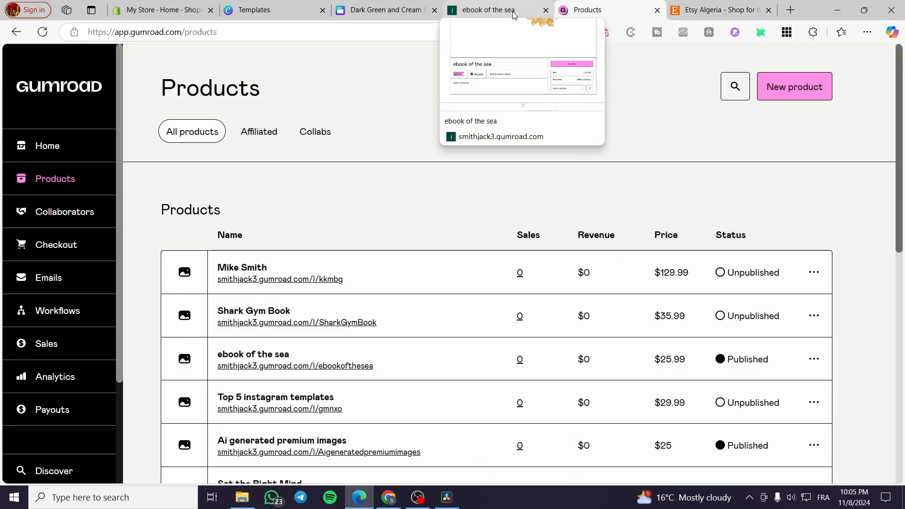
{"action": "left_click", "coordinate": [516, 15]}
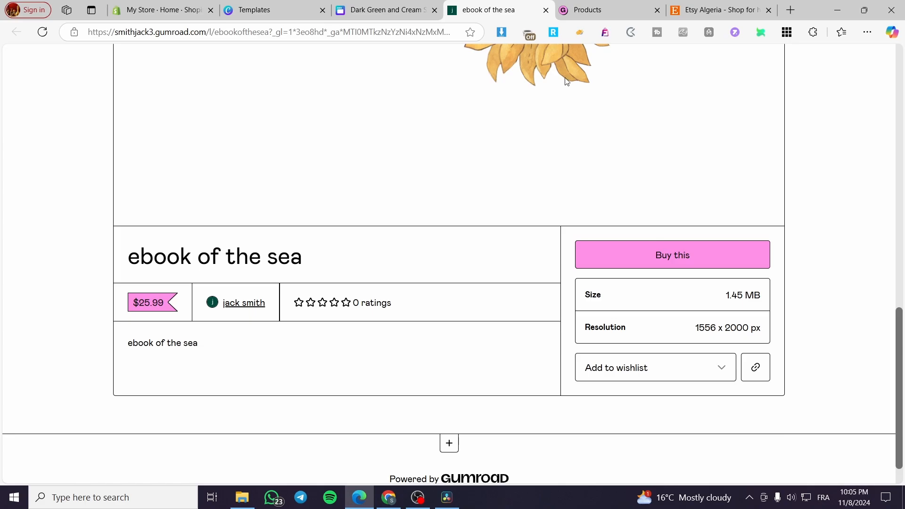
{"action": "left_click", "coordinate": [410, 5]}
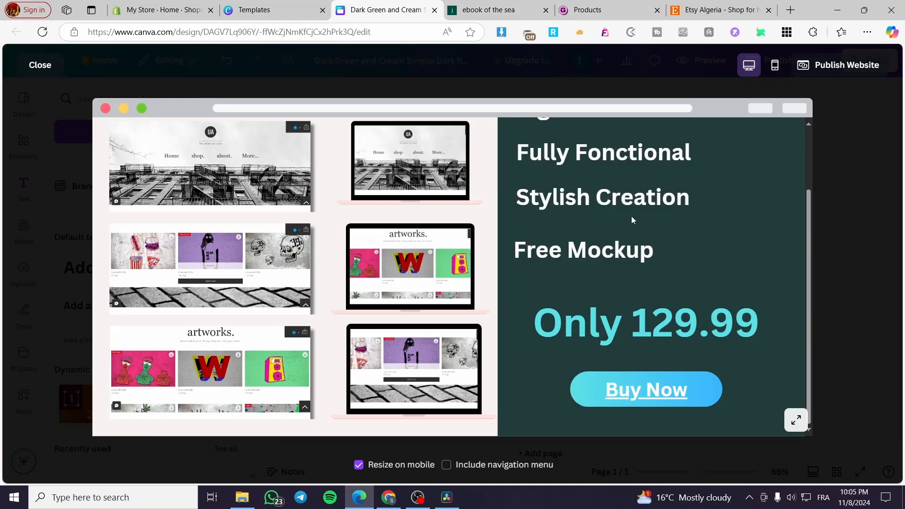
{"action": "left_click", "coordinate": [881, 182]}
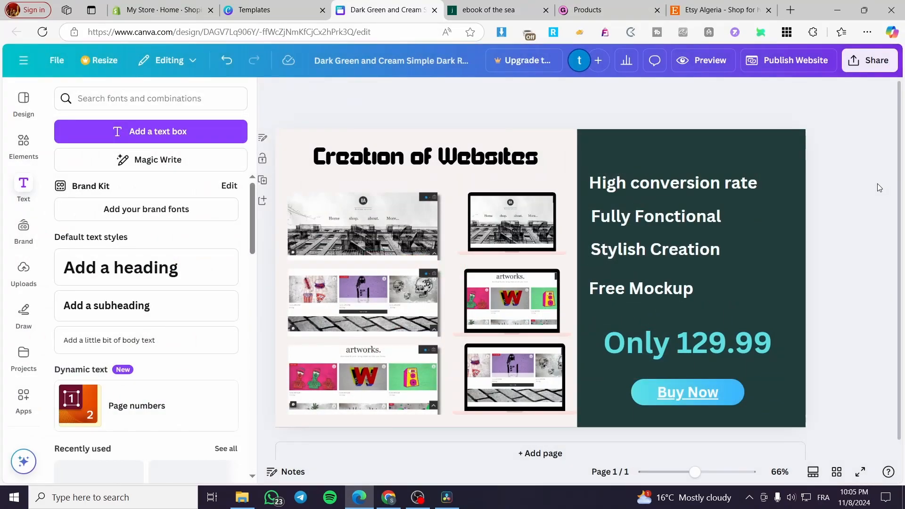